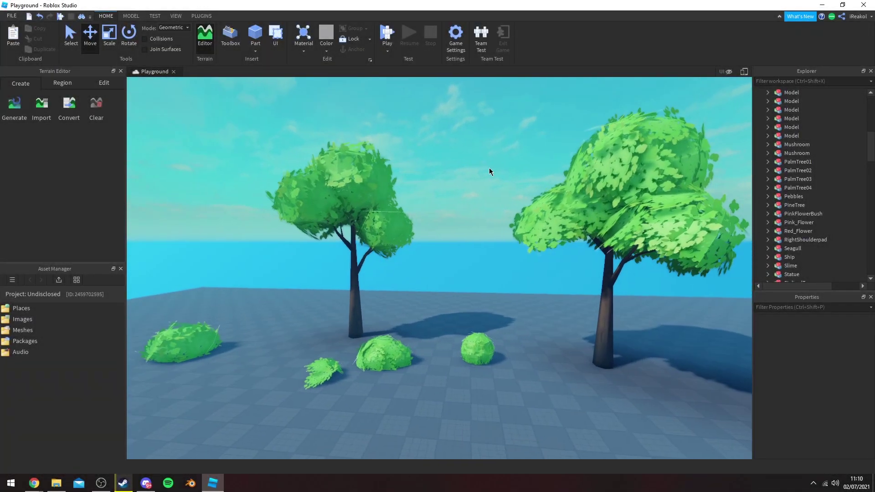
Step: Examine the stylized trees and bushes placed in the Playground scene
{"action": "right_click_drag", "start_coordinate": [489, 168], "coordinate": [490, 166]}
{"action": "key", "text": "s"}
{"action": "key", "text": "a"}
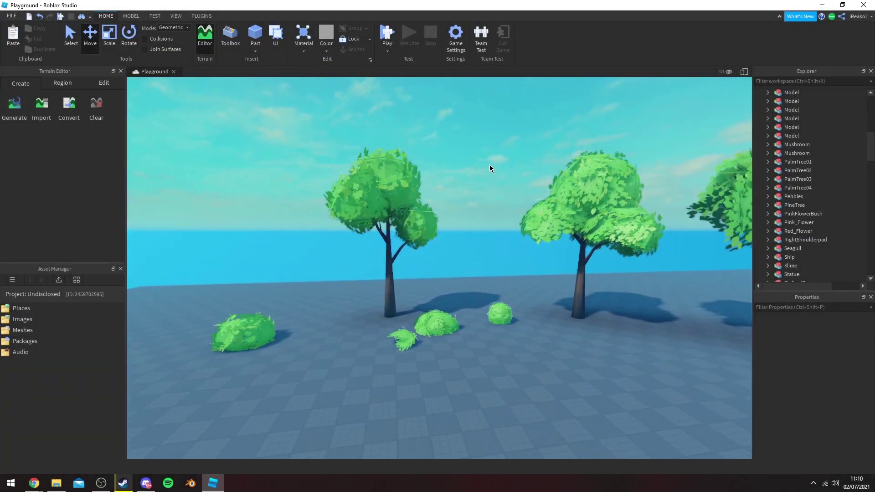
{"action": "key", "text": "d"}
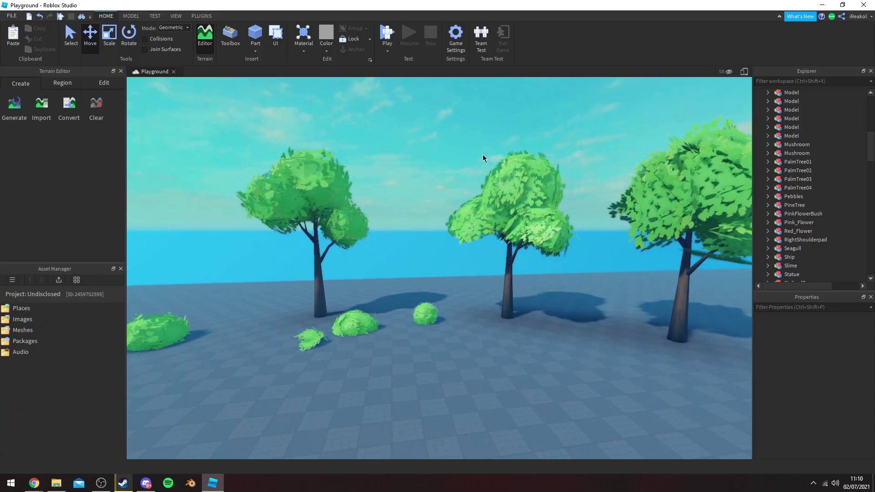
{"action": "key", "text": "a"}
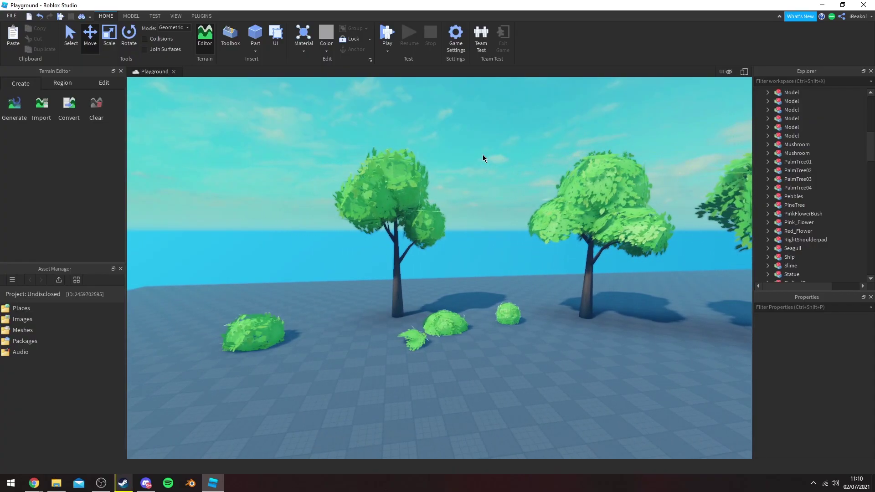
{"action": "key", "text": "d"}
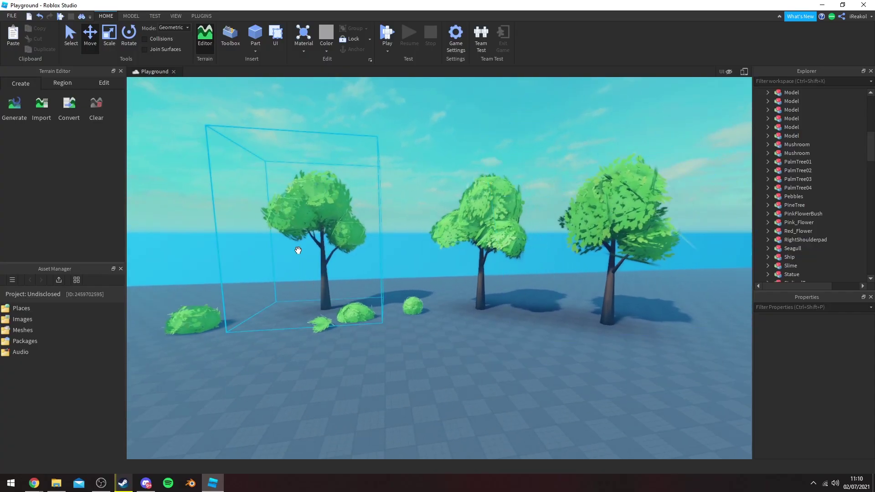
{"action": "key", "text": "w"}
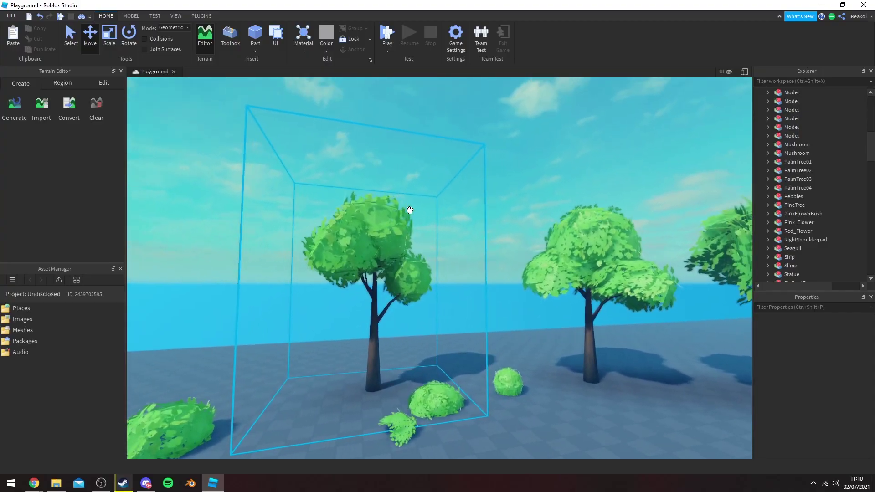
Step: Try stretching the TreeLeaves mesh of the tree beside the bushes both vertically and sideways with the Scale tool
{"action": "right_click_drag", "start_coordinate": [410, 210], "coordinate": [383, 209]}
{"action": "key", "text": "d"}
{"action": "left_click", "coordinate": [414, 212], "text": "alt"}
{"action": "left_click", "coordinate": [112, 37]}
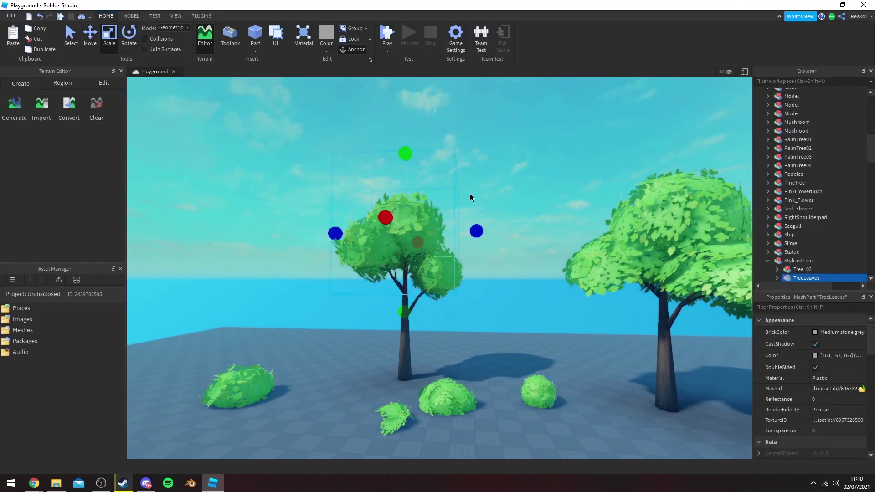
{"action": "key", "text": "s"}
{"action": "left_click_drag", "start_coordinate": [408, 164], "coordinate": [428, 100]}
{"action": "left_click_drag", "start_coordinate": [415, 313], "coordinate": [414, 344]}
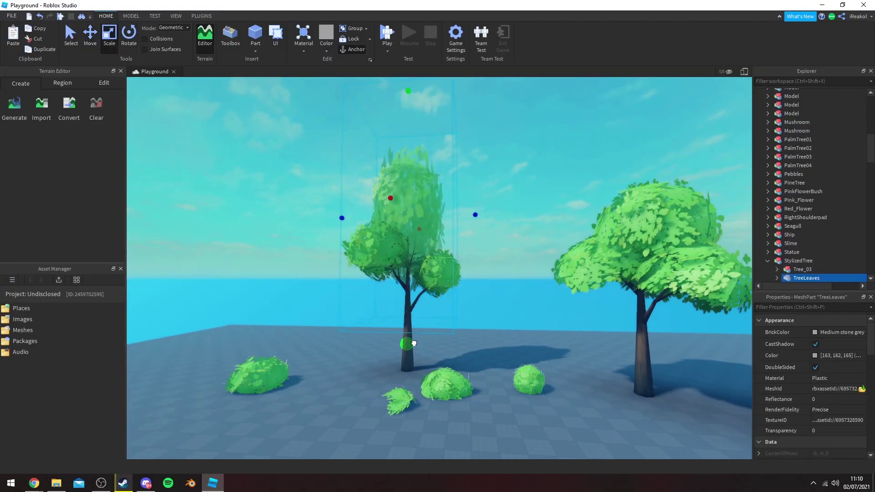
{"action": "left_click_drag", "start_coordinate": [342, 218], "coordinate": [323, 221]}
{"action": "left_click_drag", "start_coordinate": [476, 215], "coordinate": [506, 219]}
Step: Undo the scaling of the TreeLeaves mesh and deselect it
{"action": "left_click", "coordinate": [527, 164]}
{"action": "key", "text": "s"}
{"action": "right_click_drag", "start_coordinate": [527, 164], "coordinate": [523, 165]}
{"action": "key", "text": "ctrl+z"}
{"action": "key", "text": "ctrl+z"}
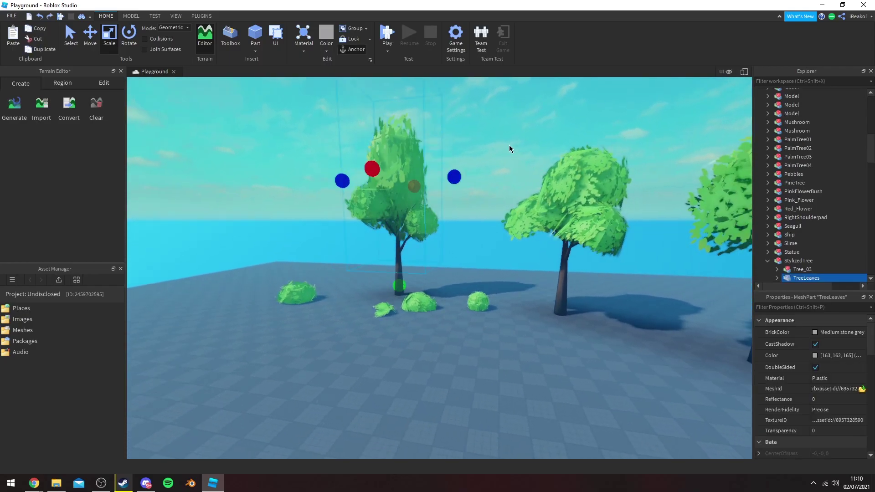
{"action": "key", "text": "ctrl+z"}
{"action": "key", "text": "ctrl+z"}
{"action": "left_click", "coordinate": [500, 121]}
Step: Examine the leaf canopy and trunk of the tree beside the bushes from close up and from a distance
{"action": "key", "text": "w"}
{"action": "right_click_drag", "start_coordinate": [494, 132], "coordinate": [493, 131]}
{"action": "key", "text": "w"}
{"action": "right_click_drag", "start_coordinate": [348, 285], "coordinate": [347, 286]}
{"action": "key", "text": "w"}
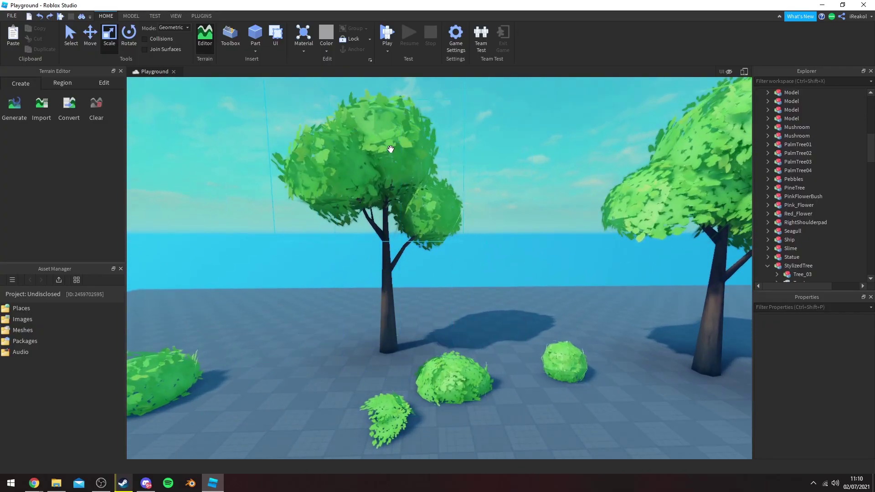
{"action": "scroll", "coordinate": [391, 149], "scroll_direction": "down", "scroll_amount": 6}
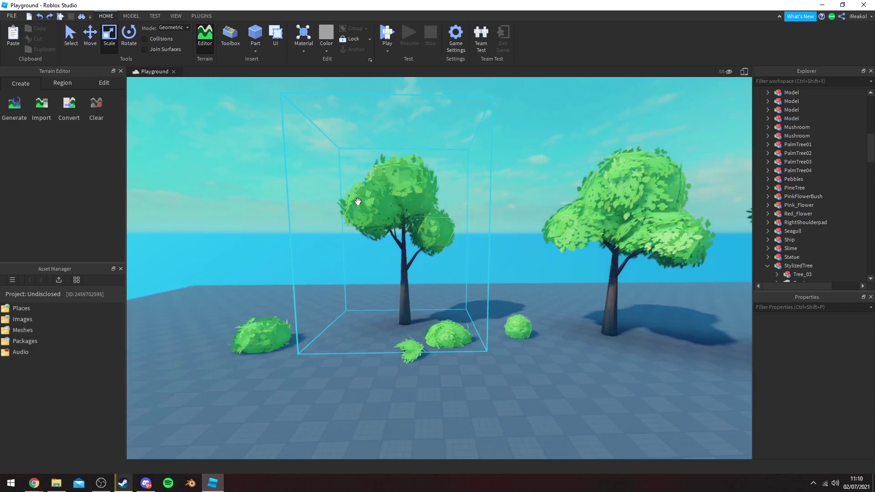
{"action": "right_click_drag", "start_coordinate": [475, 205], "coordinate": [477, 206]}
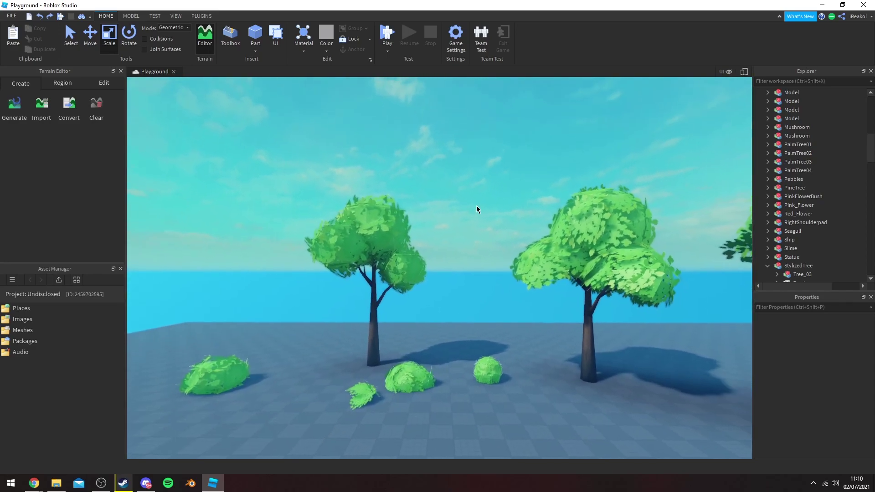
{"action": "scroll", "coordinate": [477, 206], "scroll_direction": "up", "scroll_amount": 8}
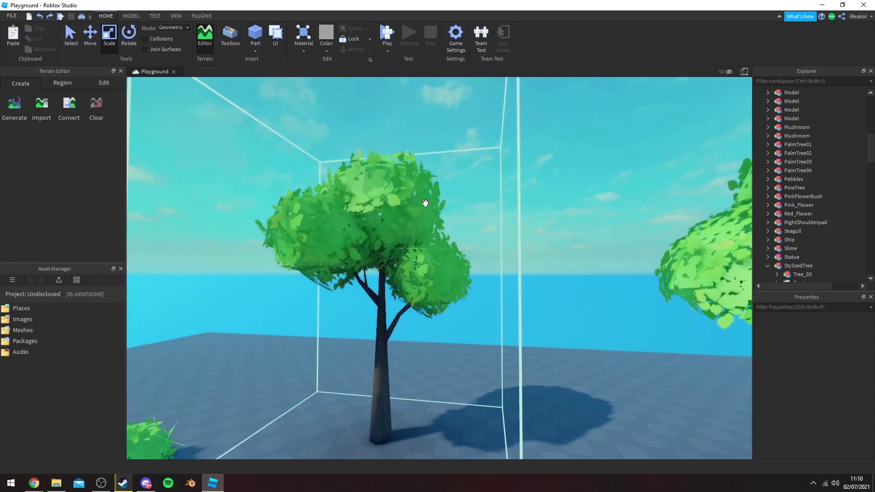
{"action": "scroll", "coordinate": [425, 203], "scroll_direction": "down", "scroll_amount": 6}
Step: Inspect the foliage and branches of the middle tree from several angles
{"action": "right_click_drag", "start_coordinate": [458, 256], "coordinate": [431, 297]}
{"action": "key", "text": "w"}
{"action": "key", "text": "s"}
{"action": "key", "text": "s"}
{"action": "key", "text": "d"}
{"action": "key", "text": "d"}
{"action": "key", "text": "w"}
{"action": "key", "text": "d"}
{"action": "key", "text": "w"}
{"action": "key", "text": "s"}
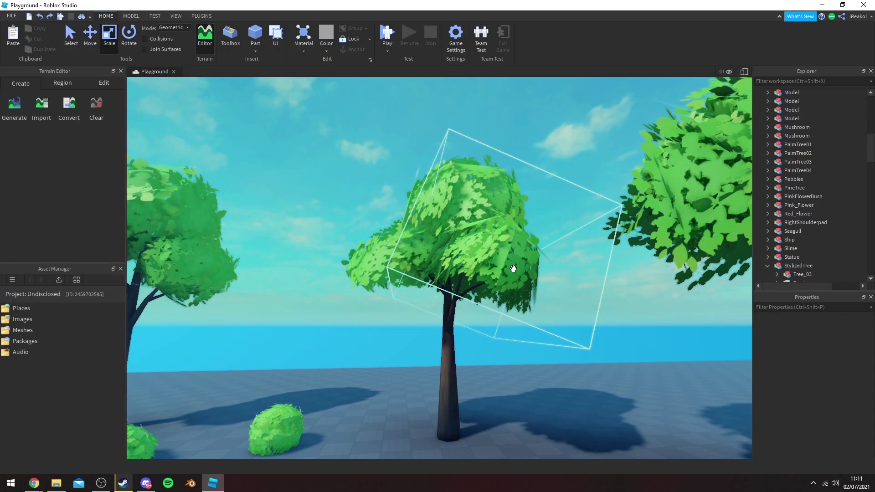
{"action": "scroll", "coordinate": [514, 269], "scroll_direction": "down", "scroll_amount": 5}
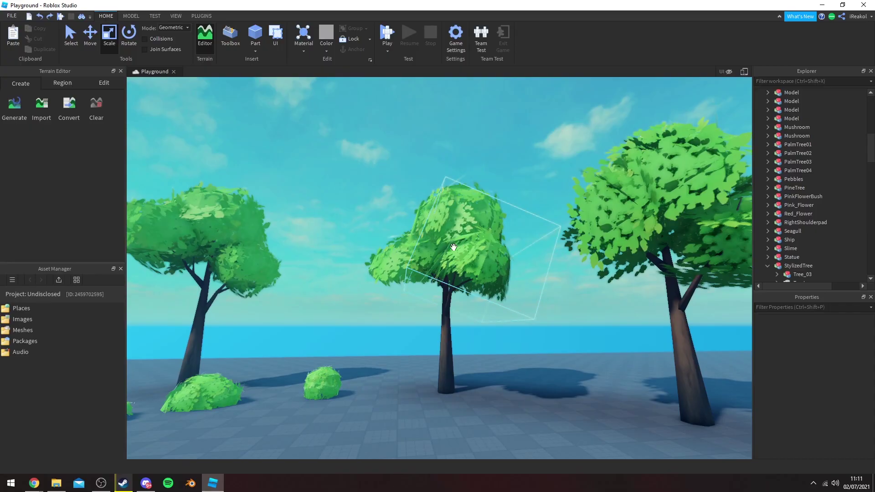
Step: Look over the third tree and compare it with the other trees and bushes in the scene
{"action": "key", "text": "a"}
{"action": "key", "text": "s"}
{"action": "right_click_drag", "start_coordinate": [505, 256], "coordinate": [504, 254]}
{"action": "key", "text": "w"}
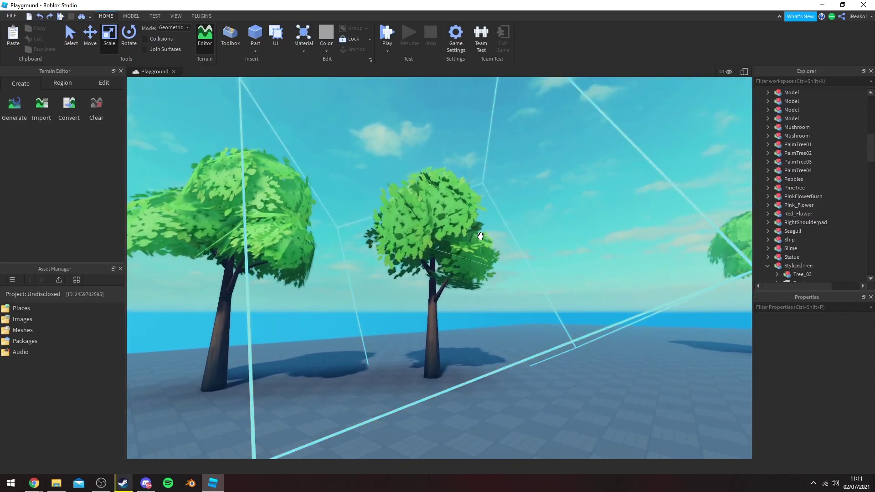
{"action": "scroll", "coordinate": [481, 236], "scroll_direction": "down", "scroll_amount": 6}
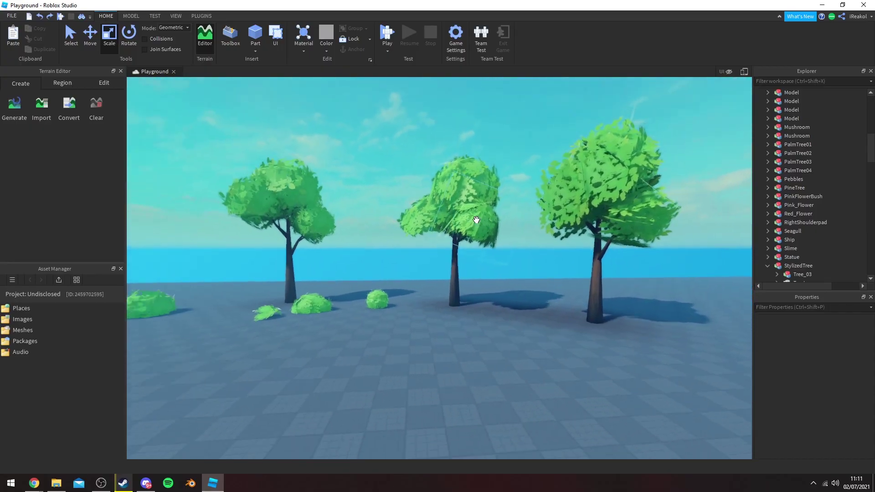
{"action": "key", "text": "s"}
{"action": "key", "text": "a"}
{"action": "right_click_drag", "start_coordinate": [476, 220], "coordinate": [477, 220]}
{"action": "key", "text": "w"}
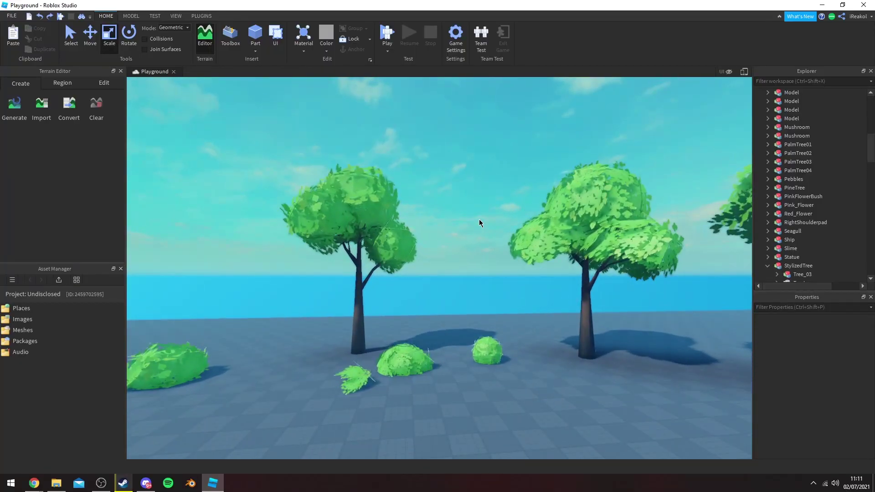
{"action": "key", "text": "d"}
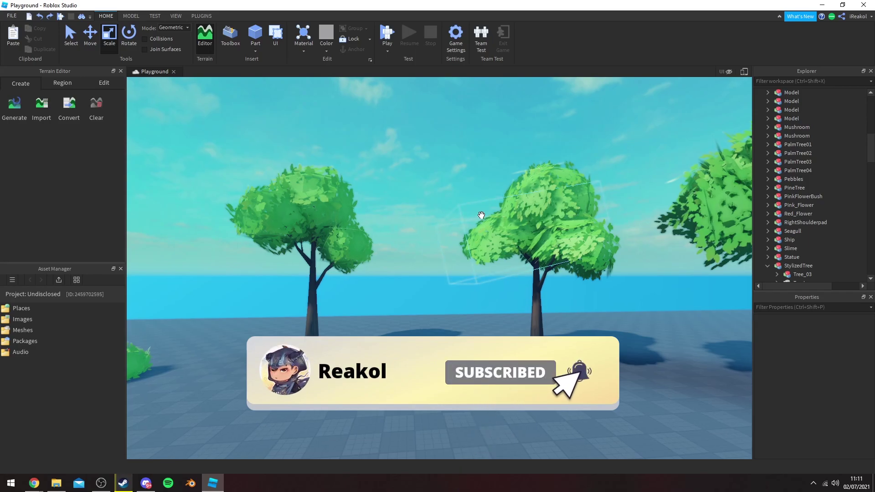
{"action": "right_click_drag", "start_coordinate": [482, 215], "coordinate": [482, 225]}
{"action": "key", "text": "w"}
{"action": "key", "text": "s"}
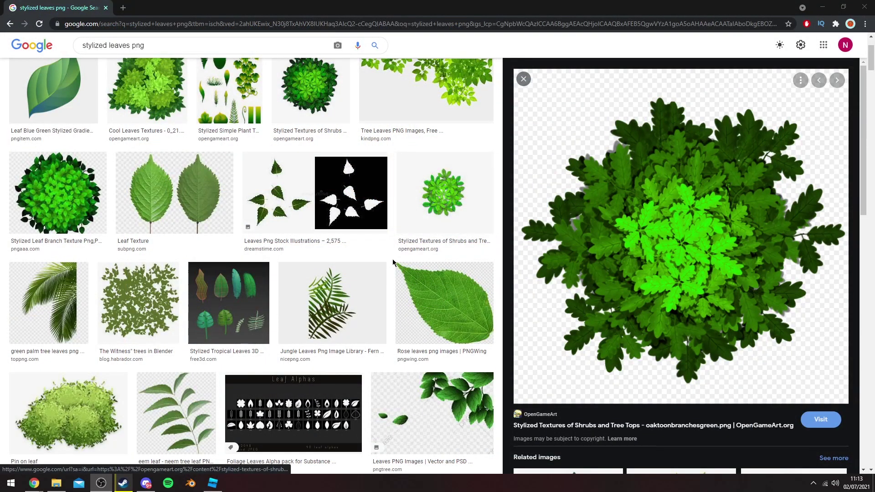
Step: Switch to the browser and review the leaf textures in the image results for "stylized leaves png"
{"action": "scroll", "coordinate": [392, 259], "scroll_direction": "up", "scroll_amount": 2}
{"action": "scroll", "coordinate": [319, 214], "scroll_direction": "down", "scroll_amount": 1}
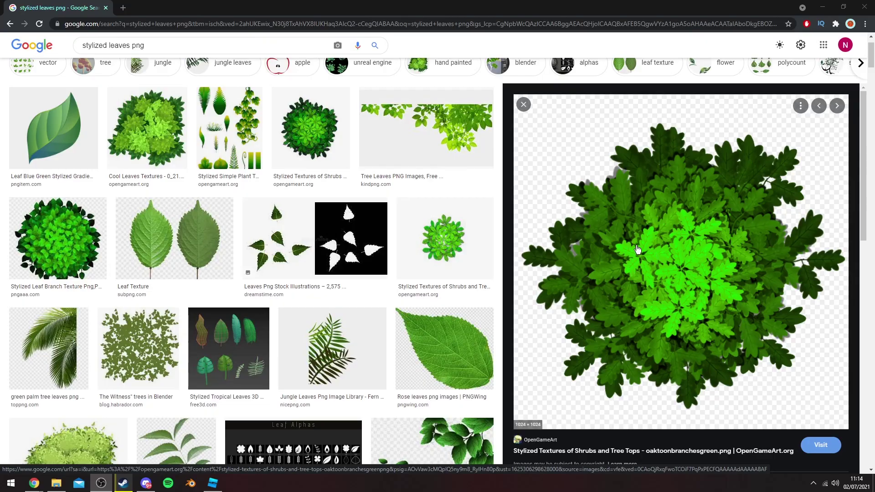
{"action": "scroll", "coordinate": [184, 200], "scroll_direction": "up", "scroll_amount": 1}
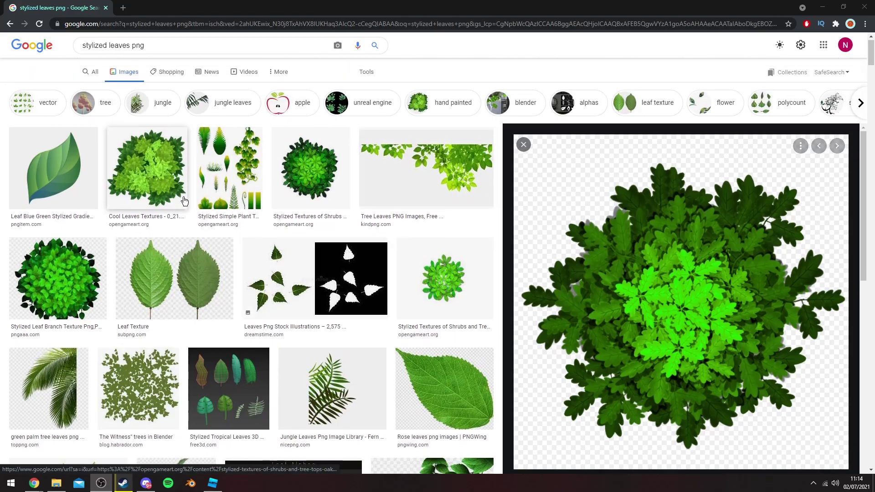
{"action": "scroll", "coordinate": [304, 171], "scroll_direction": "down", "scroll_amount": 1}
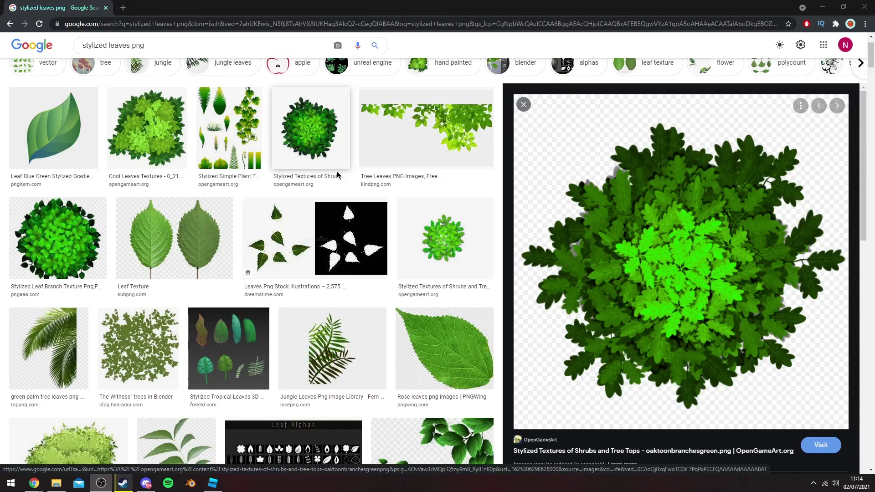
{"action": "left_click_drag", "start_coordinate": [154, 45], "coordinate": [87, 44]}
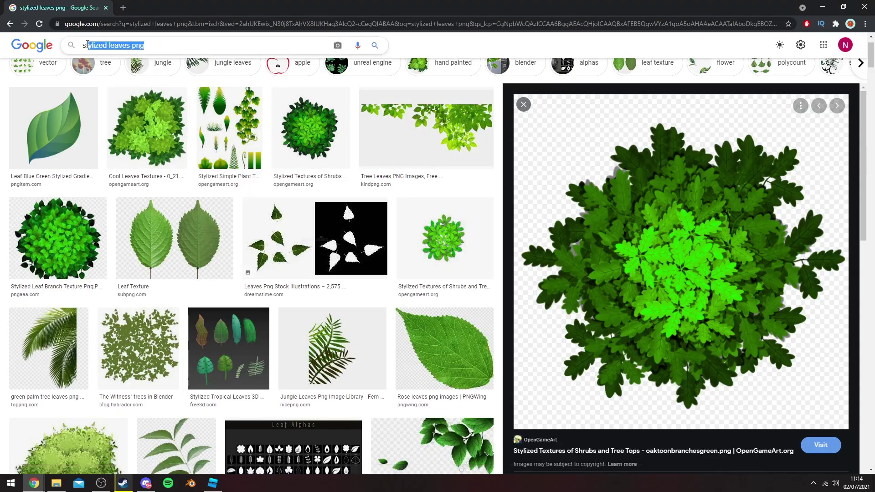
{"action": "left_click", "coordinate": [417, 48]}
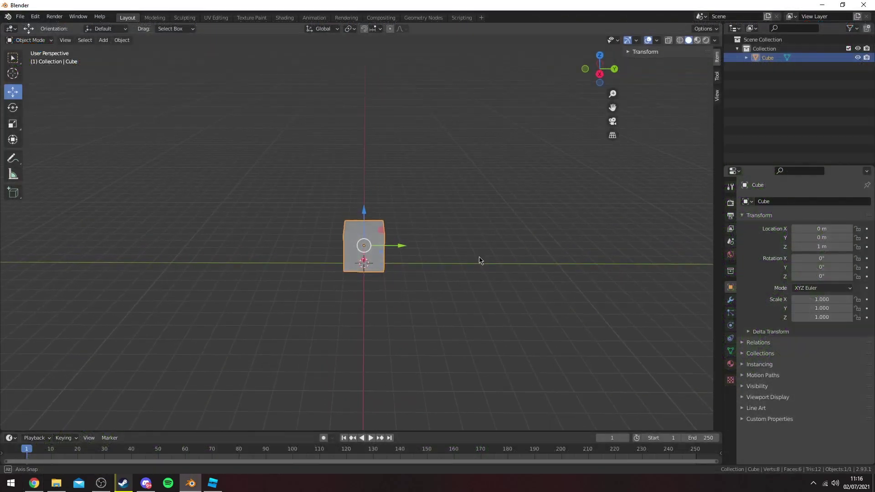
Step: Switch to Blender and delete the default cube
{"action": "middle_click_drag", "start_coordinate": [481, 260], "coordinate": [464, 223]}
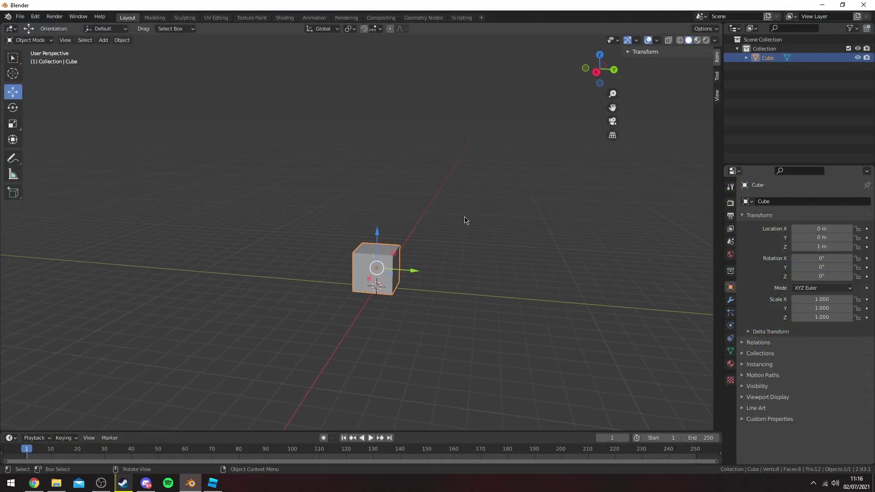
{"action": "left_click_drag", "start_coordinate": [455, 208], "coordinate": [331, 315]}
{"action": "key", "text": "Delete"}
Step: Add a cylinder mesh with 8 vertices at the world origin
{"action": "left_click", "coordinate": [110, 42]}
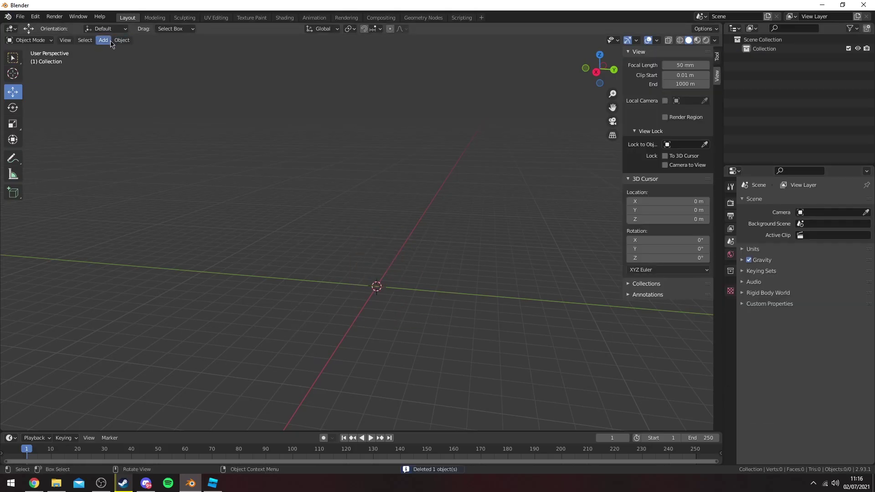
{"action": "mouse_move", "coordinate": [116, 51]}
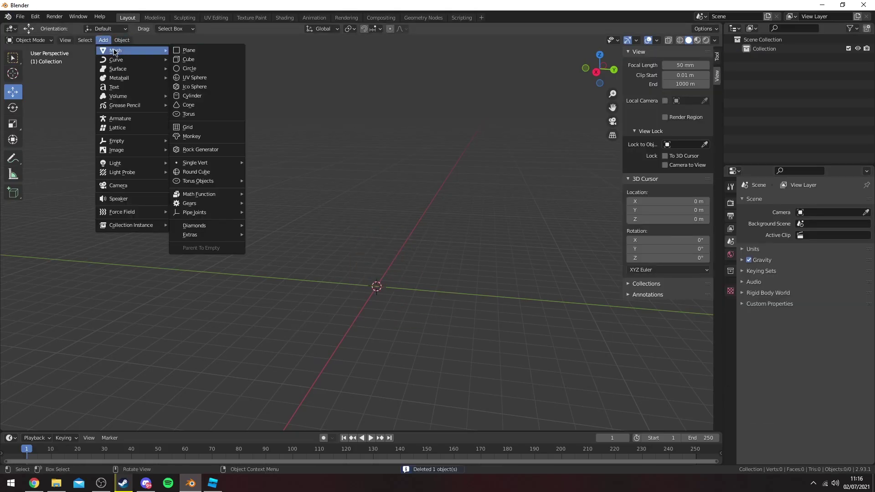
{"action": "left_click", "coordinate": [203, 96]}
{"action": "left_click", "coordinate": [83, 423]}
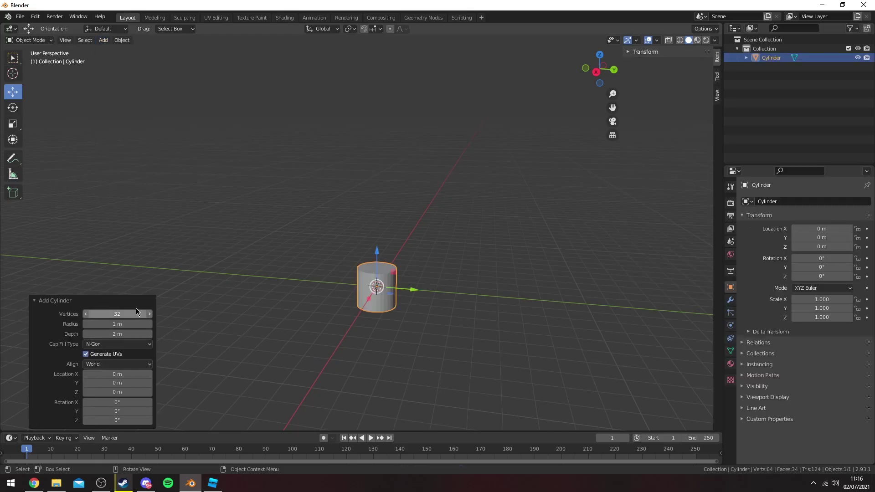
{"action": "left_click", "coordinate": [136, 313]}
{"action": "type", "text": "8"}
{"action": "key", "text": "Return"}
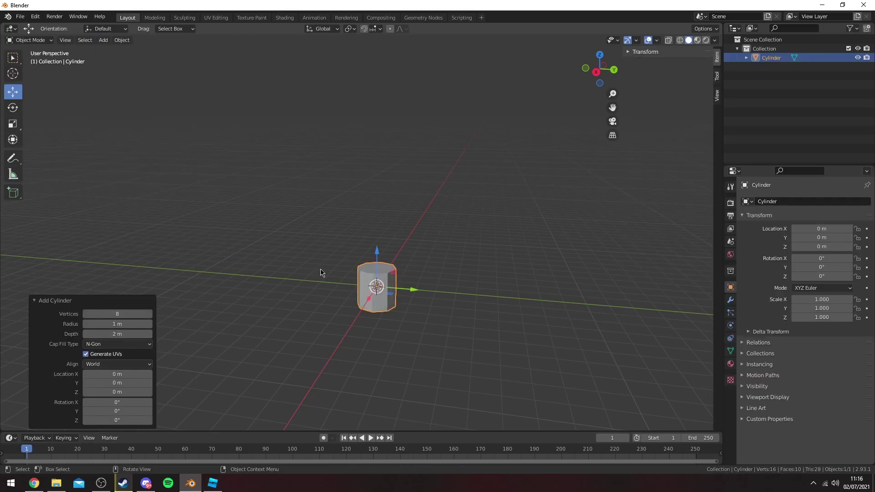
Step: Raise the cylinder 1 m along Z in the right orthographic view so its base sits on the ground line
{"action": "left_click", "coordinate": [596, 72]}
{"action": "middle_click_drag", "start_coordinate": [448, 203], "coordinate": [431, 229], "text": "shift"}
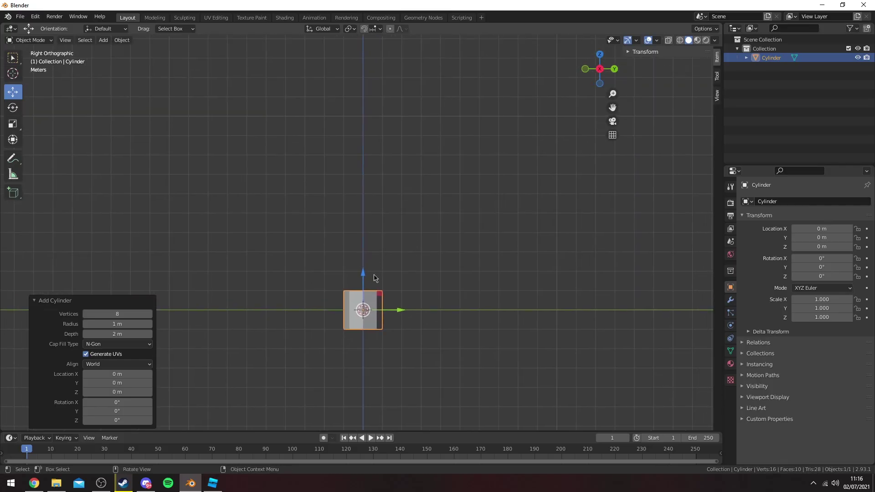
{"action": "left_click_drag", "start_coordinate": [363, 276], "coordinate": [363, 255], "text": "ctrl"}
Step: Enter edit mode with wireframe shading, and select the cylinder's top vertices with the Move tool active
{"action": "key", "text": "Tab"}
{"action": "key", "text": "shift+z"}
{"action": "left_click_drag", "start_coordinate": [435, 249], "coordinate": [311, 282]}
{"action": "middle_click_drag", "start_coordinate": [372, 254], "coordinate": [364, 254], "text": "shift"}
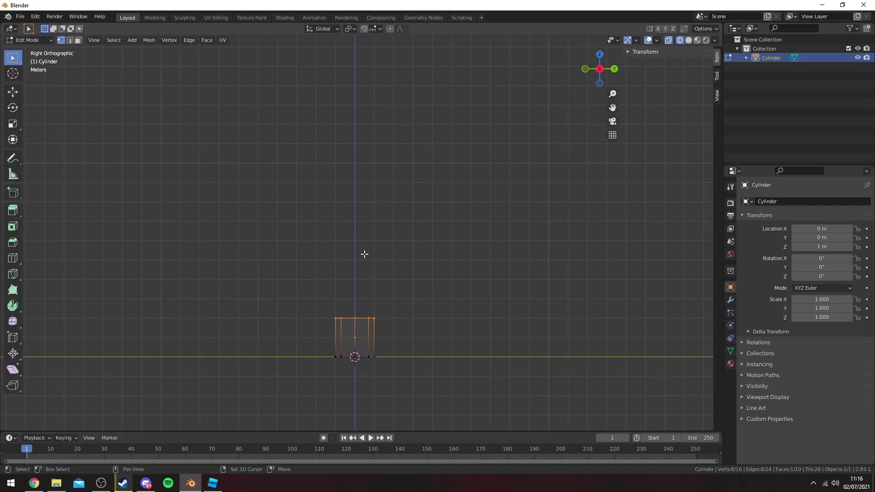
{"action": "left_click", "coordinate": [13, 91]}
{"action": "key", "text": "Tab"}
{"action": "key", "text": "Tab"}
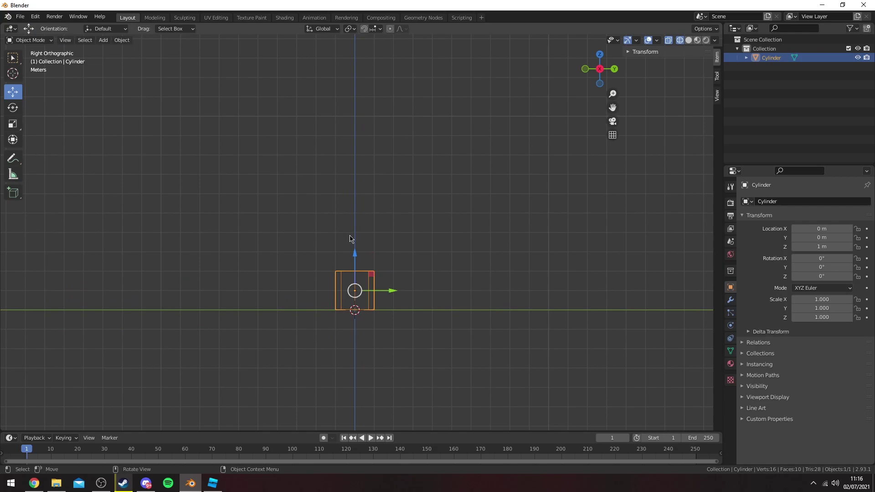
{"action": "key", "text": "z"}
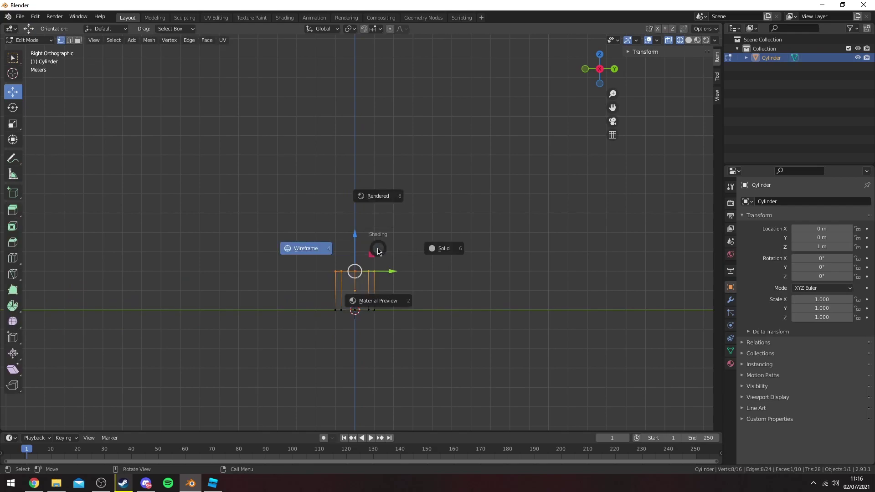
{"action": "left_click", "coordinate": [305, 249]}
{"action": "mouse_move", "coordinate": [429, 235]}
{"action": "left_mouse_down"}
{"action": "mouse_move", "coordinate": [369, 268]}
{"action": "mouse_move", "coordinate": [306, 279]}
{"action": "left_mouse_up"}
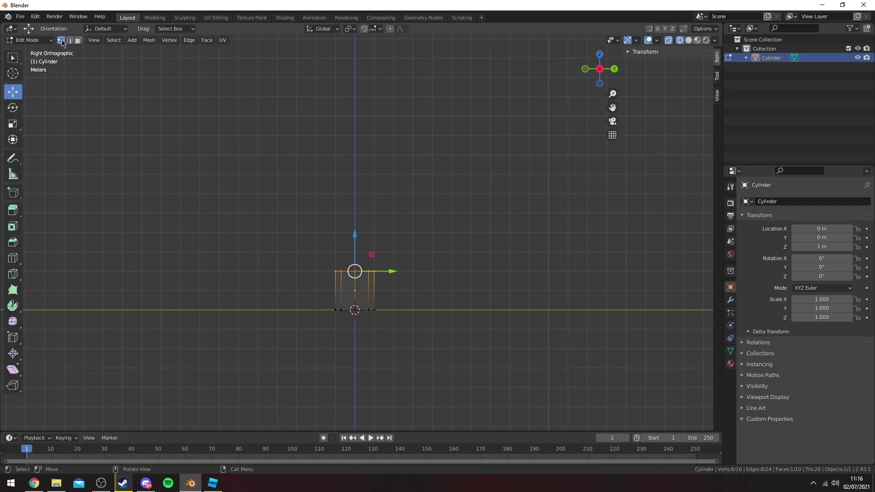
{"action": "middle_click_drag", "start_coordinate": [410, 173], "coordinate": [425, 242], "text": "shift"}
{"action": "middle_click_drag", "start_coordinate": [393, 296], "coordinate": [391, 311], "text": "shift"}
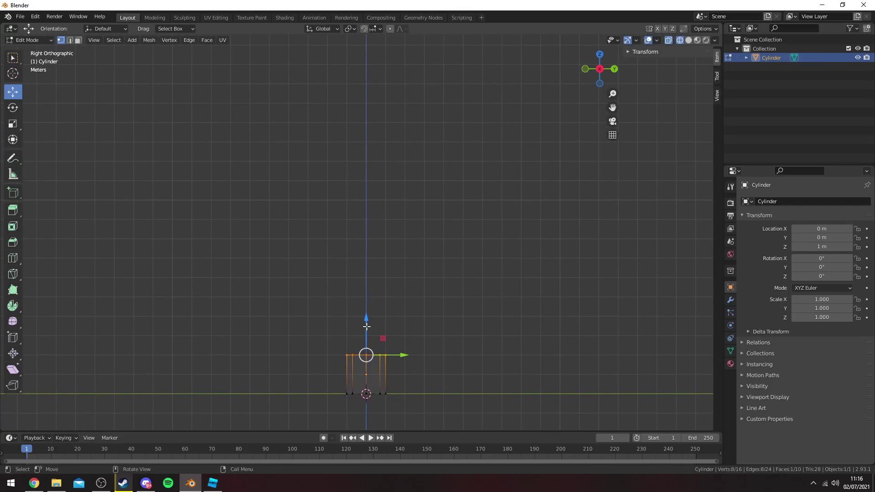
Step: Raise the cylinder's top vertices about 11.9 m along Z and scale them to about 0.29 to taper the trunk, then return to object mode
{"action": "left_click_drag", "start_coordinate": [366, 320], "coordinate": [390, 111]}
{"action": "left_click", "coordinate": [408, 89]}
{"action": "scroll", "coordinate": [423, 117], "scroll_direction": "down", "scroll_amount": 1}
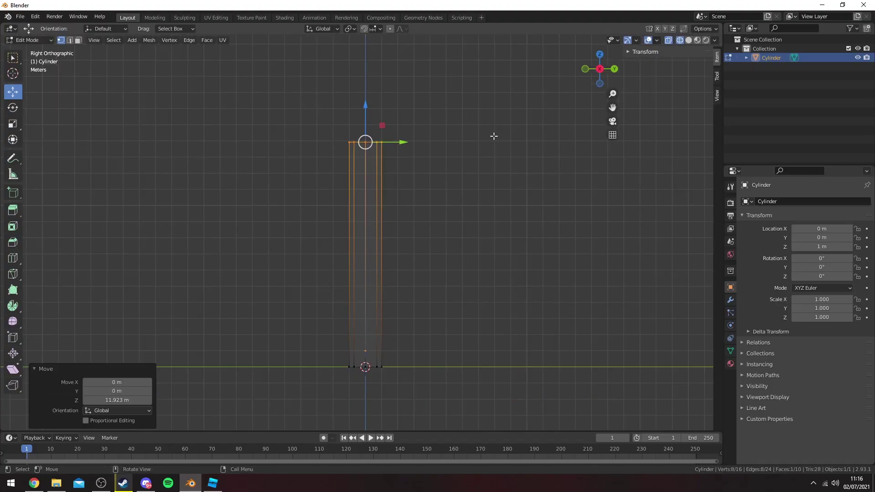
{"action": "key", "text": "s"}
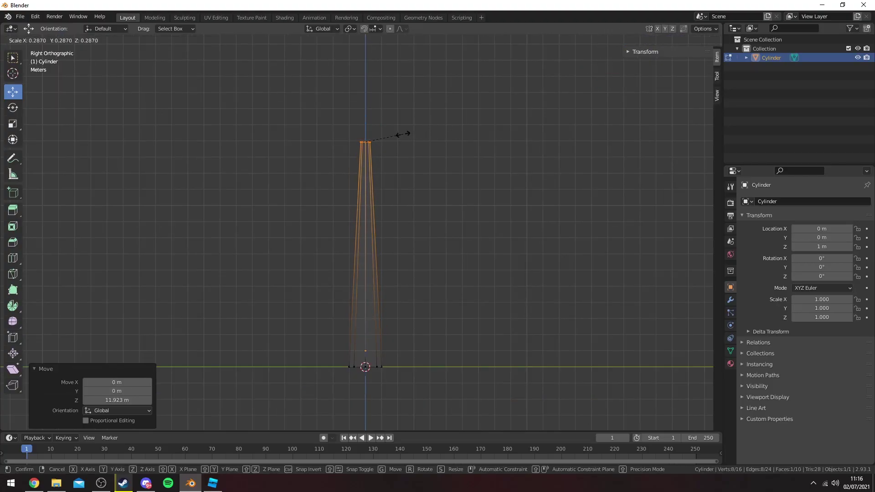
{"action": "left_click", "coordinate": [403, 134]}
{"action": "key", "text": "alt+z"}
{"action": "key", "text": "Tab"}
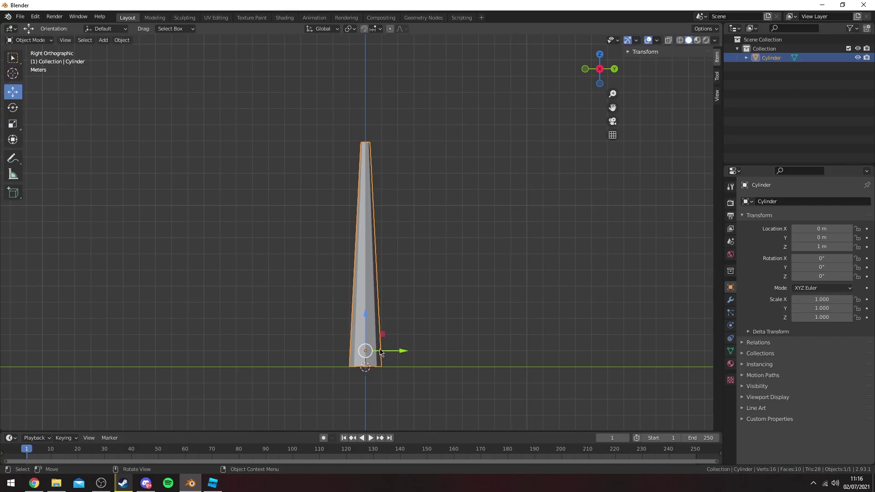
Step: Duplicate the trunk as a lower branch about 4.5 m higher, rotated about -24.6° around X and scaled to about 0.4
{"action": "key", "text": "shift+d"}
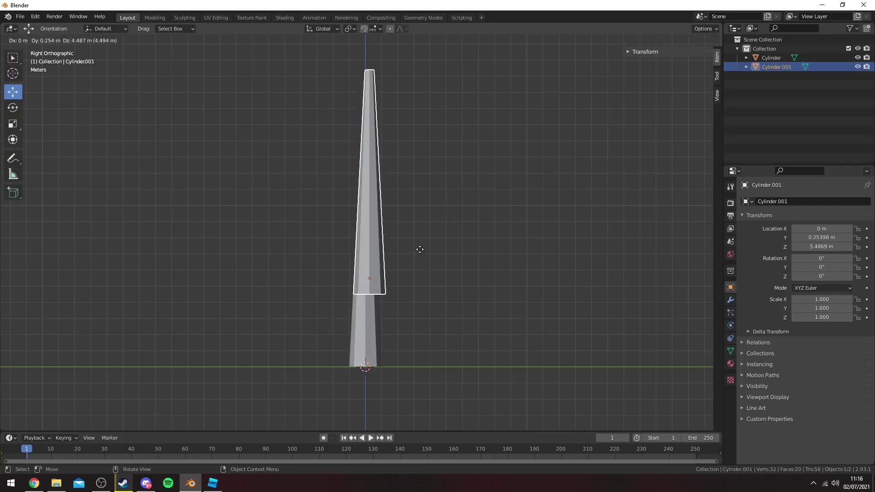
{"action": "left_click", "coordinate": [420, 251]}
{"action": "key", "text": "r"}
{"action": "key", "text": "x"}
{"action": "left_click", "coordinate": [475, 291]}
{"action": "key", "text": "s"}
{"action": "left_click", "coordinate": [410, 287]}
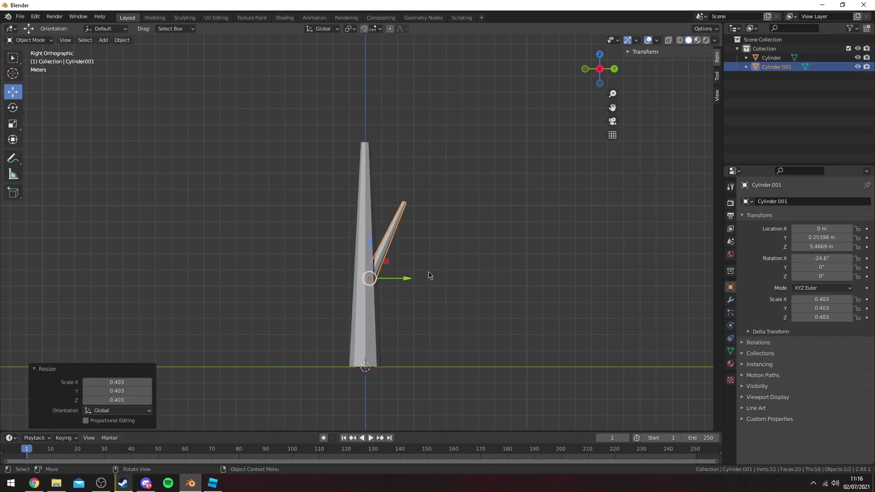
Step: Duplicate the branch onto the trunk's opposite side, higher up, rotated about 57.4° around X and scaled by about 0.755
{"action": "key", "text": "shift+d"}
{"action": "left_click", "coordinate": [397, 189]}
{"action": "key", "text": "r"}
{"action": "left_click", "coordinate": [344, 161]}
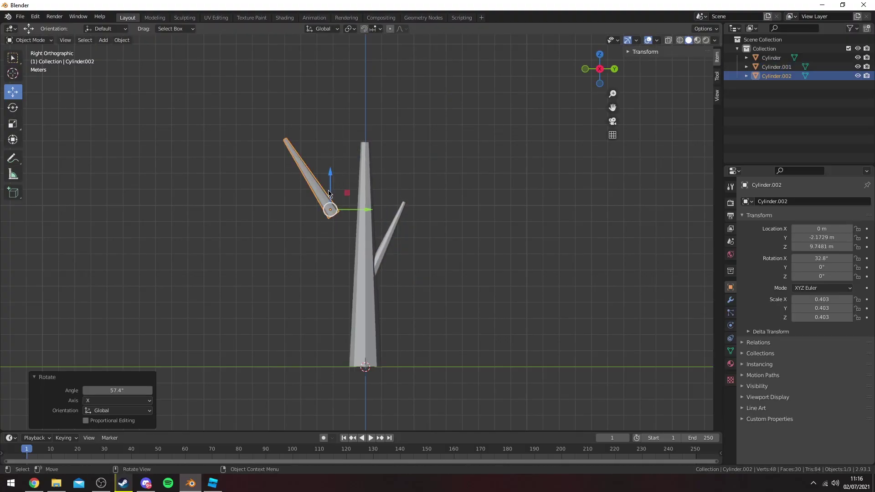
{"action": "key", "text": "g"}
{"action": "left_click", "coordinate": [376, 163]}
{"action": "key", "text": "s"}
{"action": "left_click", "coordinate": [417, 188]}
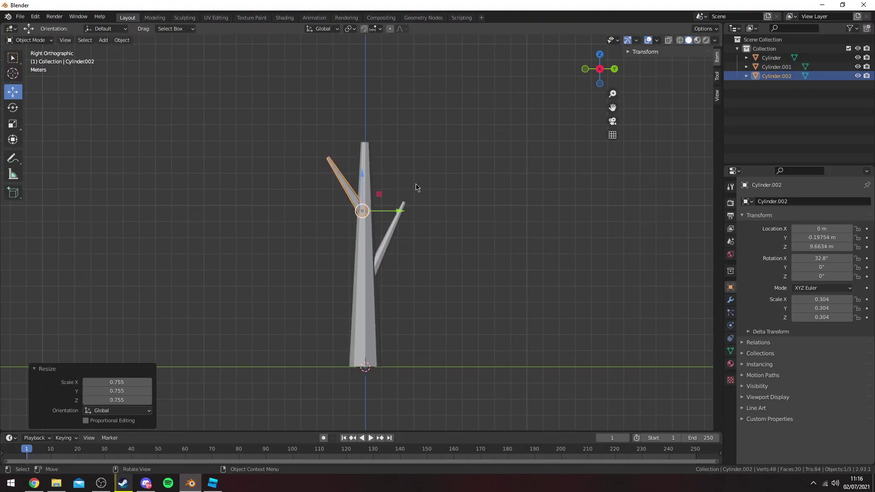
Step: Duplicate the upper branch and rotate and shrink the copy into an outward-pointing twig along that branch
{"action": "key", "text": "shift+d"}
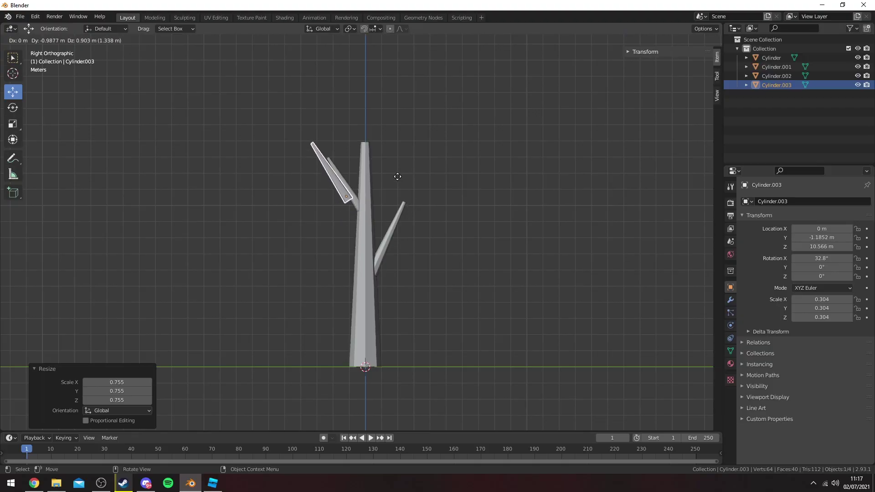
{"action": "left_click", "coordinate": [397, 176]}
{"action": "key", "text": "r"}
{"action": "left_click", "coordinate": [337, 157]}
{"action": "key", "text": "s"}
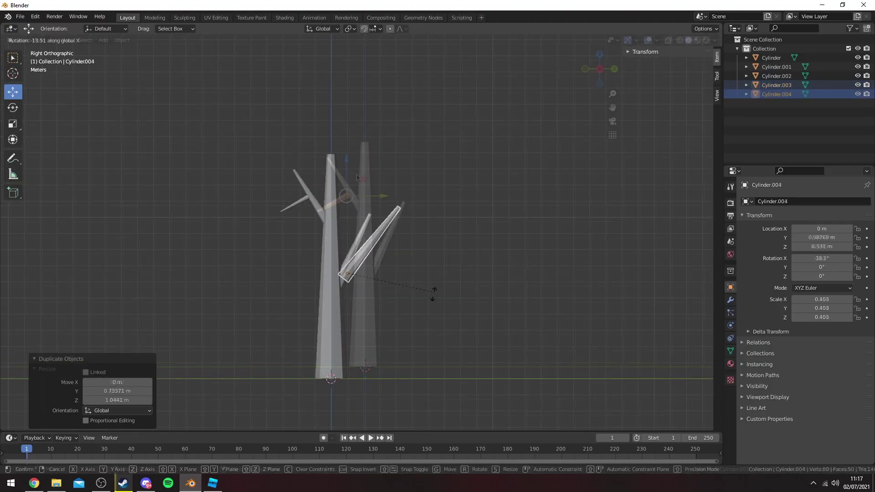
Step: Make a twig on the lower branch from its copy, rotated about -48.8° around X, scaled by about 0.458 and moved partway up the branch
{"action": "left_click", "coordinate": [403, 337]}
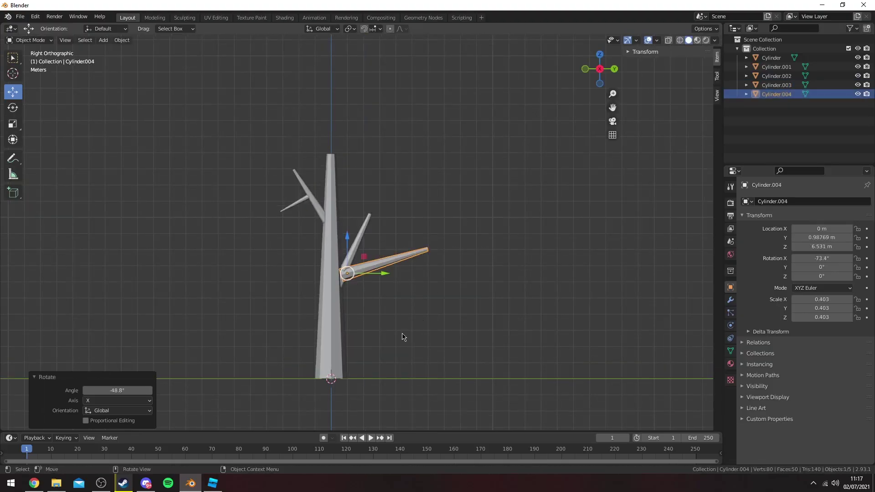
{"action": "key", "text": "s"}
{"action": "left_click", "coordinate": [401, 274]}
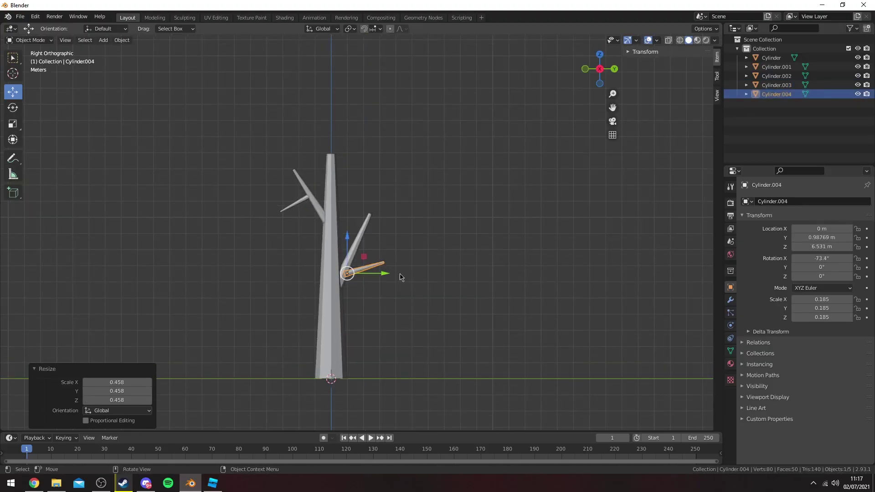
{"action": "key", "text": "g"}
{"action": "left_click", "coordinate": [354, 259]}
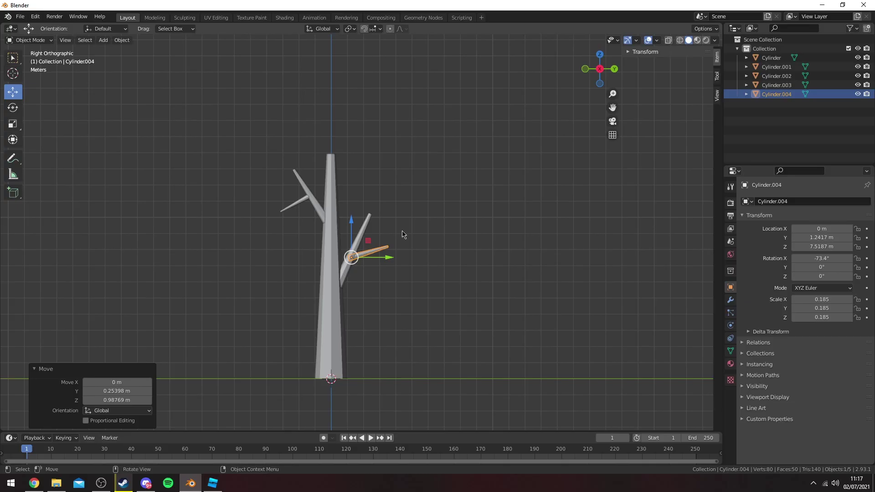
Step: Examine the trunk and branches from the opposite side and from several angles
{"action": "mouse_move", "coordinate": [419, 220]}
{"action": "middle_mouse_down"}
{"action": "mouse_move", "coordinate": [395, 228]}
{"action": "mouse_move", "coordinate": [411, 214]}
{"action": "middle_mouse_up"}
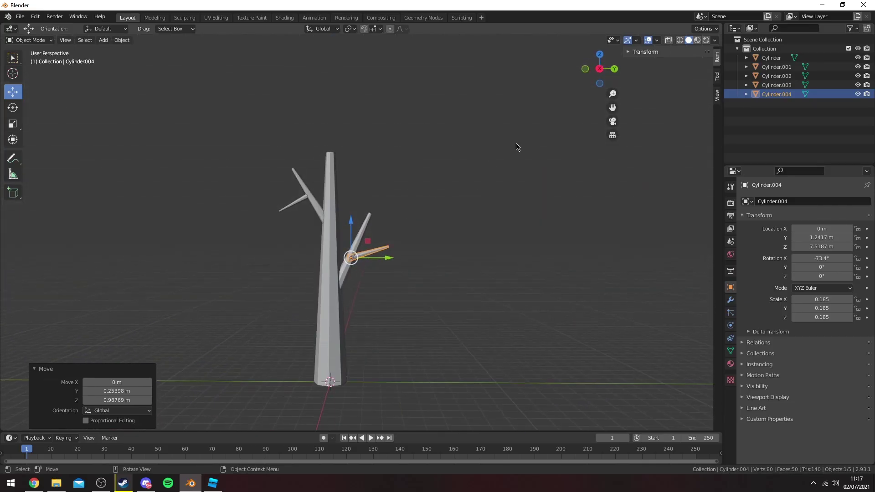
{"action": "left_click", "coordinate": [601, 70]}
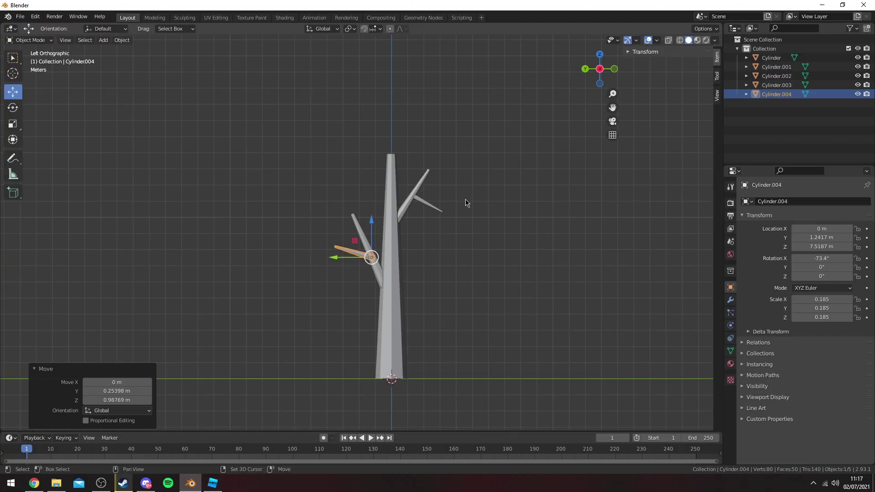
{"action": "middle_click_drag", "start_coordinate": [466, 203], "coordinate": [393, 220], "text": "shift"}
{"action": "middle_click_drag", "start_coordinate": [340, 212], "coordinate": [535, 207]}
{"action": "left_click", "coordinate": [395, 271]}
{"action": "middle_click_drag", "start_coordinate": [396, 271], "coordinate": [427, 222]}
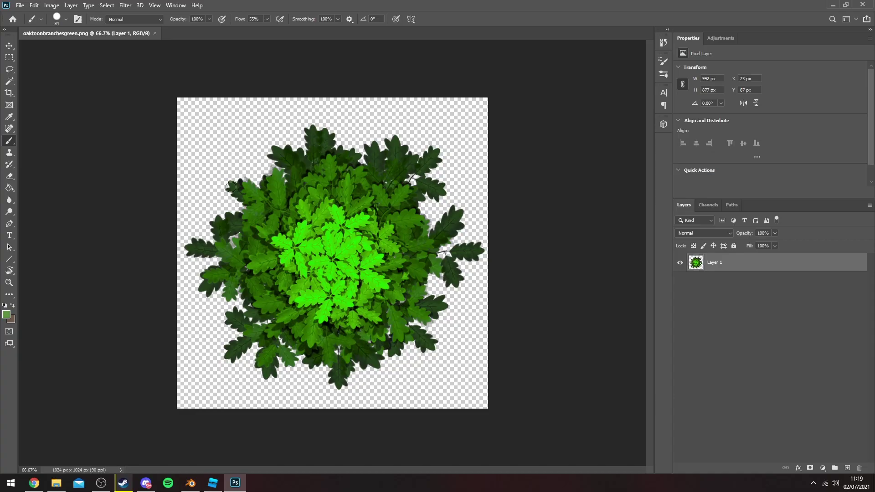
Step: Add a green Gradient Overlay layer style to the leaf cluster layer
{"action": "left_click", "coordinate": [71, 5]}
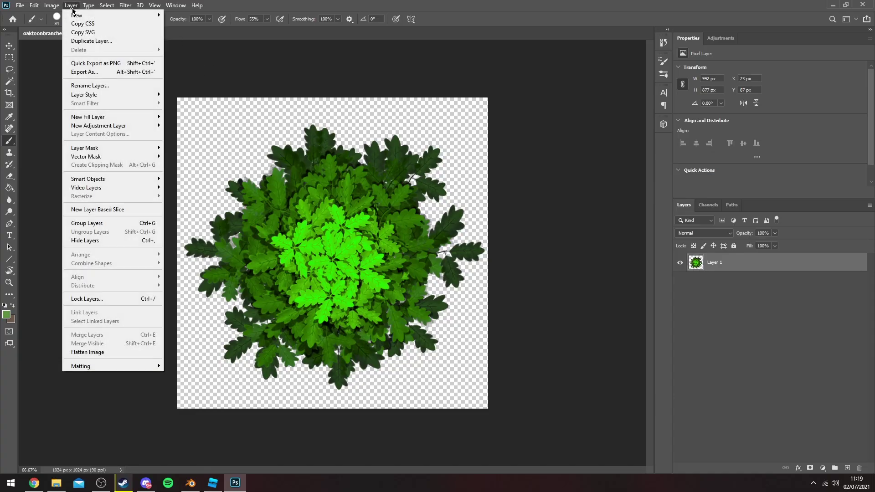
{"action": "mouse_move", "coordinate": [118, 94]}
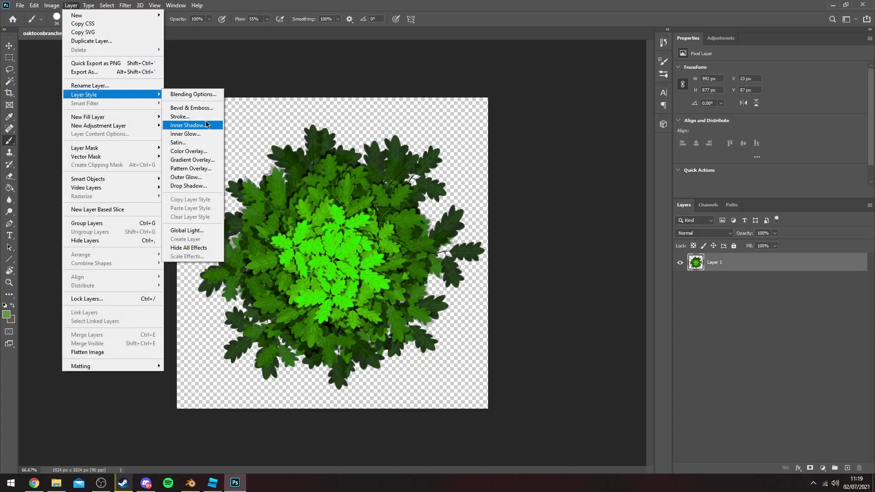
{"action": "left_click", "coordinate": [186, 95]}
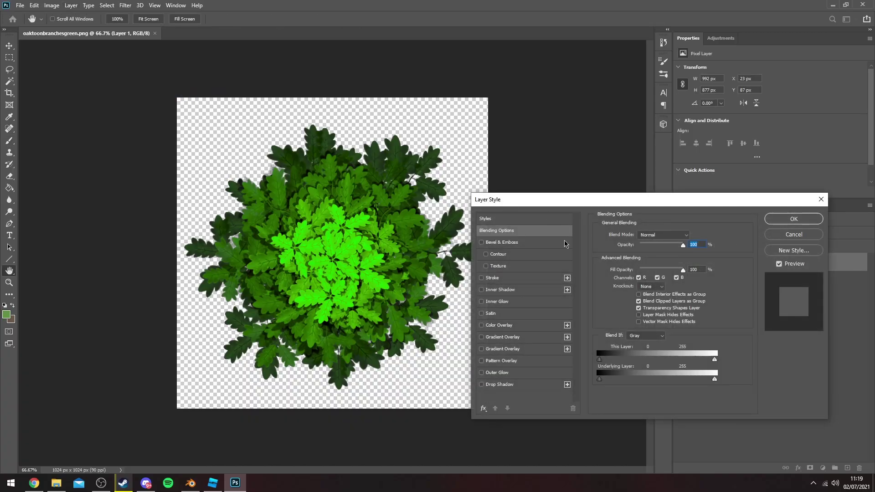
{"action": "left_click", "coordinate": [482, 337]}
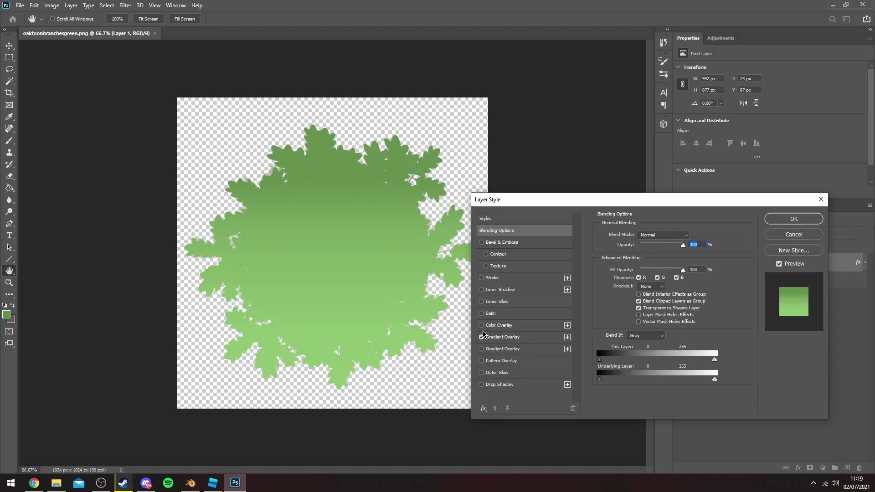
{"action": "left_click", "coordinate": [482, 337]}
{"action": "left_click", "coordinate": [482, 326]}
{"action": "left_click", "coordinate": [482, 326]}
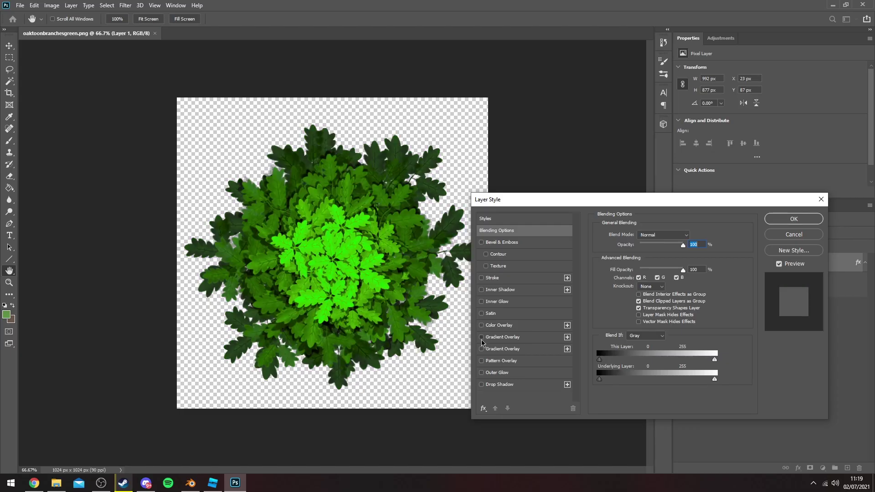
{"action": "left_click", "coordinate": [482, 338]}
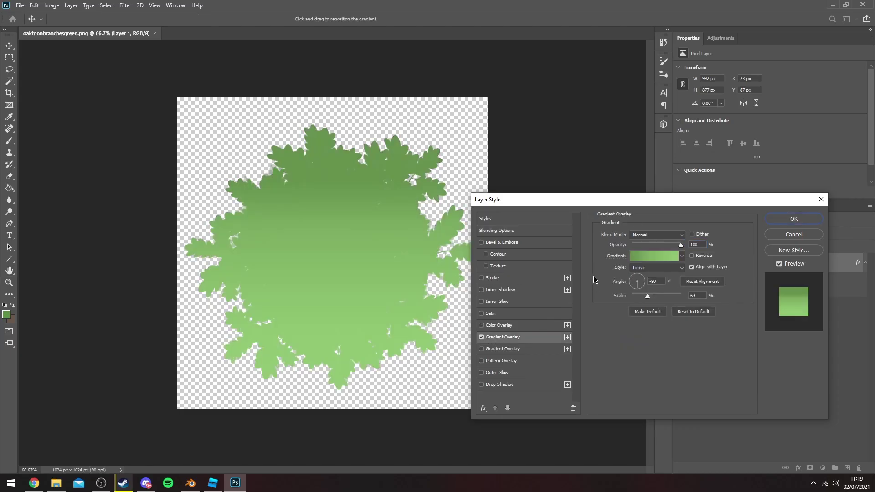
Step: Make the gradient overlay Radial without Reverse, set its scale to 133%, and apply the layer style
{"action": "left_click", "coordinate": [647, 269]}
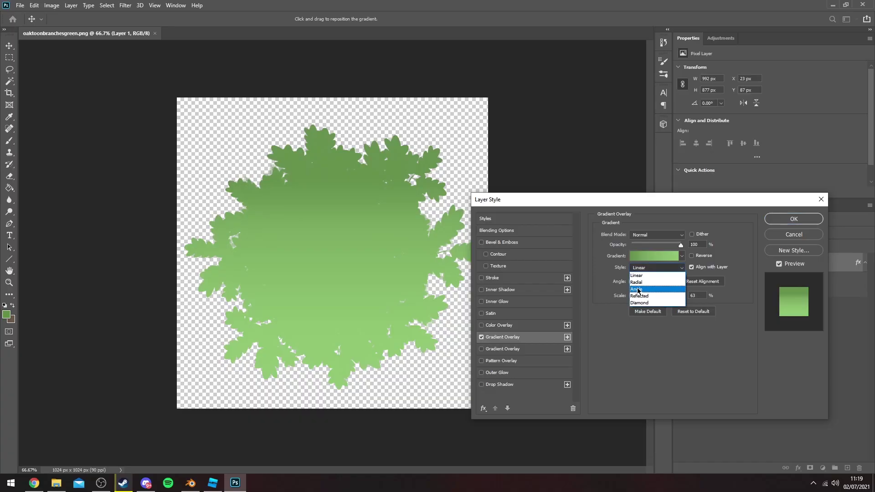
{"action": "left_click", "coordinate": [638, 283]}
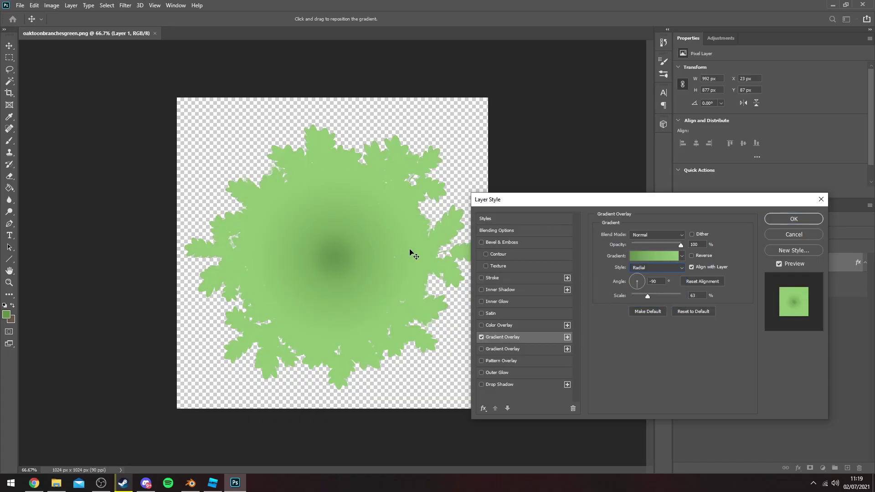
{"action": "left_click_drag", "start_coordinate": [647, 298], "coordinate": [693, 305]}
{"action": "left_click", "coordinate": [691, 256]}
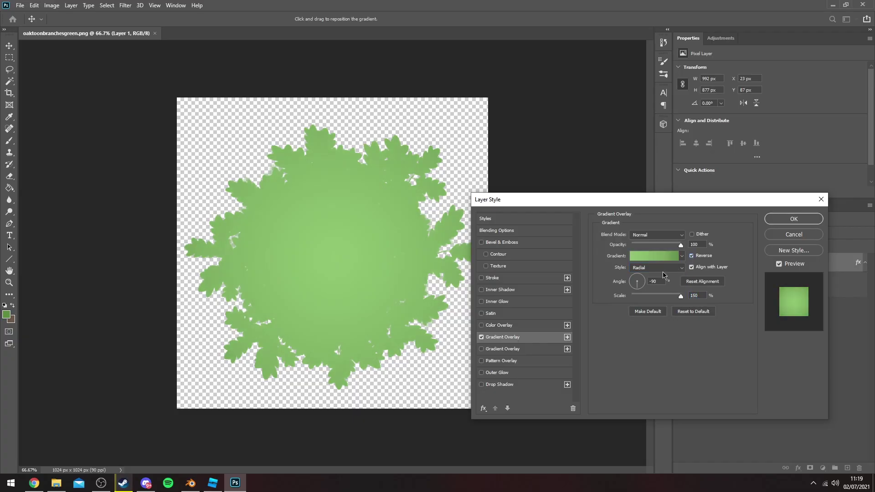
{"action": "left_click", "coordinate": [692, 257]}
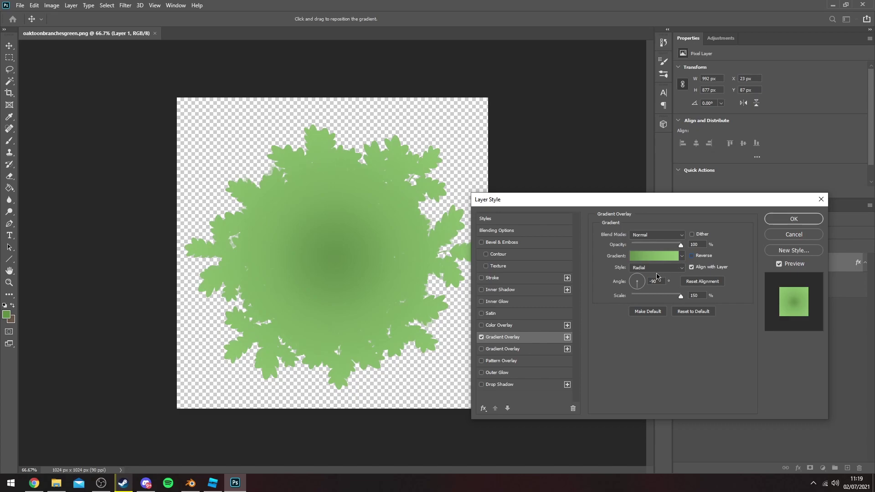
{"action": "mouse_move", "coordinate": [681, 297]}
{"action": "left_mouse_down"}
{"action": "mouse_move", "coordinate": [665, 298]}
{"action": "mouse_move", "coordinate": [676, 300]}
{"action": "left_mouse_up"}
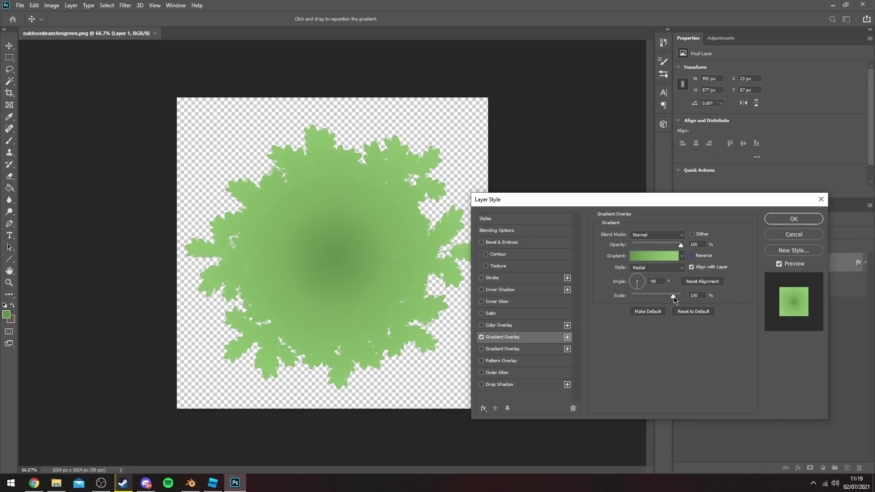
{"action": "left_click", "coordinate": [682, 257]}
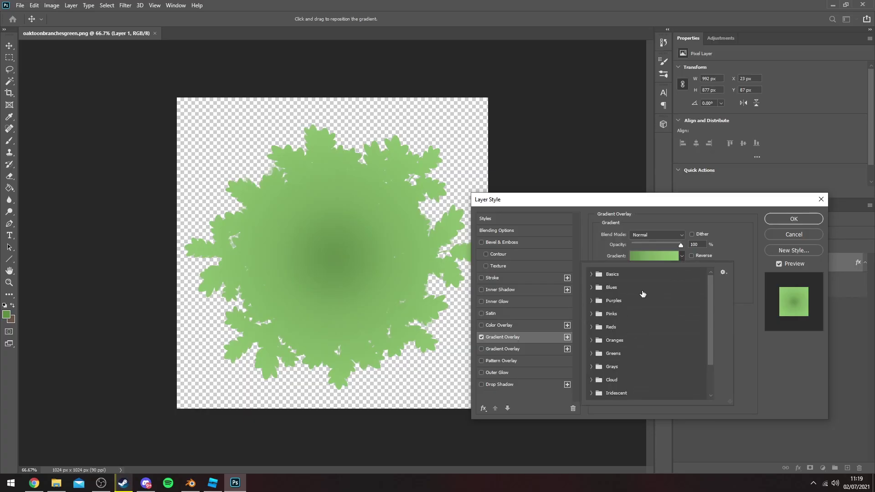
{"action": "left_click", "coordinate": [722, 233]}
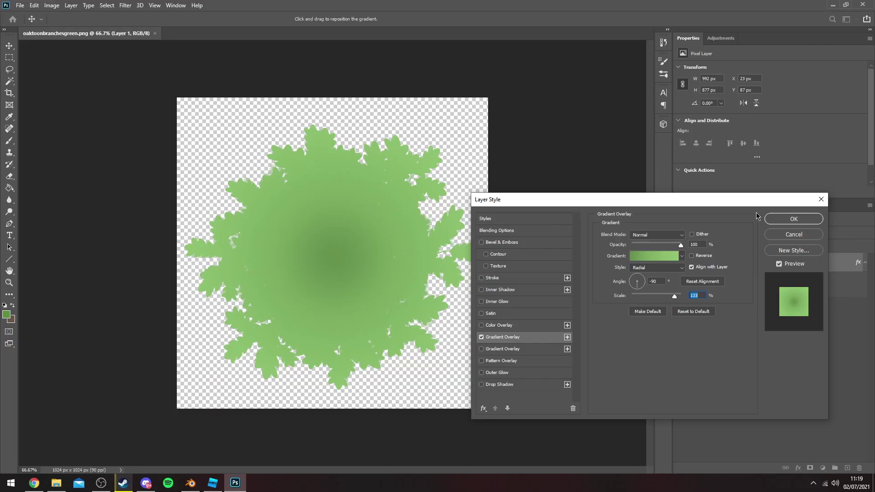
{"action": "left_click", "coordinate": [784, 219]}
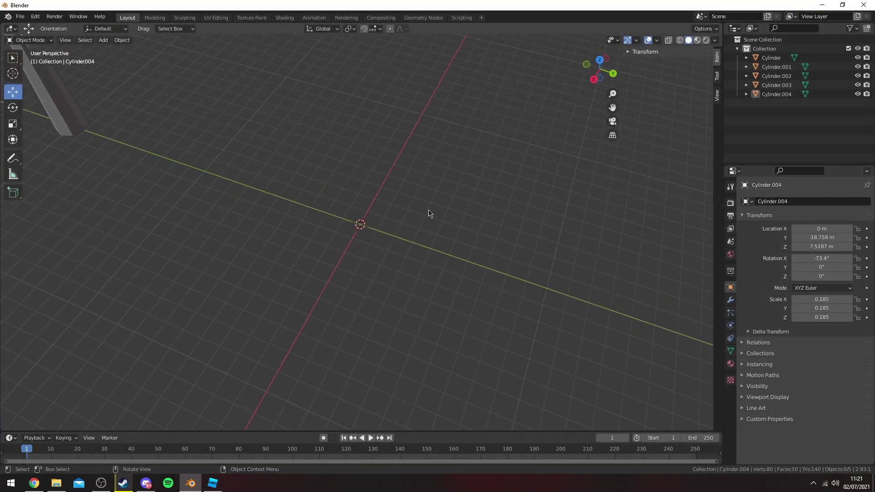
Step: Add a plane mesh at the world origin
{"action": "left_click", "coordinate": [103, 40]}
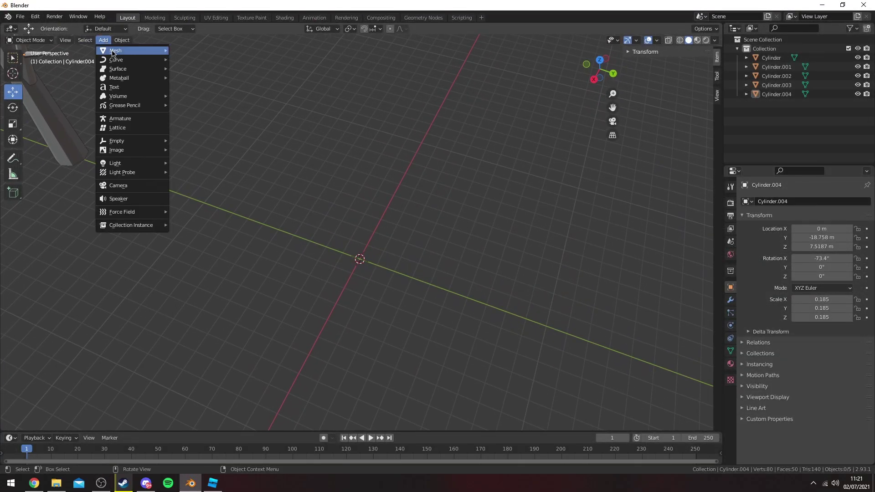
{"action": "mouse_move", "coordinate": [112, 53]}
{"action": "left_click", "coordinate": [189, 50]}
{"action": "middle_click_drag", "start_coordinate": [360, 218], "coordinate": [311, 101]}
Step: Switch to the Shading workspace and create a new material named Leaves on the plane
{"action": "left_click", "coordinate": [285, 17]}
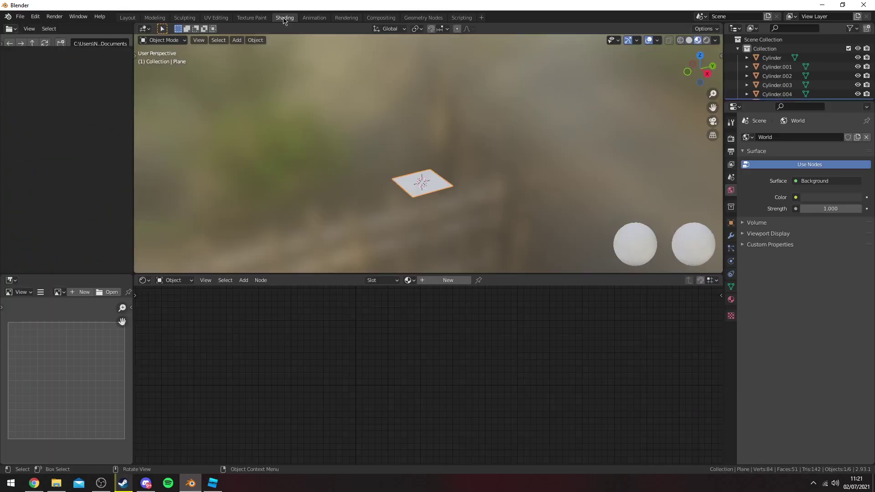
{"action": "middle_click_drag", "start_coordinate": [454, 214], "coordinate": [482, 132]}
{"action": "scroll", "coordinate": [454, 228], "scroll_direction": "up", "scroll_amount": 2}
{"action": "scroll", "coordinate": [513, 167], "scroll_direction": "up", "scroll_amount": 2}
{"action": "middle_click_drag", "start_coordinate": [516, 170], "coordinate": [463, 268]}
{"action": "left_click", "coordinate": [440, 282]}
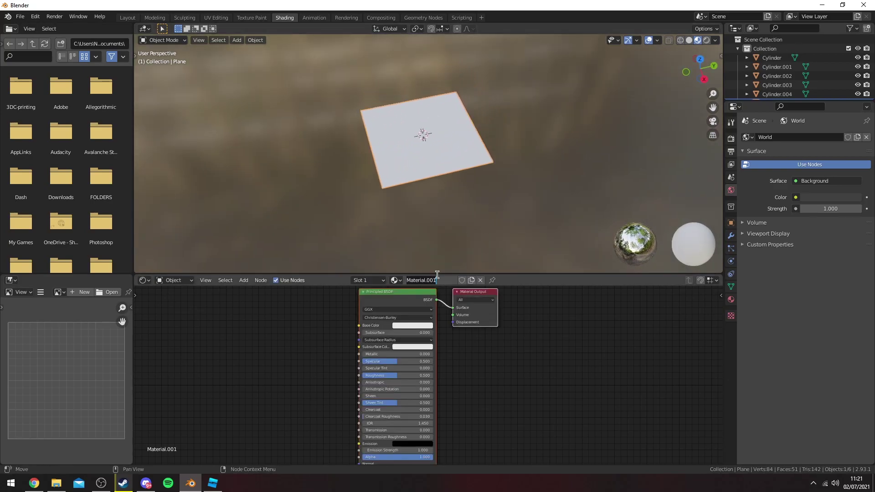
{"action": "type", "text": "Leaves"}
{"action": "key", "text": "Return"}
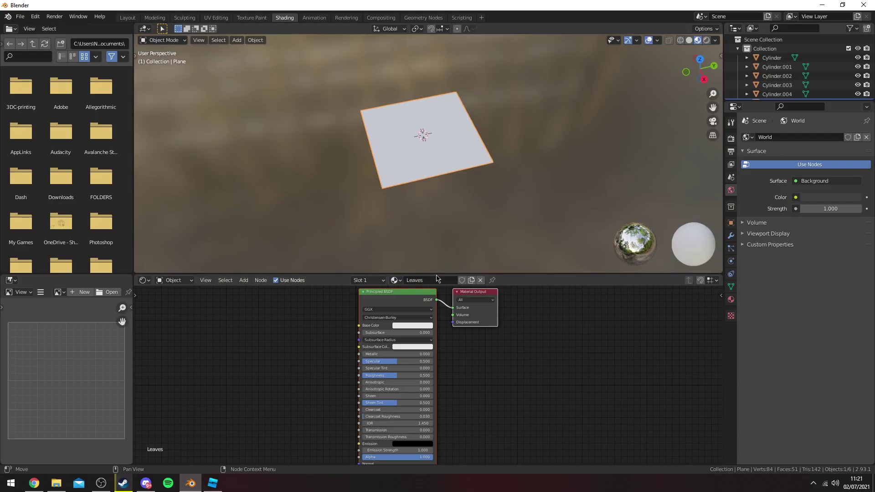
Step: Add an Image Texture node beside the Principled BSDF of the Leaves material and load Leaves.png into it
{"action": "key", "text": "shift+a"}
{"action": "left_click", "coordinate": [260, 332]}
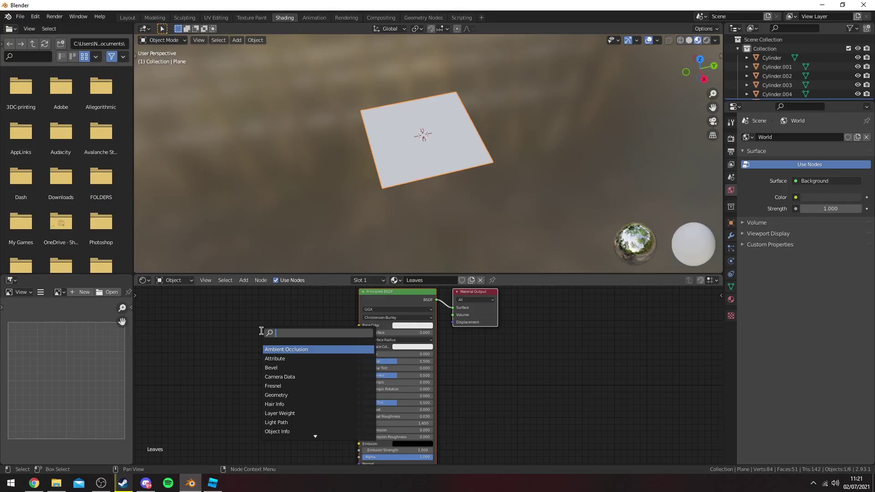
{"action": "type", "text": "image tex"}
{"action": "key", "text": "Return"}
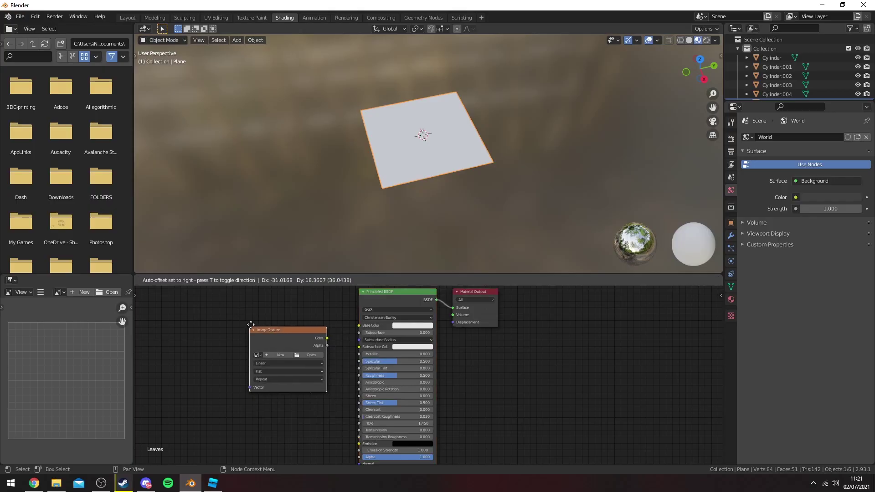
{"action": "left_click", "coordinate": [244, 321]}
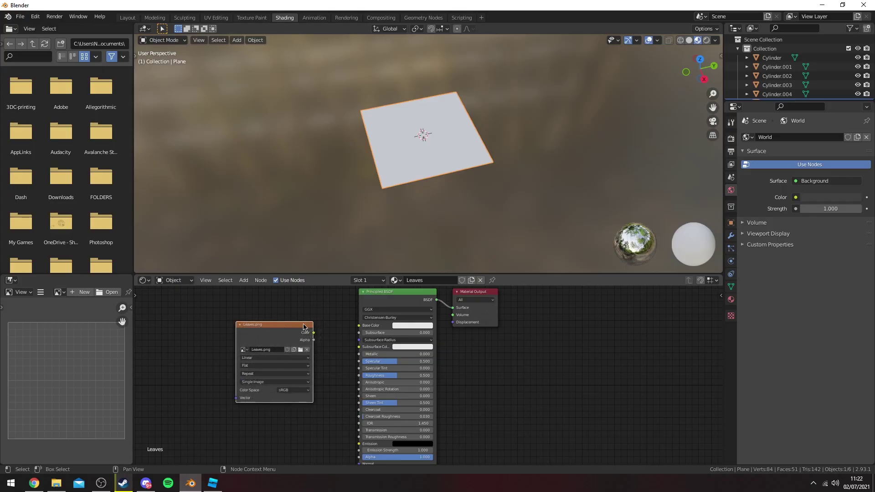
Step: Connect the Leaves.png Color output to Base Color and its Alpha output to Alpha on the Principled BSDF
{"action": "left_click_drag", "start_coordinate": [303, 325], "coordinate": [359, 326]}
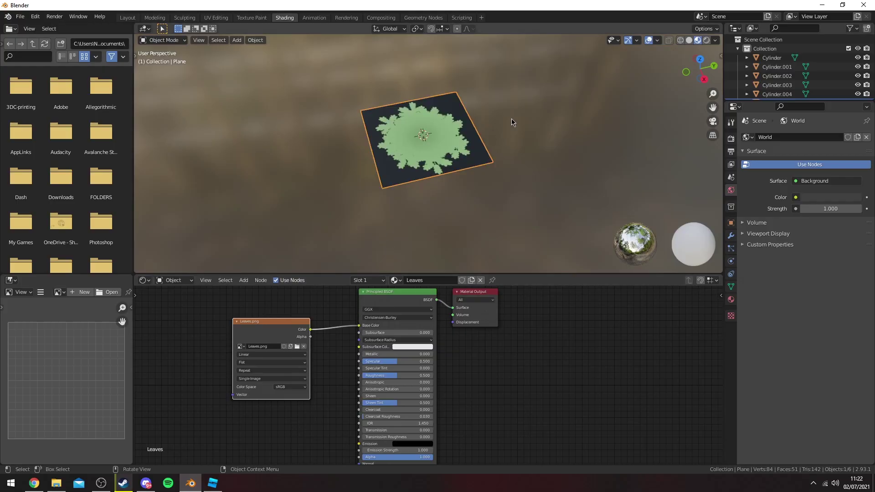
{"action": "middle_click_drag", "start_coordinate": [512, 118], "coordinate": [409, 152]}
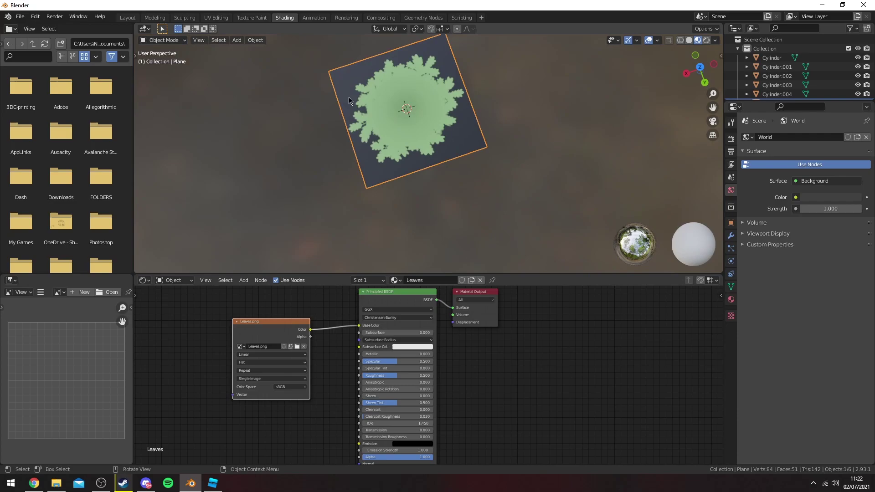
{"action": "middle_click_drag", "start_coordinate": [467, 141], "coordinate": [492, 178]}
{"action": "scroll", "coordinate": [326, 365], "scroll_direction": "down", "scroll_amount": 2}
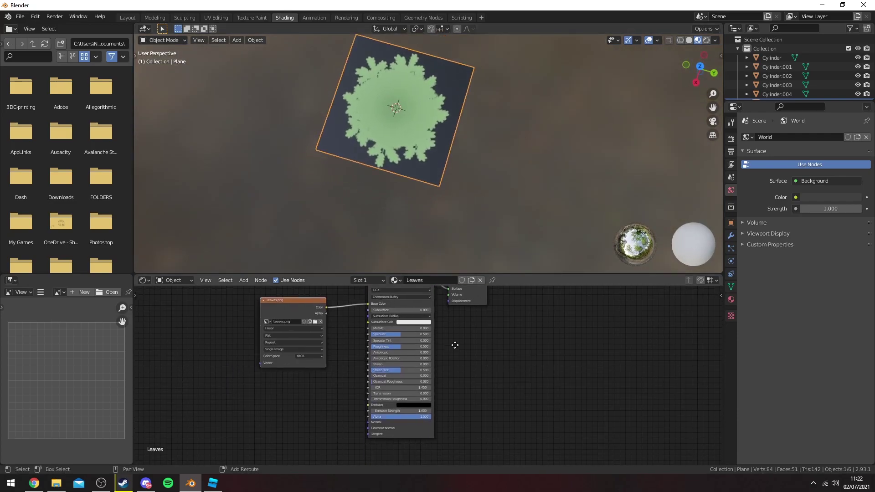
{"action": "left_click_drag", "start_coordinate": [304, 315], "coordinate": [363, 433]}
{"action": "middle_click_drag", "start_coordinate": [486, 150], "coordinate": [487, 198], "text": "shift"}
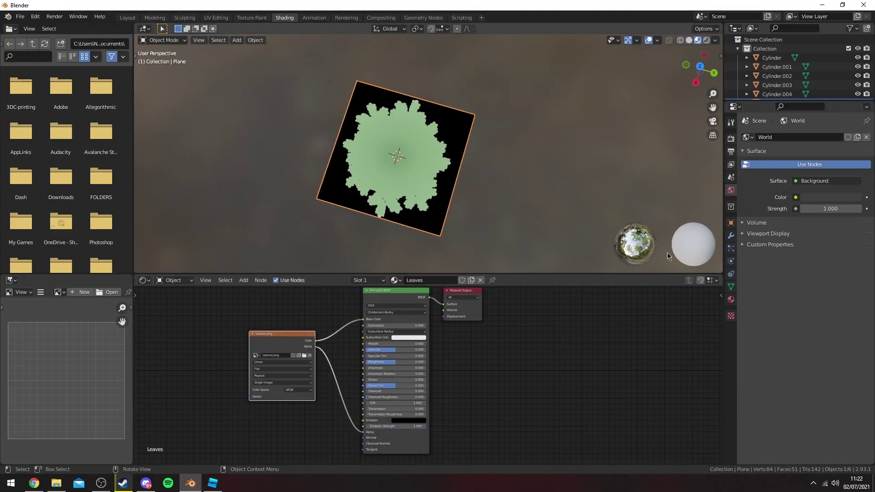
Step: Set the Leaves material's Blend Mode to Alpha Blend
{"action": "left_click", "coordinate": [734, 303]}
{"action": "scroll", "coordinate": [788, 395], "scroll_direction": "down", "scroll_amount": 10}
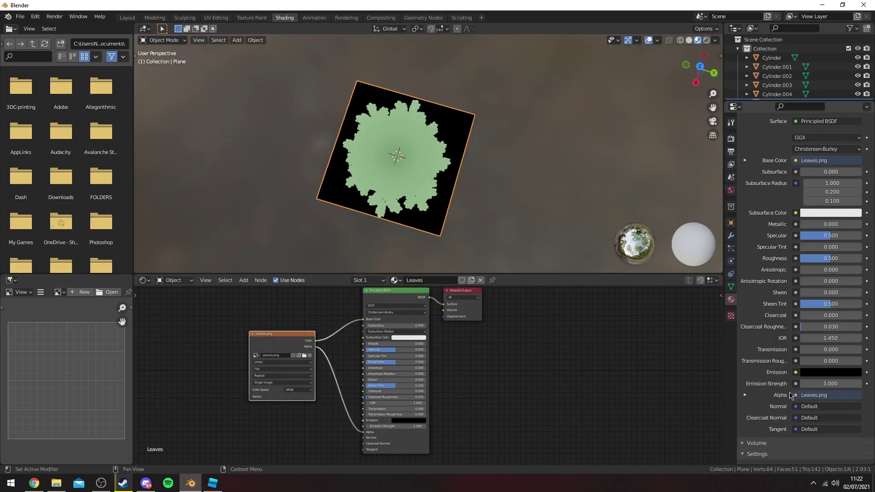
{"action": "scroll", "coordinate": [786, 394], "scroll_direction": "down", "scroll_amount": 3}
{"action": "left_click", "coordinate": [815, 357]}
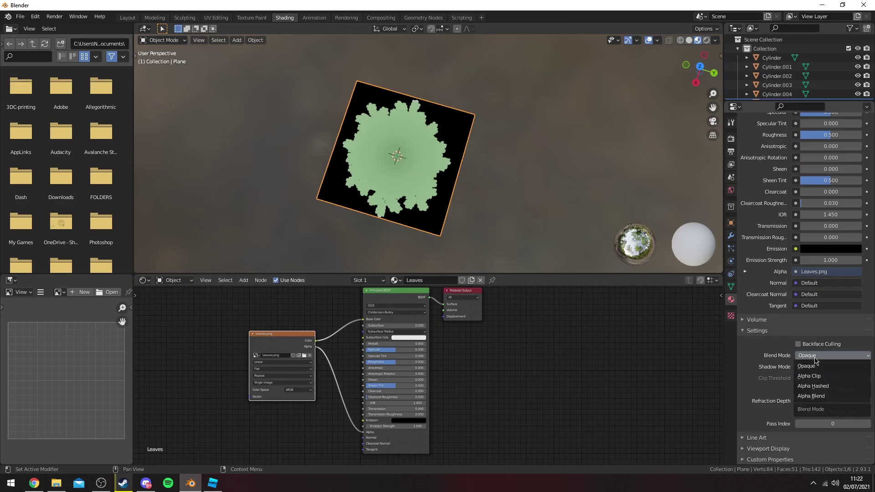
{"action": "left_click", "coordinate": [813, 396]}
{"action": "middle_click_drag", "start_coordinate": [492, 188], "coordinate": [419, 136]}
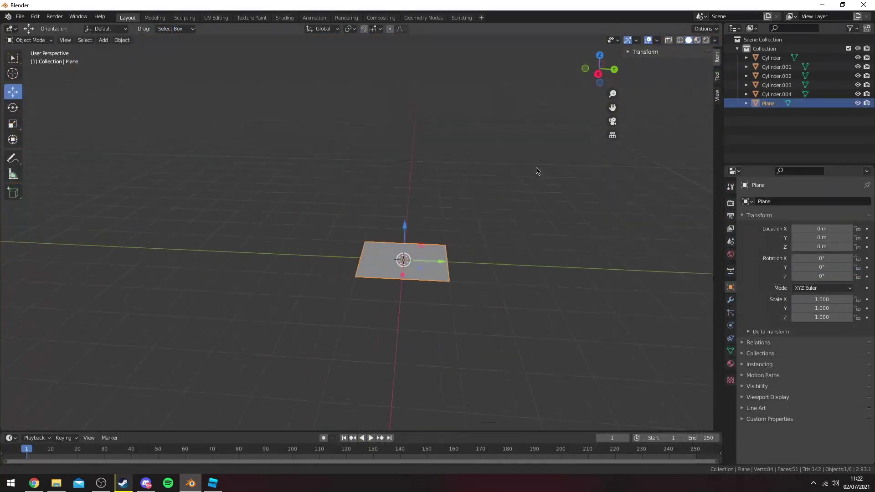
Step: Display the plane in Material Preview shading in the Layout workspace
{"action": "mouse_move", "coordinate": [538, 166]}
{"action": "middle_mouse_down"}
{"action": "mouse_move", "coordinate": [450, 172]}
{"action": "mouse_move", "coordinate": [387, 108]}
{"action": "mouse_move", "coordinate": [458, 192]}
{"action": "mouse_move", "coordinate": [468, 171]}
{"action": "mouse_move", "coordinate": [393, 123]}
{"action": "mouse_move", "coordinate": [489, 193]}
{"action": "mouse_move", "coordinate": [434, 209]}
{"action": "mouse_move", "coordinate": [425, 240]}
{"action": "mouse_move", "coordinate": [409, 223]}
{"action": "mouse_move", "coordinate": [403, 181]}
{"action": "mouse_move", "coordinate": [422, 179]}
{"action": "mouse_move", "coordinate": [437, 141]}
{"action": "mouse_move", "coordinate": [453, 192]}
{"action": "mouse_move", "coordinate": [359, 177]}
{"action": "mouse_move", "coordinate": [426, 202]}
{"action": "mouse_move", "coordinate": [395, 246]}
{"action": "middle_mouse_up"}
{"action": "key", "text": "z"}
{"action": "left_click", "coordinate": [416, 268]}
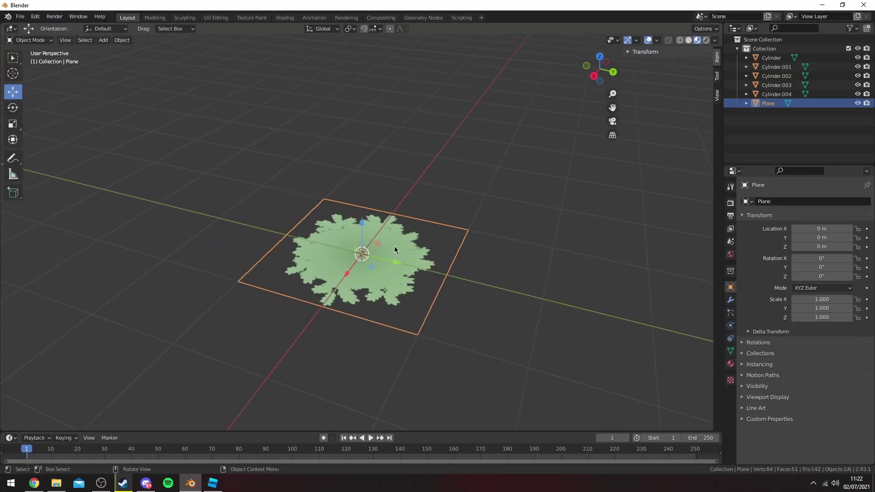
Step: Add two centred, crossing loop cuts that divide the leaf plane into four faces
{"action": "key", "text": "Tab"}
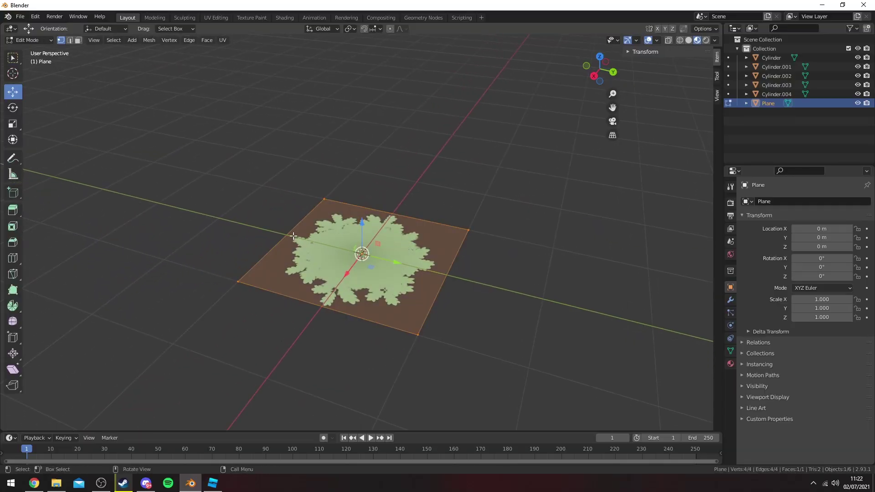
{"action": "key", "text": "Tab"}
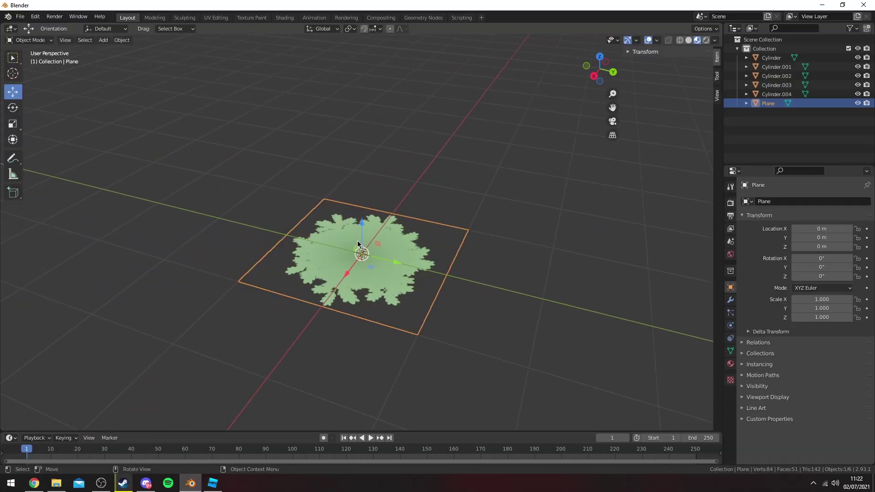
{"action": "key", "text": "Tab"}
{"action": "key", "text": "ctrl+r"}
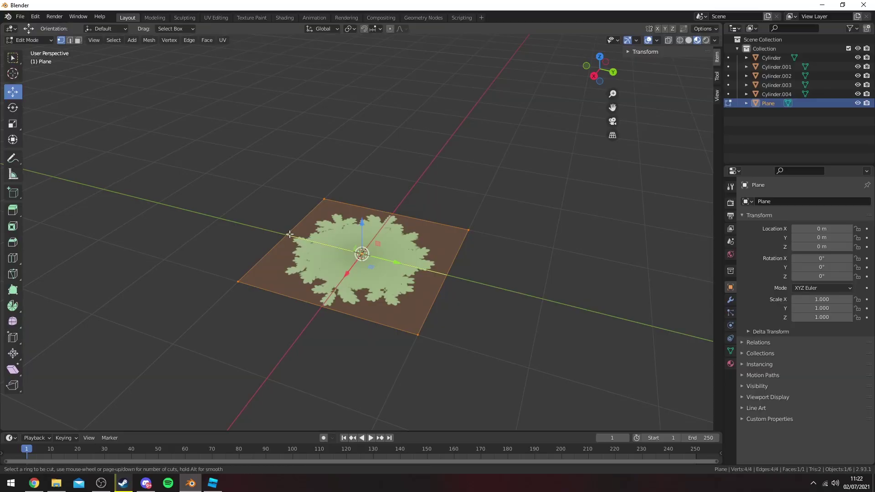
{"action": "left_click", "coordinate": [289, 234]}
{"action": "right_click", "coordinate": [289, 235]}
{"action": "key", "text": "ctrl+r"}
{"action": "left_click", "coordinate": [408, 214]}
{"action": "right_click", "coordinate": [404, 229]}
{"action": "middle_click_drag", "start_coordinate": [404, 229], "coordinate": [437, 255]}
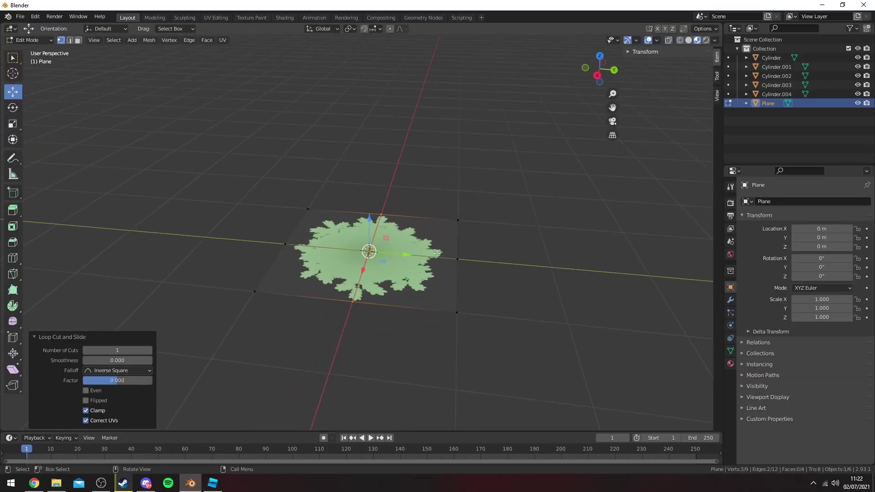
Step: Raise the plane's +Y edge midpoint about 0.21 m, one far corner about 0.19 m and the centre vertex about 0.28 m along Z
{"action": "left_click", "coordinate": [459, 263]}
{"action": "left_click_drag", "start_coordinate": [462, 236], "coordinate": [462, 221]}
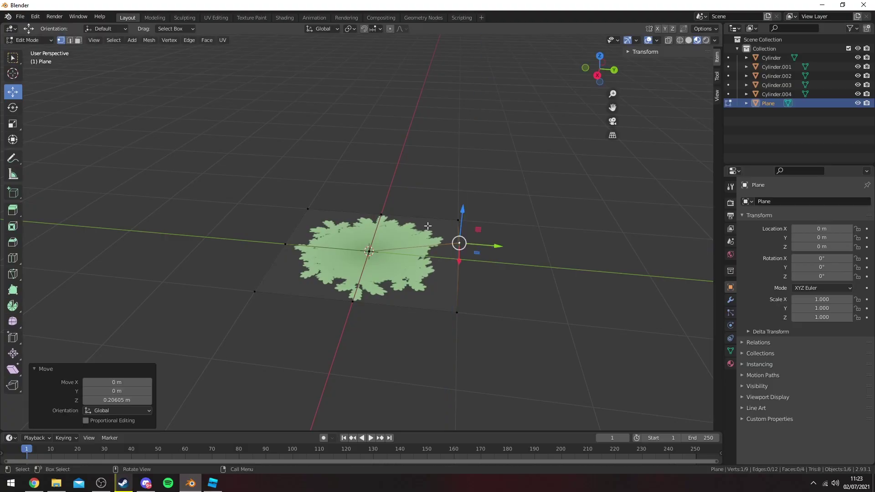
{"action": "left_click", "coordinate": [307, 208]}
{"action": "left_click_drag", "start_coordinate": [307, 188], "coordinate": [307, 176]}
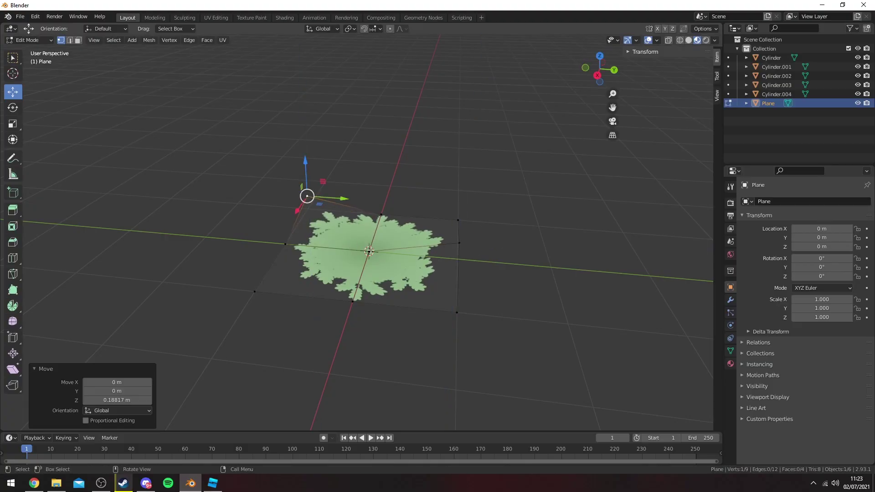
{"action": "left_click", "coordinate": [370, 250]}
{"action": "left_click_drag", "start_coordinate": [369, 220], "coordinate": [369, 197]}
{"action": "middle_click_drag", "start_coordinate": [355, 214], "coordinate": [344, 200]}
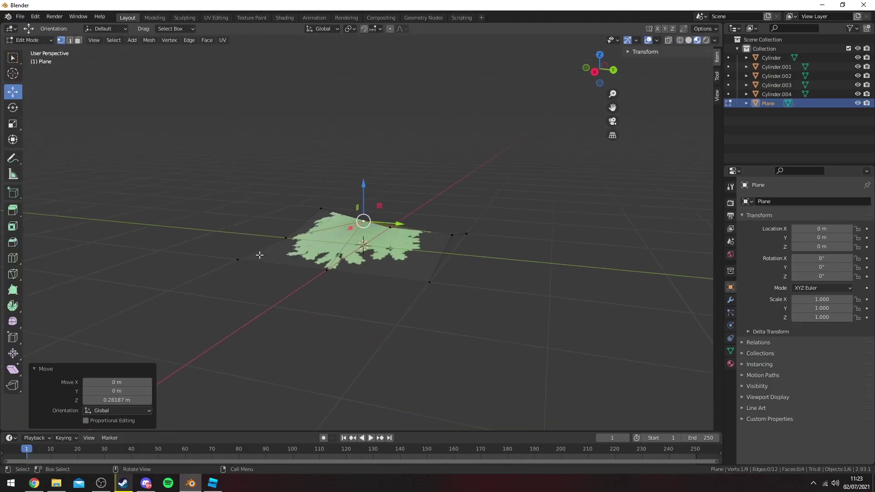
Step: Raise the plane's two near corner vertices along Z, the +Y one by about 0.15 m
{"action": "left_click", "coordinate": [238, 260]}
{"action": "left_click", "coordinate": [254, 227]}
{"action": "left_click", "coordinate": [237, 260]}
{"action": "left_click_drag", "start_coordinate": [238, 228], "coordinate": [238, 216]}
{"action": "left_click", "coordinate": [430, 281]}
{"action": "left_click_drag", "start_coordinate": [430, 280], "coordinate": [429, 265]}
{"action": "middle_click_drag", "start_coordinate": [428, 266], "coordinate": [441, 257]}
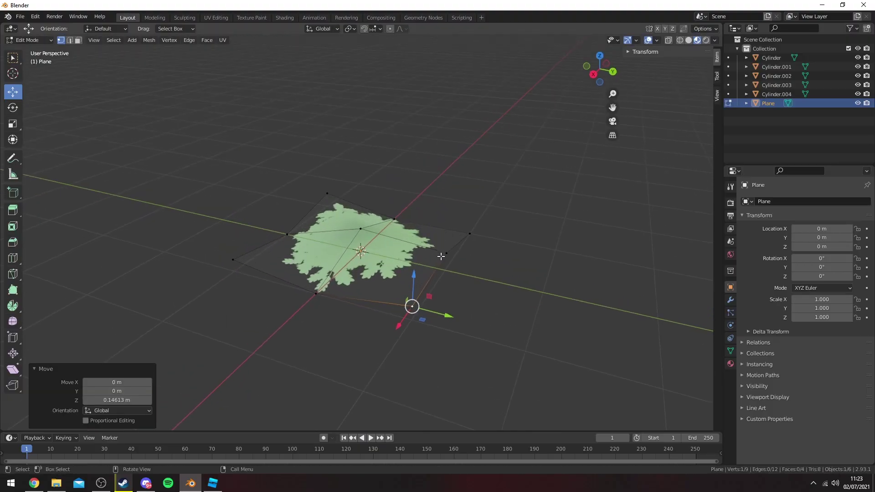
Step: Lower the plane's +Y edge midpoint and centre vertices slightly along Z and return to Object Mode
{"action": "left_click", "coordinate": [446, 254]}
{"action": "left_click_drag", "start_coordinate": [446, 230], "coordinate": [445, 240]}
{"action": "left_click", "coordinate": [361, 228]}
{"action": "left_click_drag", "start_coordinate": [360, 202], "coordinate": [360, 210]}
{"action": "key", "text": "Tab"}
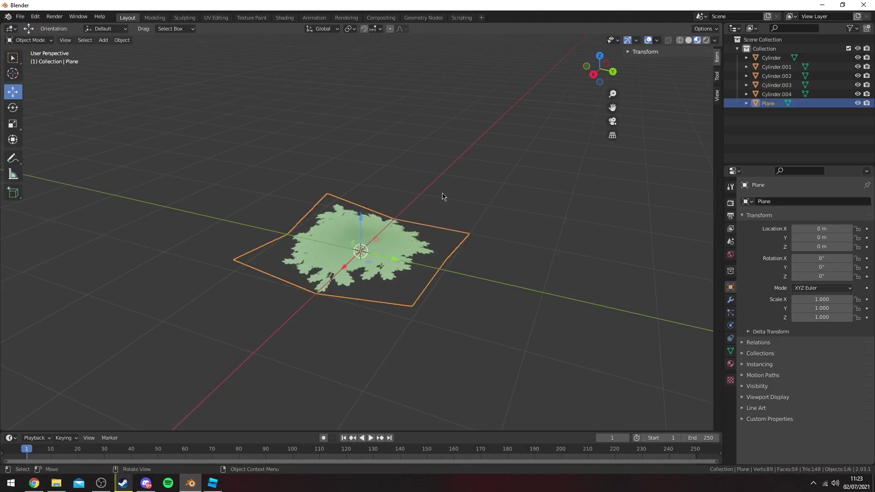
Step: Examine the underside of the bent leaf plane in Edit Mode, comparing Solid and Material Preview shading
{"action": "left_click", "coordinate": [443, 197]}
{"action": "middle_click_drag", "start_coordinate": [443, 197], "coordinate": [457, 171]}
{"action": "left_click", "coordinate": [456, 264]}
{"action": "key", "text": "Tab"}
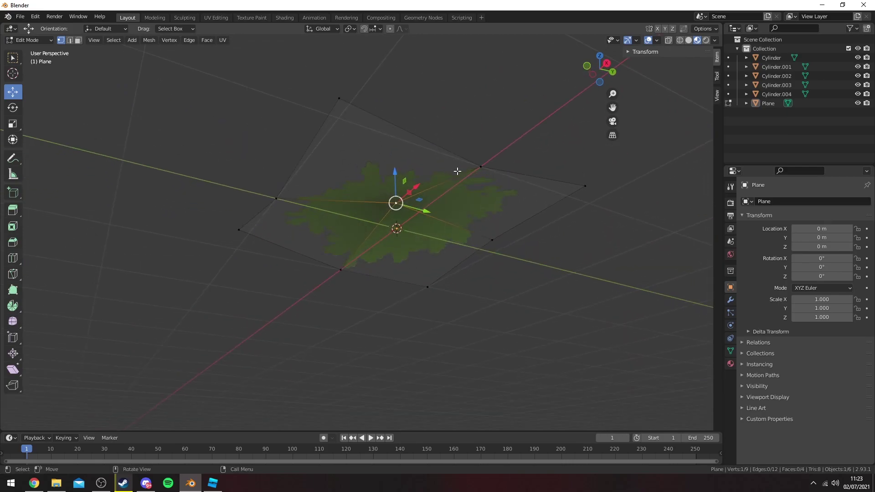
{"action": "key", "text": "z"}
{"action": "left_click", "coordinate": [511, 174]}
{"action": "mouse_move", "coordinate": [513, 183]}
{"action": "middle_mouse_down"}
{"action": "mouse_move", "coordinate": [517, 221]}
{"action": "mouse_move", "coordinate": [500, 252]}
{"action": "mouse_move", "coordinate": [404, 297]}
{"action": "mouse_move", "coordinate": [353, 253]}
{"action": "mouse_move", "coordinate": [411, 235]}
{"action": "mouse_move", "coordinate": [453, 279]}
{"action": "mouse_move", "coordinate": [424, 285]}
{"action": "mouse_move", "coordinate": [414, 199]}
{"action": "mouse_move", "coordinate": [398, 228]}
{"action": "mouse_move", "coordinate": [434, 197]}
{"action": "middle_mouse_up"}
{"action": "key", "text": "z"}
{"action": "left_click", "coordinate": [583, 376]}
Step: Lower the plane's centre vertex and two of its corner vertices along Z, and leave Edit Mode
{"action": "middle_click_drag", "start_coordinate": [431, 246], "coordinate": [429, 190]}
{"action": "left_click_drag", "start_coordinate": [380, 184], "coordinate": [381, 204]}
{"action": "middle_click_drag", "start_coordinate": [381, 204], "coordinate": [346, 246]}
{"action": "left_click", "coordinate": [314, 165]}
{"action": "left_click_drag", "start_coordinate": [312, 146], "coordinate": [313, 155]}
{"action": "middle_click_drag", "start_coordinate": [357, 159], "coordinate": [480, 160]}
{"action": "left_click", "coordinate": [550, 272]}
{"action": "left_click_drag", "start_coordinate": [559, 242], "coordinate": [559, 269]}
{"action": "left_click", "coordinate": [206, 268]}
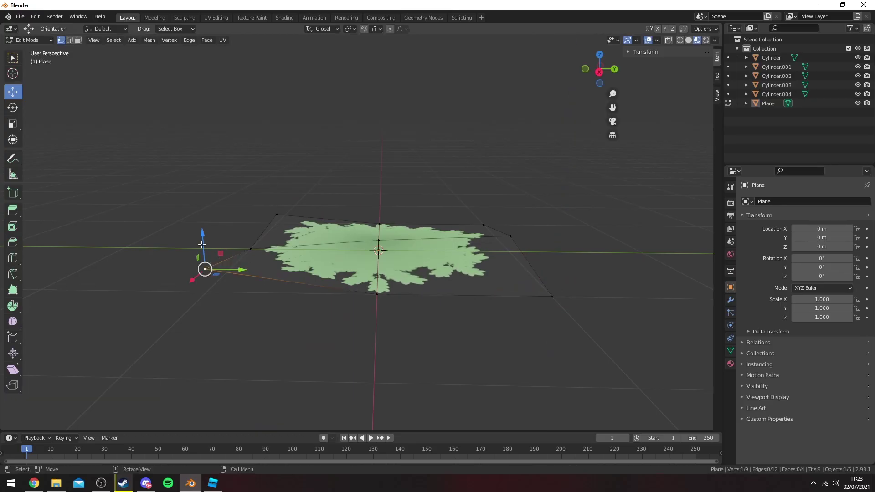
{"action": "key", "text": "Tab"}
{"action": "middle_click_drag", "start_coordinate": [202, 245], "coordinate": [420, 166]}
{"action": "scroll", "coordinate": [405, 202], "scroll_direction": "down", "scroll_amount": 5}
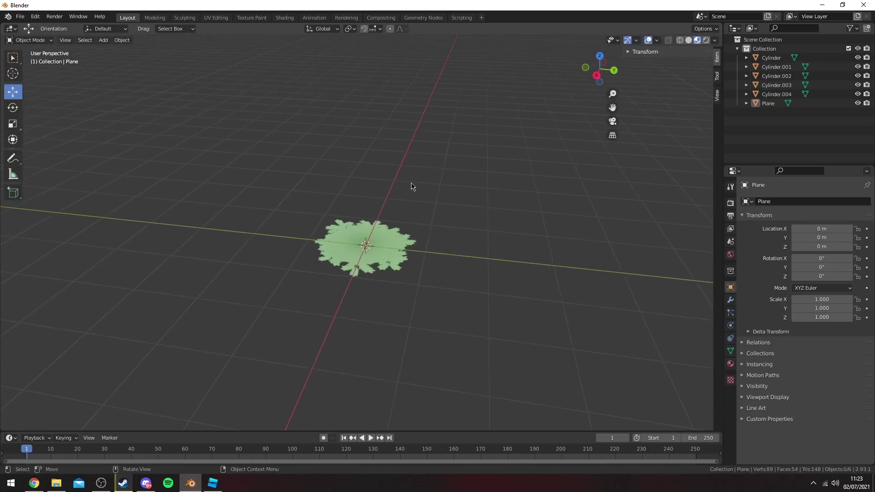
{"action": "scroll", "coordinate": [390, 201], "scroll_direction": "down", "scroll_amount": 2}
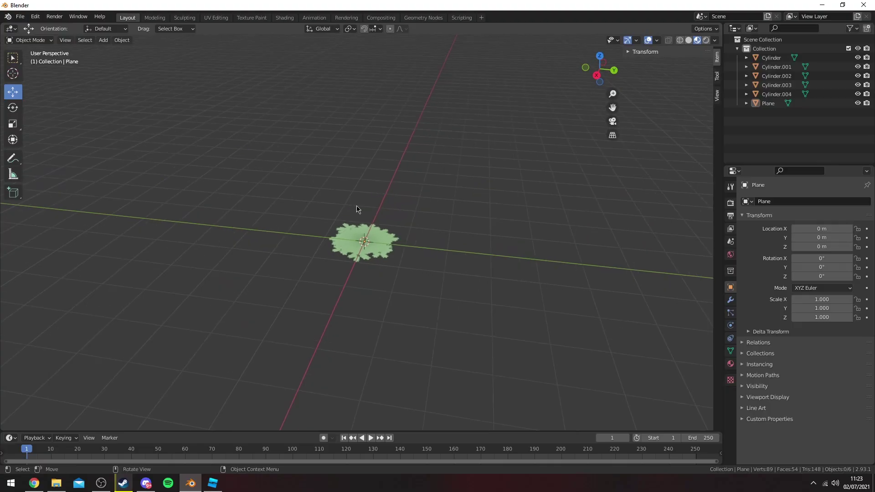
Step: Switch to Roblox Studio and examine the leaf canopy of the finished stylized tree from several distances
{"action": "left_click", "coordinate": [212, 483]}
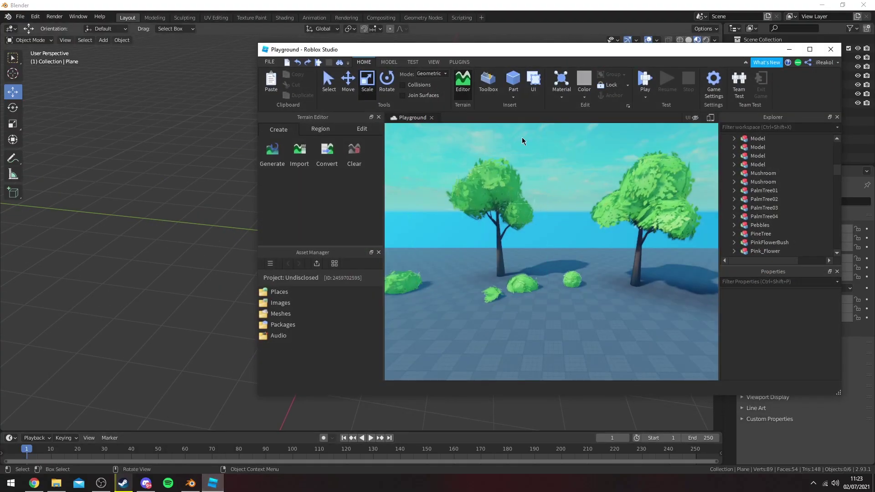
{"action": "left_click_drag", "start_coordinate": [495, 50], "coordinate": [465, 1]}
{"action": "scroll", "coordinate": [395, 234], "scroll_direction": "up", "scroll_amount": 3}
{"action": "right_click_drag", "start_coordinate": [461, 221], "coordinate": [517, 205]}
{"action": "scroll", "coordinate": [517, 204], "scroll_direction": "up", "scroll_amount": 2}
{"action": "scroll", "coordinate": [518, 205], "scroll_direction": "down", "scroll_amount": 2}
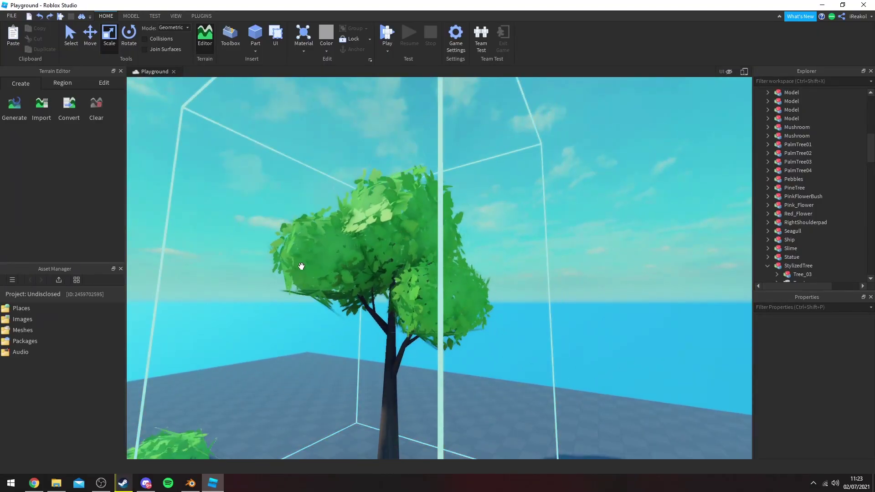
{"action": "right_click_drag", "start_coordinate": [539, 248], "coordinate": [549, 226]}
{"action": "scroll", "coordinate": [549, 226], "scroll_direction": "down", "scroll_amount": 3}
{"action": "scroll", "coordinate": [342, 387], "scroll_direction": "up", "scroll_amount": 1}
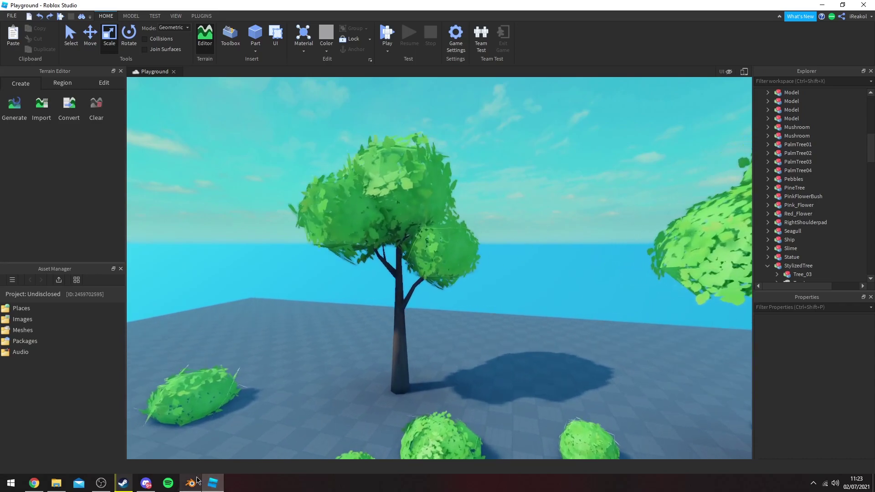
Step: Switch back to Blender, move the leaf plane 5 m along Y and deselect it
{"action": "left_click", "coordinate": [197, 481]}
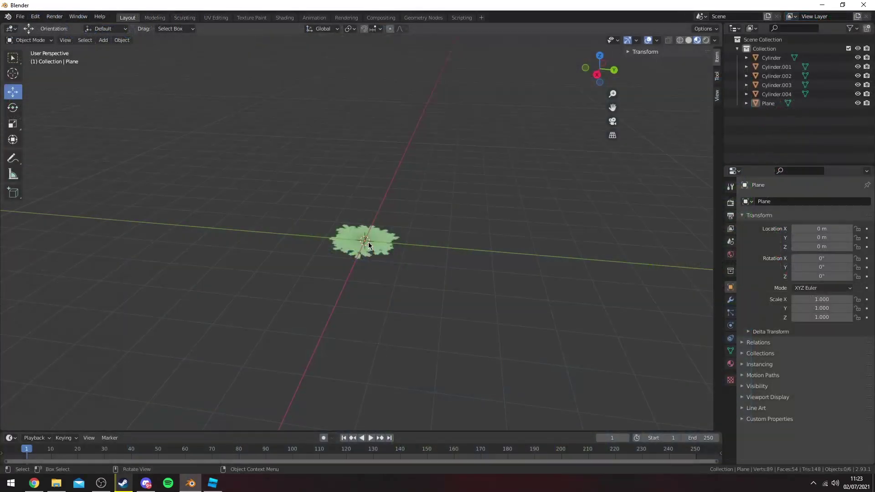
{"action": "left_click", "coordinate": [368, 242]}
{"action": "middle_click_drag", "start_coordinate": [370, 242], "coordinate": [398, 244]}
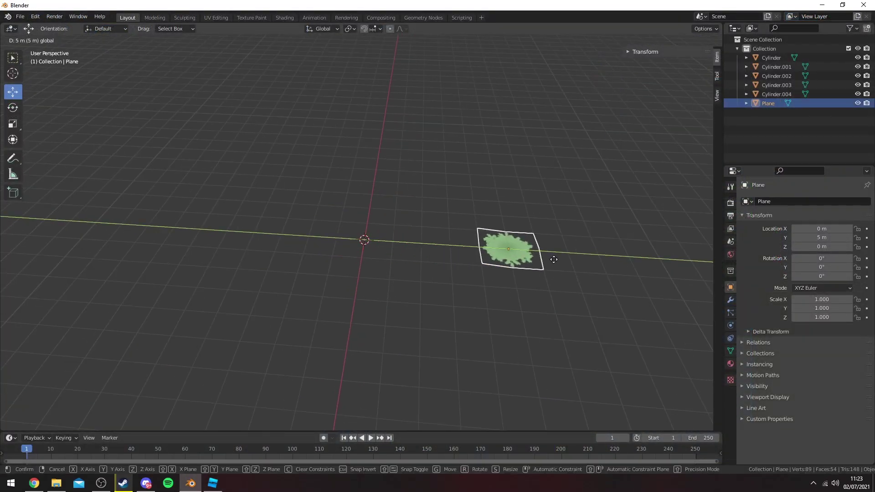
{"action": "left_click", "coordinate": [554, 259]}
{"action": "left_click", "coordinate": [359, 196]}
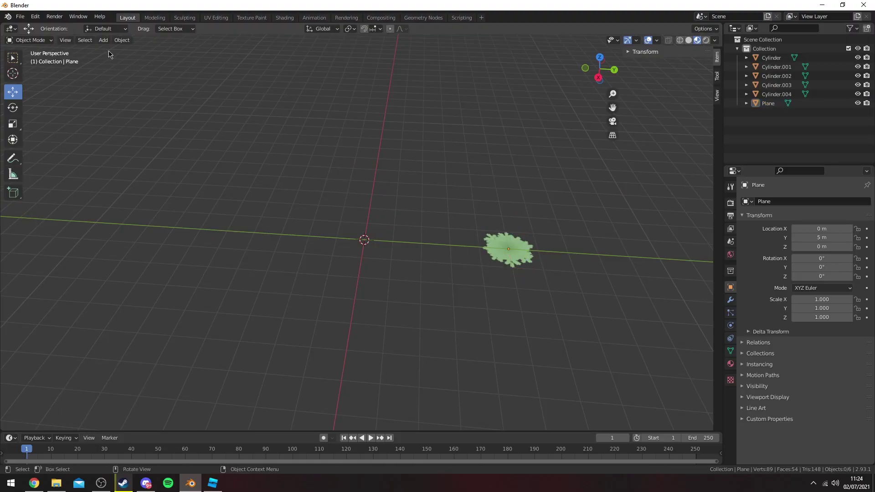
Step: Add a UV sphere at the world origin and raise it along Z until it rests on the ground
{"action": "left_click", "coordinate": [103, 40]}
{"action": "mouse_move", "coordinate": [114, 52]}
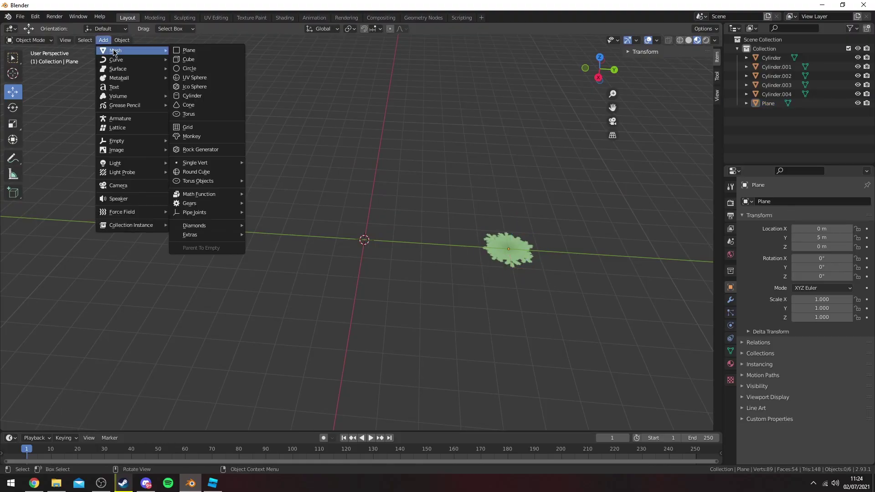
{"action": "left_click", "coordinate": [190, 79]}
{"action": "middle_click_drag", "start_coordinate": [265, 132], "coordinate": [472, 159]}
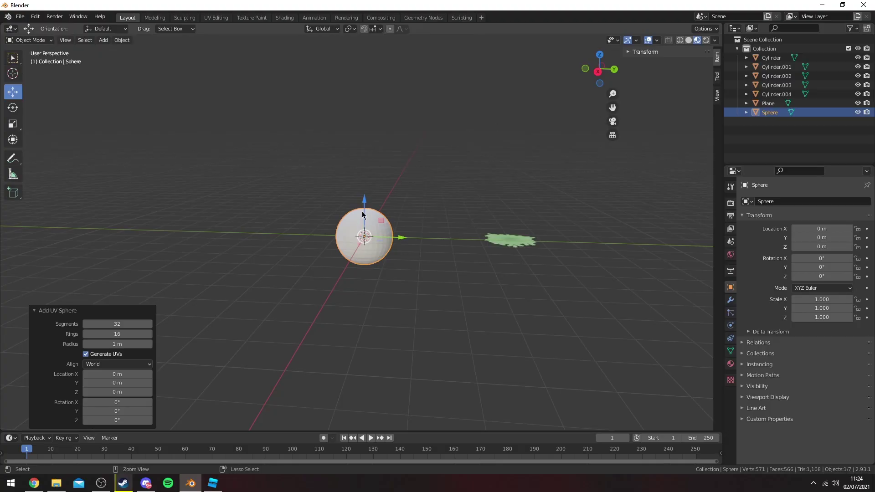
{"action": "left_click_drag", "start_coordinate": [362, 211], "coordinate": [362, 184]}
Step: Move the leaf plane -3 m along Y towards the sphere and rotate it 90° around X
{"action": "left_click", "coordinate": [513, 238]}
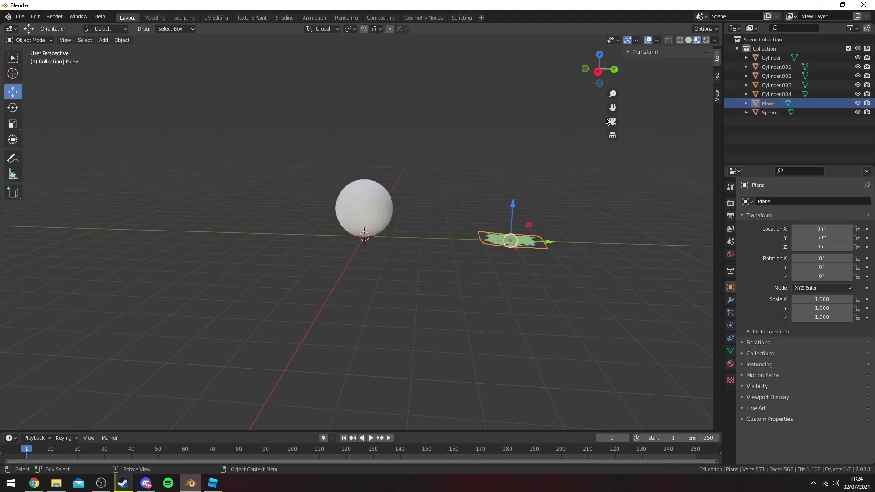
{"action": "left_click", "coordinate": [597, 76]}
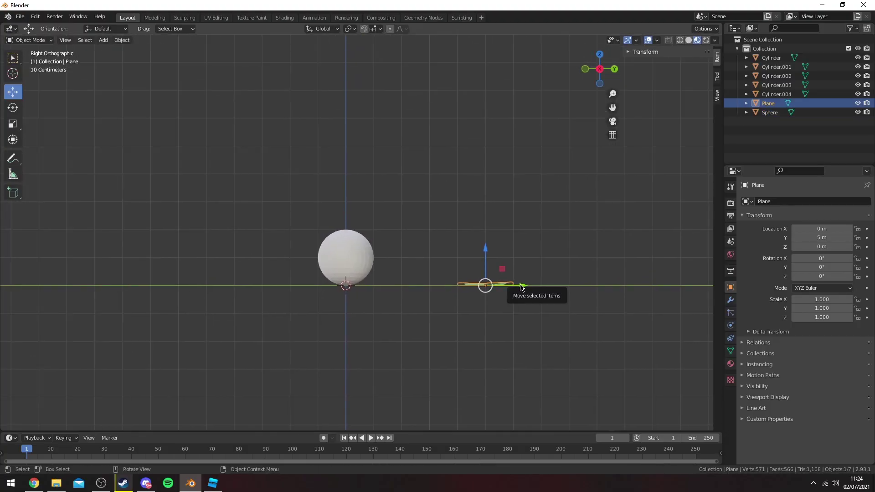
{"action": "left_click_drag", "start_coordinate": [517, 283], "coordinate": [434, 283]}
{"action": "key", "text": "r"}
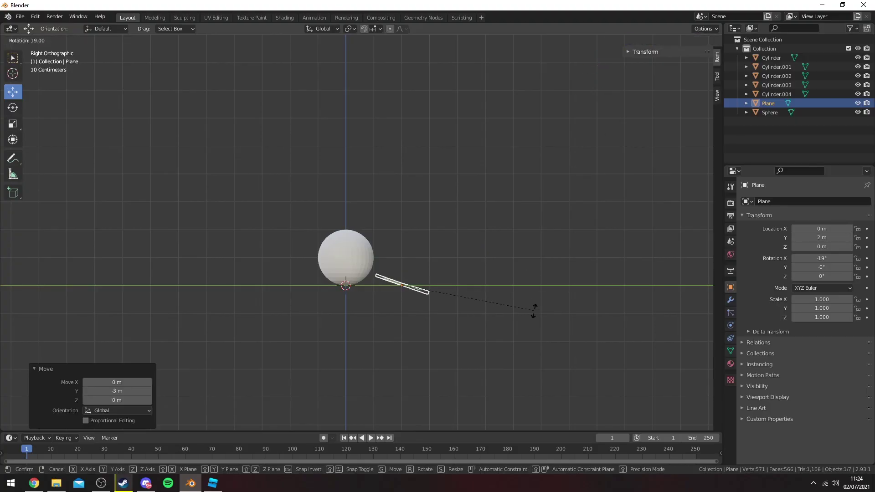
{"action": "key", "text": "x"}
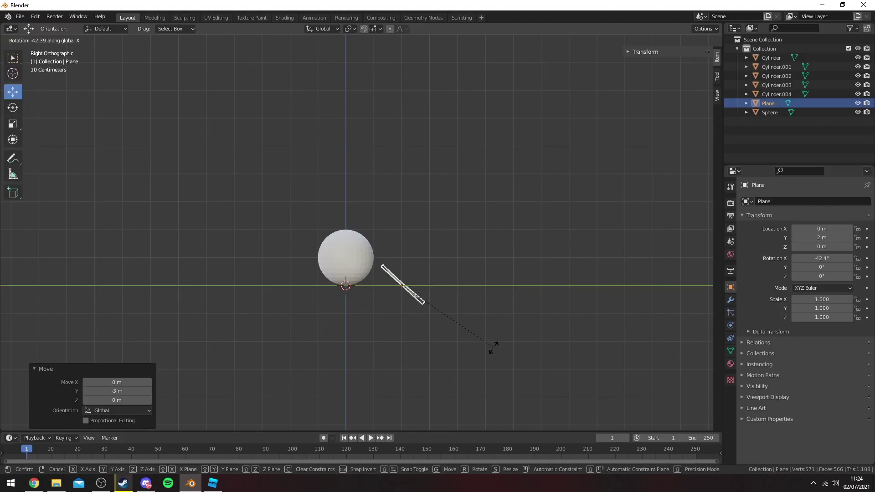
{"action": "type", "text": "90"}
{"action": "key", "text": "Return"}
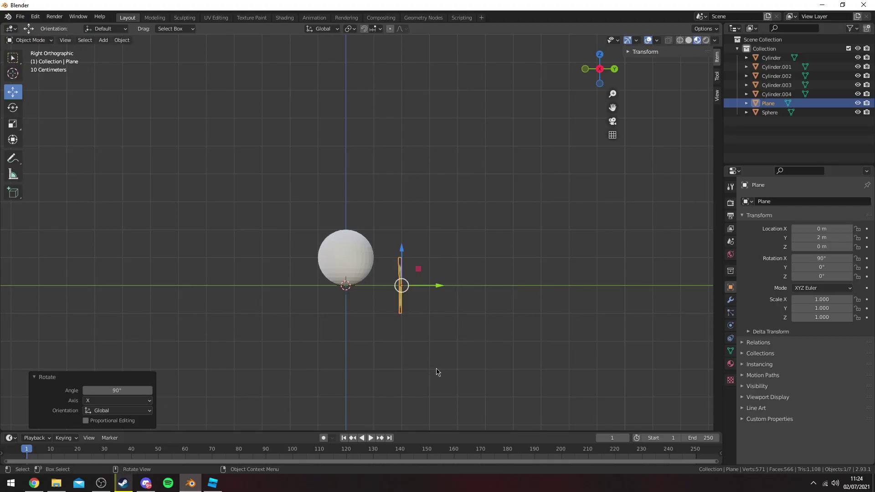
Step: Rotate the upright leaf plane 180° around the Z axis
{"action": "middle_click_drag", "start_coordinate": [481, 323], "coordinate": [573, 94]}
{"action": "type", "text": "rz1"}
{"action": "type", "text": "80"}
{"action": "key", "text": "Return"}
Step: Raise the leaf plane 1 m along Z and move it -1 m along Y against the side of the sphere
{"action": "left_click", "coordinate": [592, 70]}
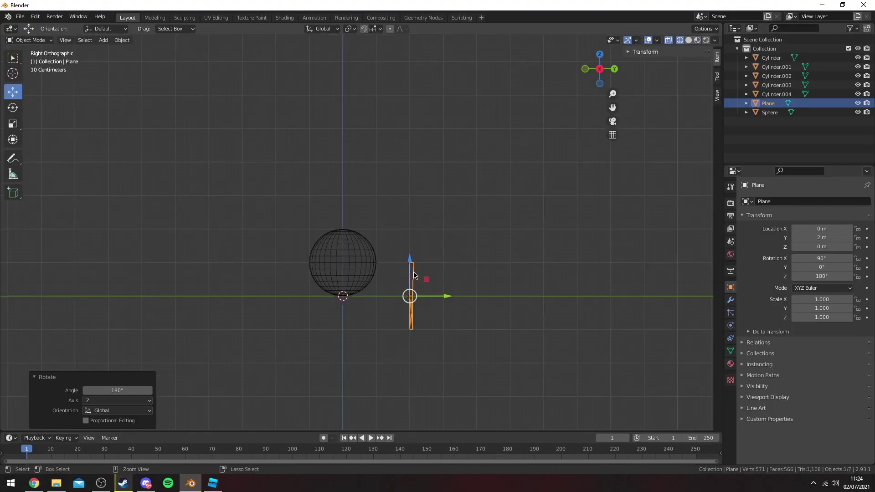
{"action": "key", "text": "g"}
{"action": "key", "text": "z"}
{"action": "left_click", "coordinate": [414, 234]}
{"action": "key", "text": "g"}
{"action": "key", "text": "y"}
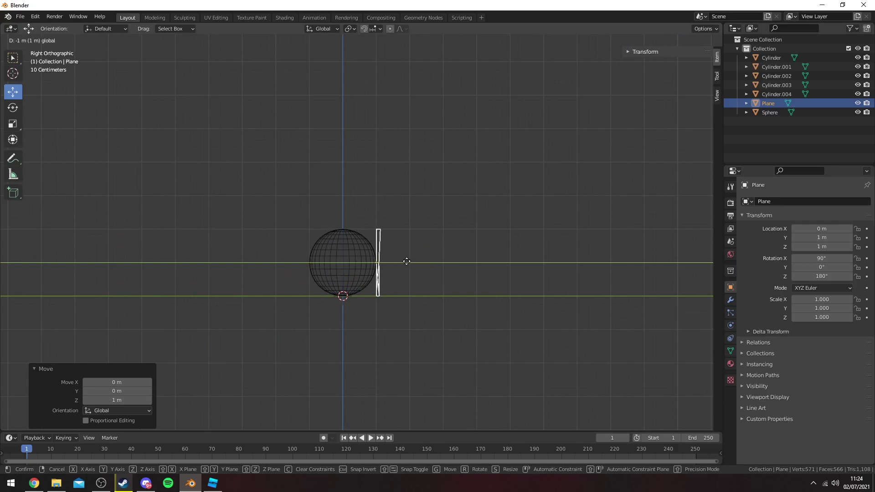
{"action": "left_click", "coordinate": [407, 261]}
Step: Rotate the leaf plane another 180° around Z and shift it along Y to about 1.19 m, just outside the sphere
{"action": "middle_click_drag", "start_coordinate": [406, 261], "coordinate": [447, 272]}
{"action": "type", "text": "rz180"}
{"action": "key", "text": "Return"}
{"action": "key", "text": "g"}
{"action": "key", "text": "y"}
{"action": "left_click", "coordinate": [433, 273]}
{"action": "key", "text": "shift+d"}
{"action": "right_click", "coordinate": [444, 255]}
{"action": "middle_click_drag", "start_coordinate": [436, 226], "coordinate": [416, 224]}
{"action": "key", "text": "Delete"}
Step: Duplicate the leaf plane in place and rotate the copy 180° around Z
{"action": "left_click", "coordinate": [375, 264]}
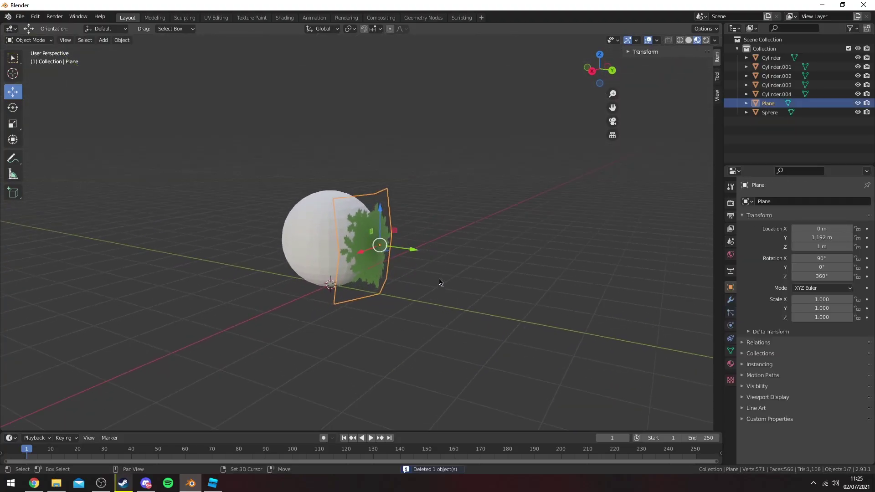
{"action": "key", "text": "shift+d"}
{"action": "key", "text": "Escape"}
{"action": "middle_click_drag", "start_coordinate": [474, 258], "coordinate": [467, 287]}
{"action": "key", "text": "r"}
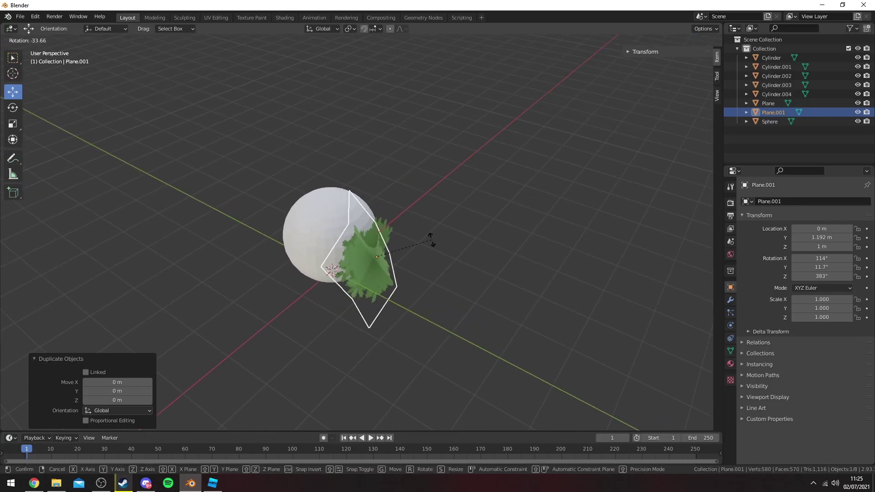
{"action": "key", "text": "z"}
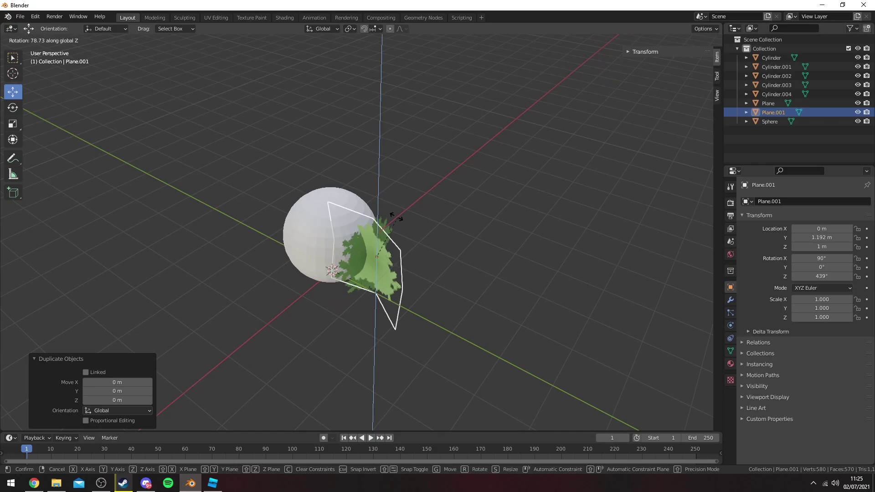
{"action": "type", "text": "1"}
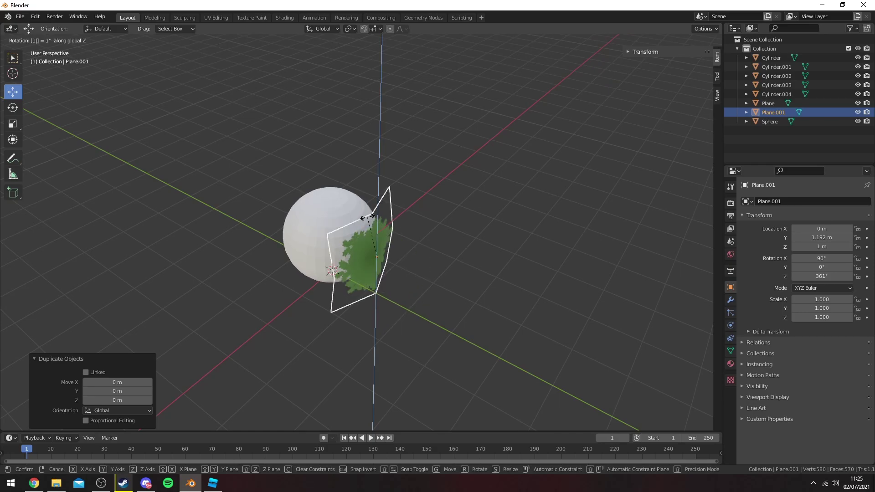
{"action": "type", "text": "80"}
{"action": "key", "text": "Return"}
Step: Move the duplicated leaf plane along Y to the opposite side of the sphere, at about -1.16 m
{"action": "middle_click_drag", "start_coordinate": [367, 218], "coordinate": [420, 253]}
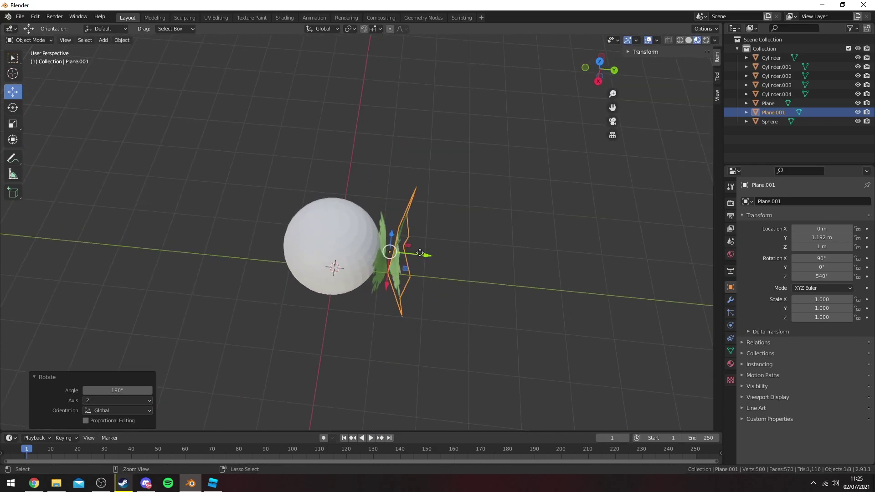
{"action": "left_click_drag", "start_coordinate": [420, 253], "coordinate": [305, 254]}
{"action": "middle_click_drag", "start_coordinate": [305, 254], "coordinate": [350, 188]}
{"action": "left_click_drag", "start_coordinate": [315, 247], "coordinate": [318, 246]}
{"action": "middle_click_drag", "start_coordinate": [401, 235], "coordinate": [441, 271]}
Step: Duplicate the two opposite leaf planes in place and rotate the copies 90° around Z
{"action": "left_click", "coordinate": [356, 246], "text": "shift"}
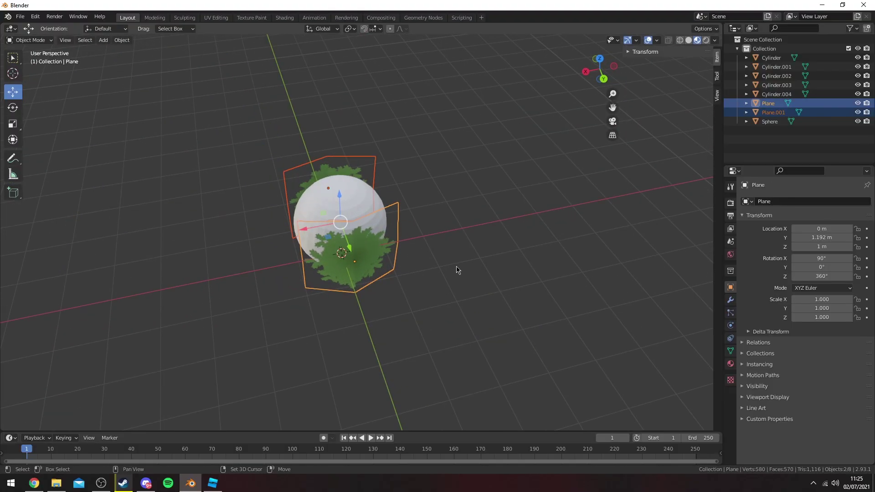
{"action": "key", "text": "shift+d"}
{"action": "key", "text": "Escape"}
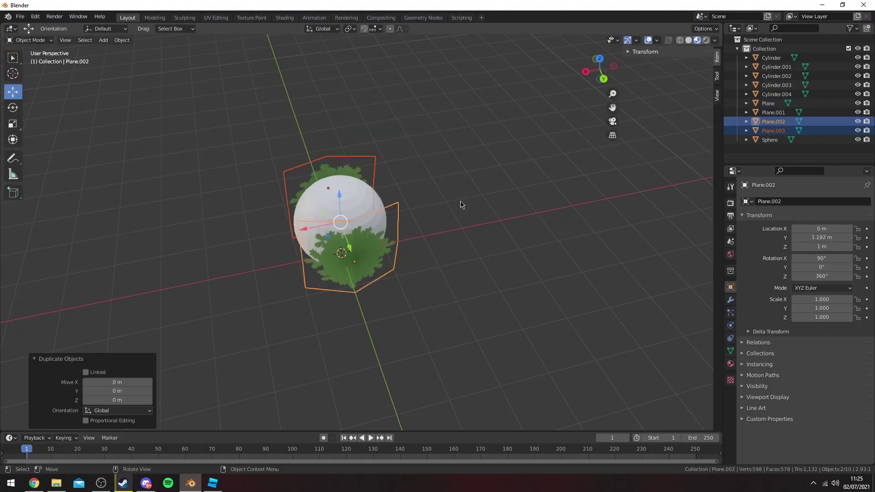
{"action": "mouse_move", "coordinate": [439, 232]}
{"action": "middle_mouse_down"}
{"action": "mouse_move", "coordinate": [484, 200]}
{"action": "mouse_move", "coordinate": [445, 237]}
{"action": "middle_mouse_up"}
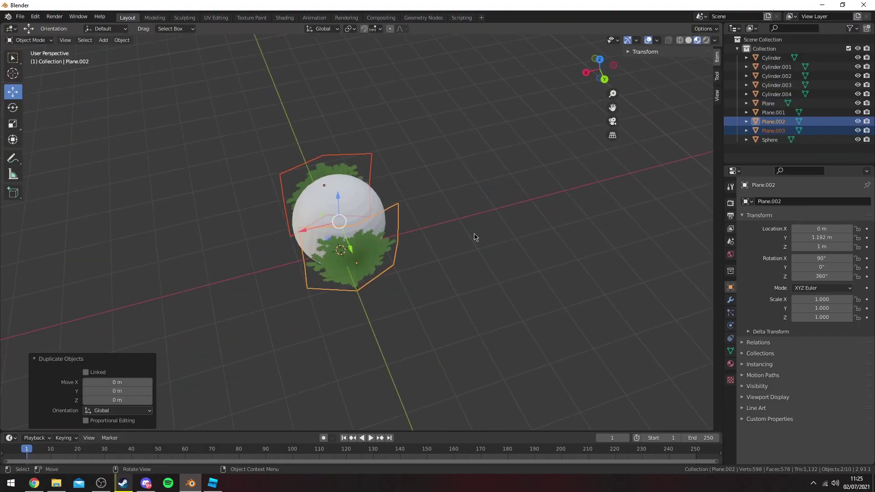
{"action": "key", "text": "r"}
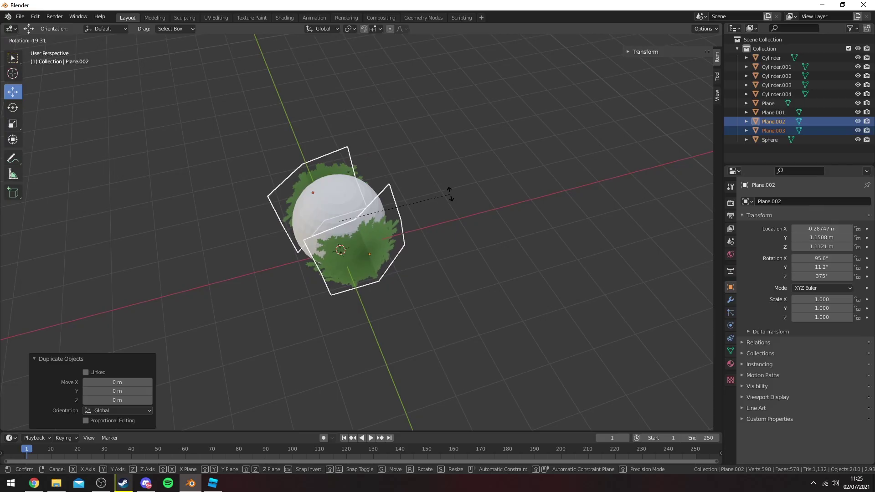
{"action": "key", "text": "z"}
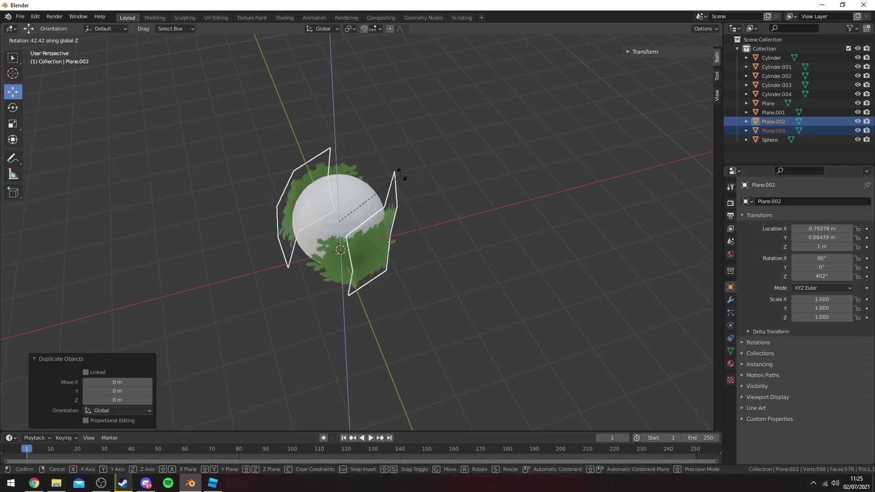
{"action": "type", "text": "90"}
{"action": "key", "text": "Return"}
Step: Select all four leaf planes around the sphere and duplicate them in place
{"action": "middle_click_drag", "start_coordinate": [422, 178], "coordinate": [442, 174]}
{"action": "left_click", "coordinate": [366, 258], "text": "shift"}
{"action": "key", "text": "shift+d"}
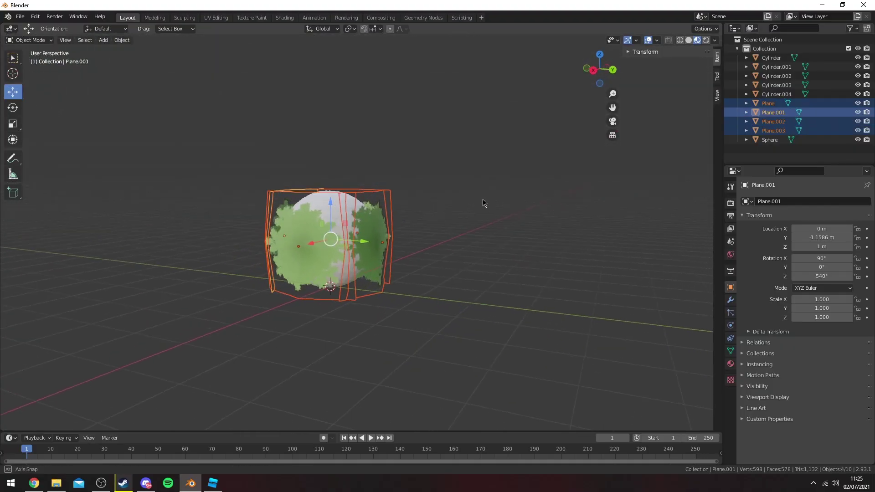
{"action": "right_click", "coordinate": [458, 165]}
{"action": "key", "text": "r"}
{"action": "key", "text": "x"}
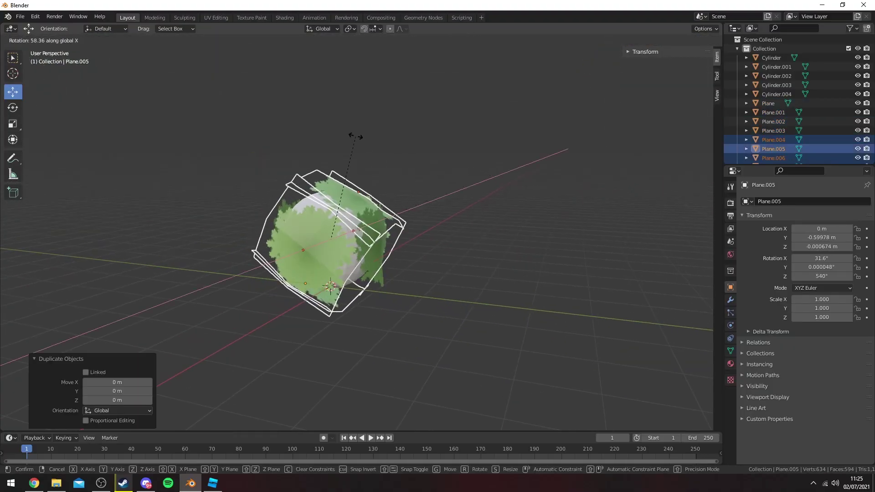
{"action": "right_click", "coordinate": [360, 137]}
Step: Rotate the four duplicated leaf planes about -40° around Z and about 36° around X
{"action": "key", "text": "r"}
{"action": "key", "text": "z"}
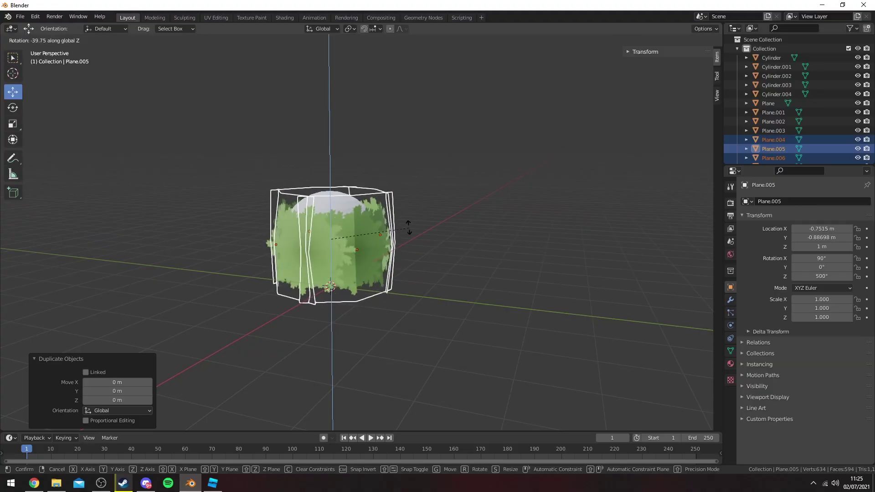
{"action": "left_click", "coordinate": [423, 233]}
{"action": "key", "text": "r"}
{"action": "key", "text": "x"}
{"action": "left_click", "coordinate": [430, 176]}
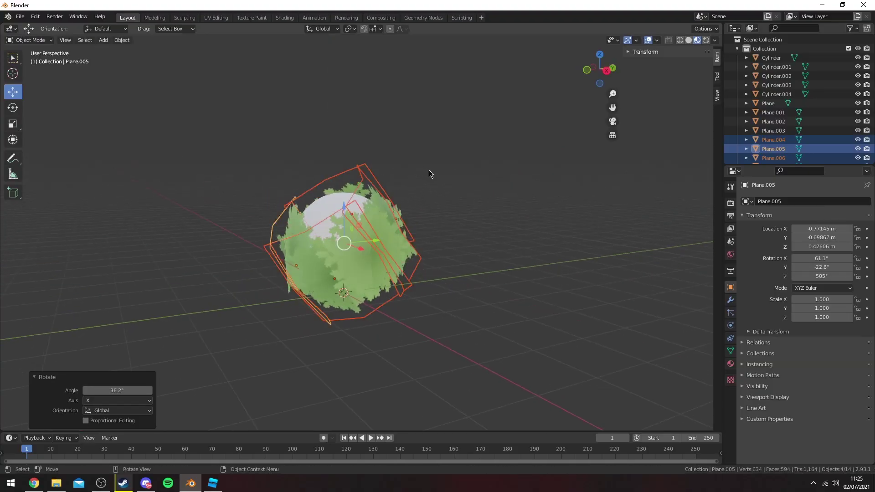
Step: Duplicate the four tilted leaf planes in place and rotate the copies about -83° around X
{"action": "key", "text": "shift+d"}
{"action": "right_click", "coordinate": [402, 159]}
{"action": "key", "text": "r"}
{"action": "key", "text": "x"}
{"action": "left_click", "coordinate": [399, 290]}
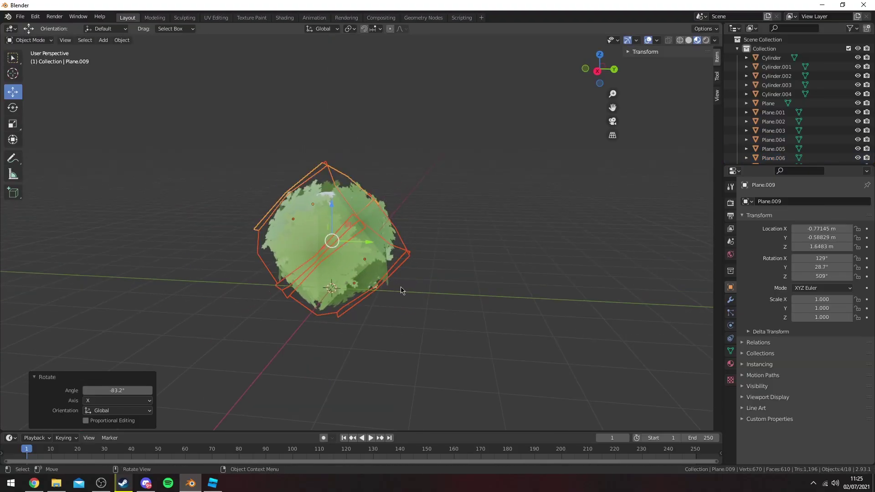
Step: Duplicate the latest four leaf planes in place and rotate this set around X to cover more of the sphere
{"action": "key", "text": "shift+d"}
{"action": "right_click", "coordinate": [413, 232]}
{"action": "key", "text": "r"}
{"action": "key", "text": "x"}
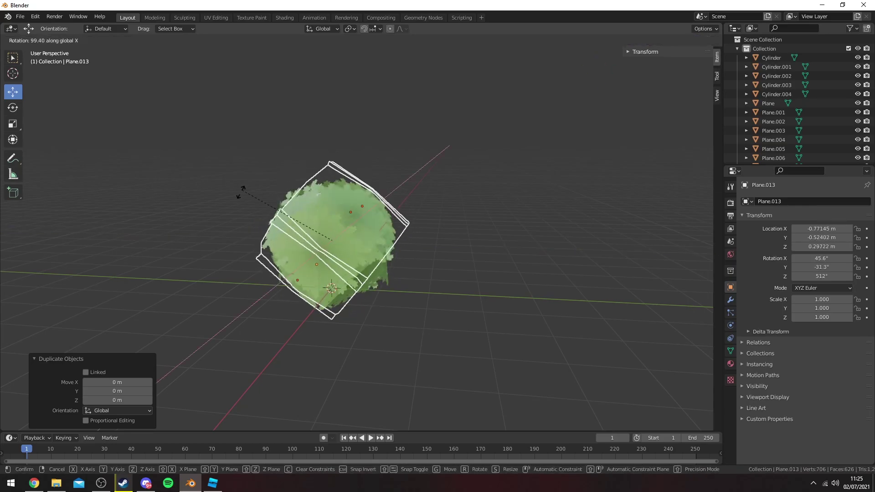
{"action": "left_click", "coordinate": [388, 191]}
Step: Duplicate a single leaf plane, place the copy over the exposed top of the sphere, and rotate it about -44° around Y
{"action": "middle_click_drag", "start_coordinate": [388, 191], "coordinate": [533, 212]}
{"action": "left_click", "coordinate": [452, 204]}
{"action": "left_click", "coordinate": [377, 226]}
{"action": "key", "text": "shift+d"}
{"action": "left_click", "coordinate": [442, 234]}
{"action": "key", "text": "r"}
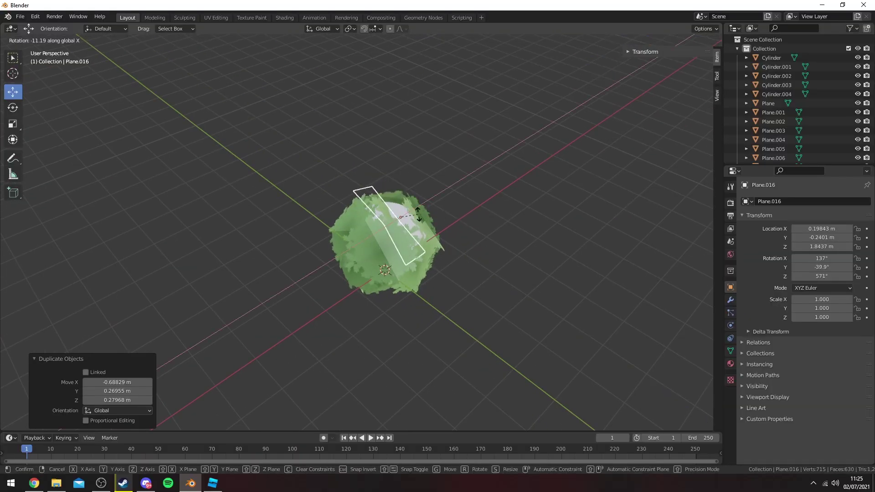
{"action": "key", "text": "y"}
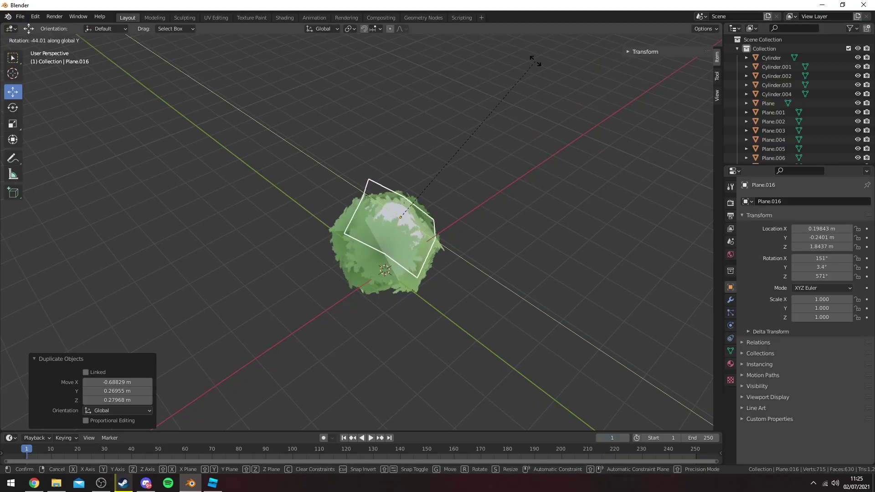
{"action": "left_click", "coordinate": [536, 60]}
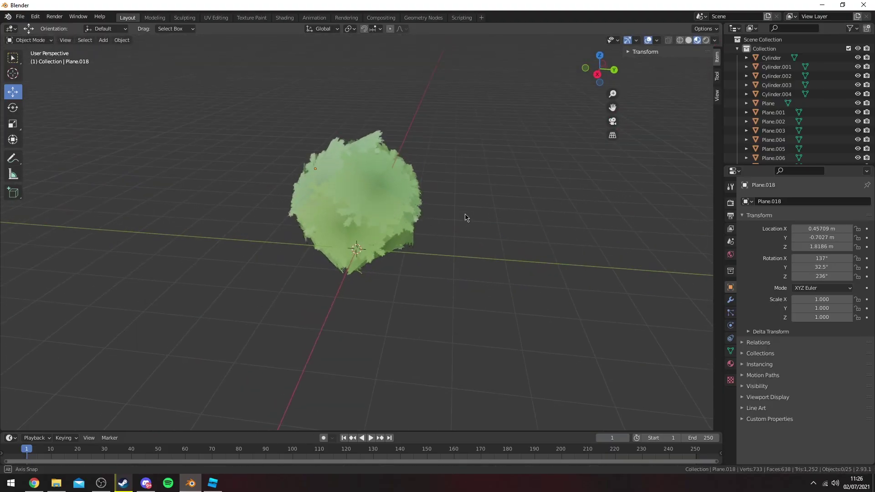
Step: Select the UV sphere through the gap in the leaves and delete it
{"action": "middle_click_drag", "start_coordinate": [451, 226], "coordinate": [387, 245]}
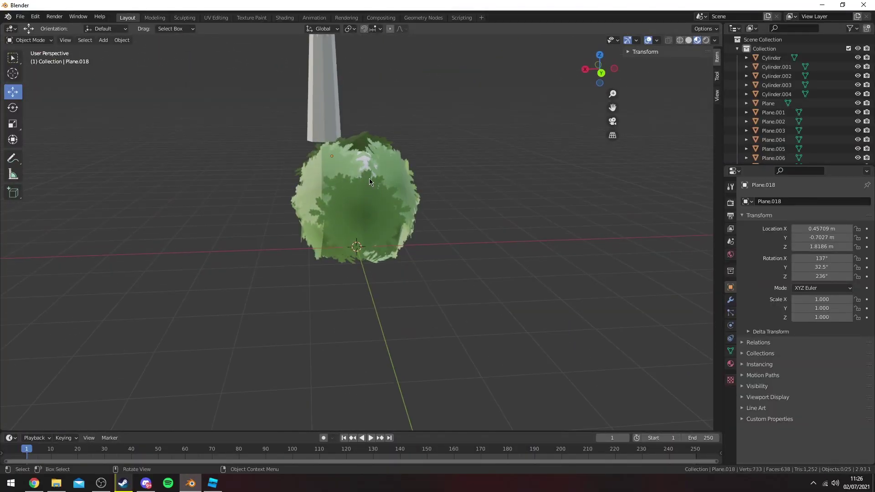
{"action": "mouse_move", "coordinate": [369, 179]}
{"action": "middle_mouse_down"}
{"action": "mouse_move", "coordinate": [396, 187]}
{"action": "mouse_move", "coordinate": [367, 196]}
{"action": "middle_mouse_up"}
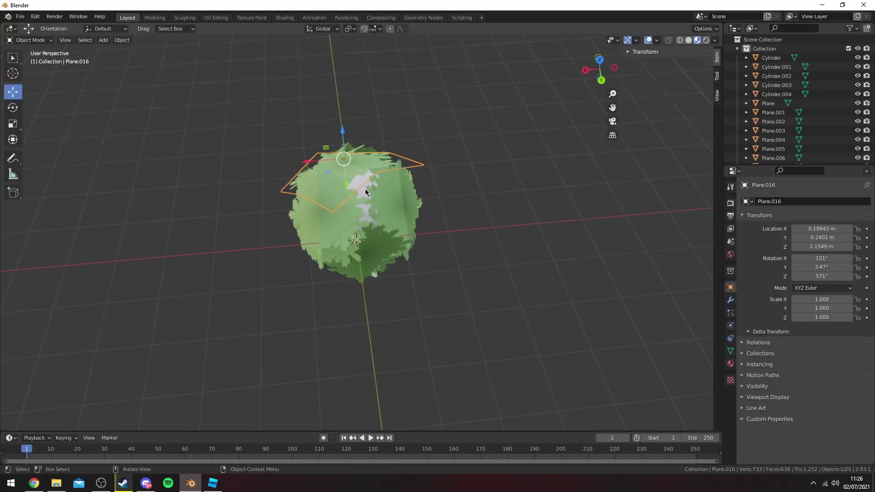
{"action": "left_click", "coordinate": [365, 191]}
{"action": "left_click", "coordinate": [365, 196]}
{"action": "left_click", "coordinate": [363, 179]}
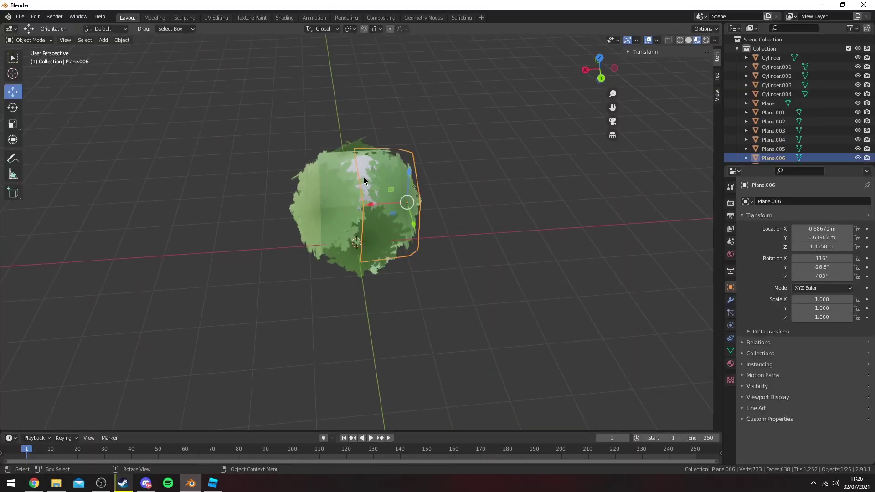
{"action": "left_click", "coordinate": [364, 181]}
{"action": "left_click", "coordinate": [364, 180]}
{"action": "left_click", "coordinate": [364, 180]}
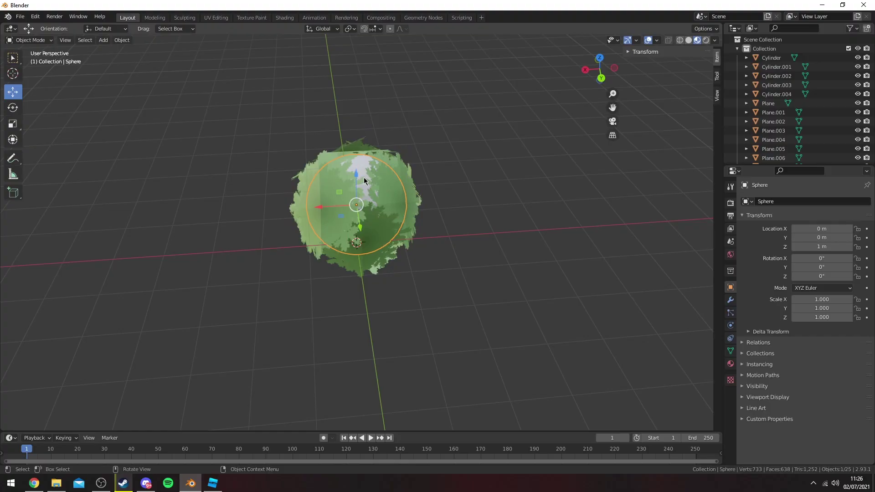
{"action": "middle_click_drag", "start_coordinate": [446, 190], "coordinate": [456, 190]}
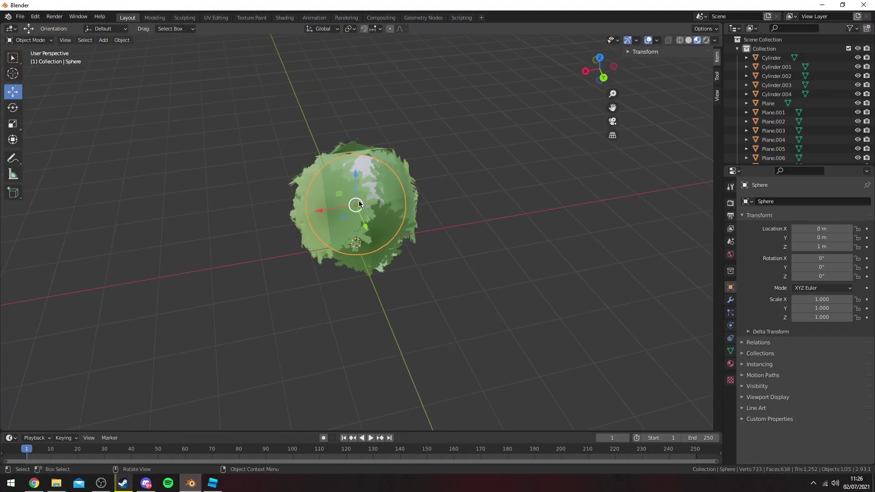
{"action": "key", "text": "Delete"}
Step: Select all the leaf planes of the ball and join them into one object
{"action": "middle_click_drag", "start_coordinate": [380, 198], "coordinate": [448, 133]}
{"action": "left_click_drag", "start_coordinate": [446, 130], "coordinate": [271, 276]}
{"action": "middle_click_drag", "start_coordinate": [391, 204], "coordinate": [439, 188]}
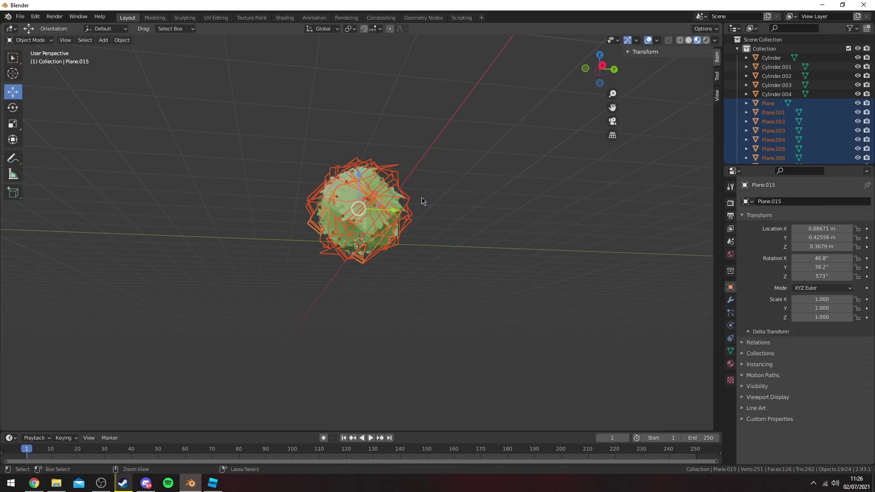
{"action": "key", "text": "ctrl+j"}
Step: Scale the joined leaf ball up uniformly by about 2.03
{"action": "middle_click_drag", "start_coordinate": [422, 197], "coordinate": [420, 299]}
{"action": "key", "text": "s"}
{"action": "left_click", "coordinate": [475, 284]}
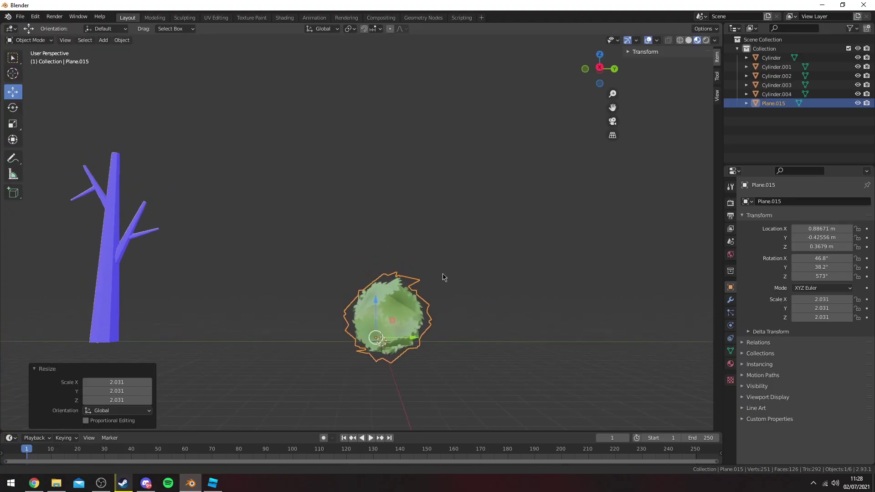
Step: Select the four branches together with the trunk and join them into one object
{"action": "scroll", "coordinate": [319, 270], "scroll_direction": "down", "scroll_amount": 2}
{"action": "left_click", "coordinate": [191, 265]}
{"action": "left_click_drag", "start_coordinate": [255, 150], "coordinate": [172, 266]}
{"action": "left_click", "coordinate": [190, 243], "text": "shift"}
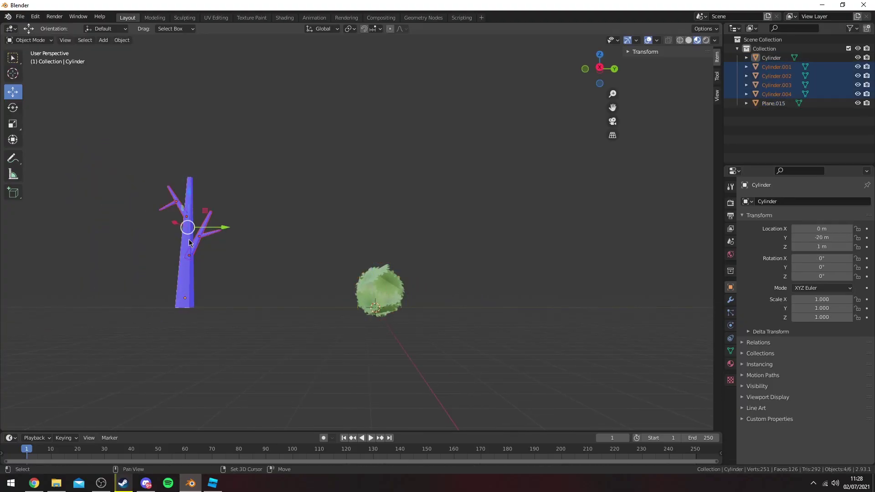
{"action": "left_click", "coordinate": [189, 243], "text": "shift"}
{"action": "key", "text": "ctrl+j"}
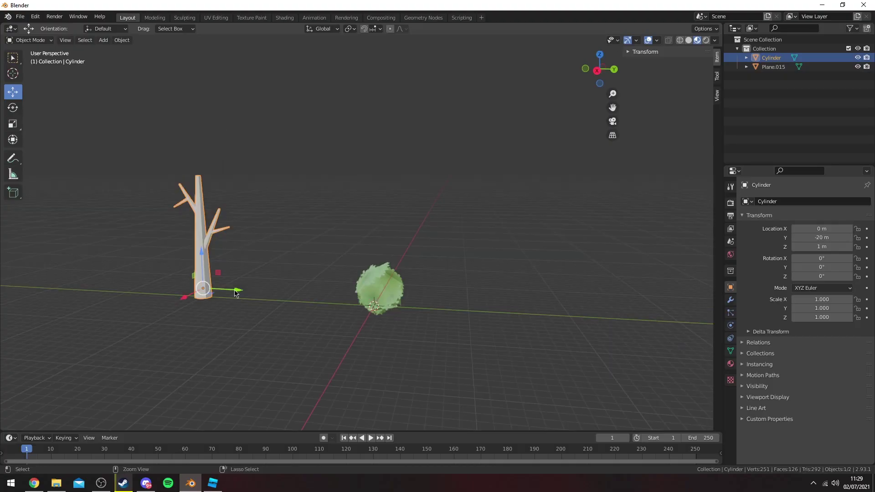
Step: Move the joined trunk along Y to the world origin and raise the leaf ball 13 m on Z to the trunk's tip
{"action": "left_click_drag", "start_coordinate": [235, 289], "coordinate": [405, 320], "text": "ctrl"}
{"action": "left_click", "coordinate": [399, 300]}
{"action": "left_click_drag", "start_coordinate": [369, 287], "coordinate": [368, 166], "text": "ctrl"}
Step: Set the leaf ball's origin to its geometry
{"action": "left_click", "coordinate": [121, 40]}
{"action": "mouse_move", "coordinate": [142, 60]}
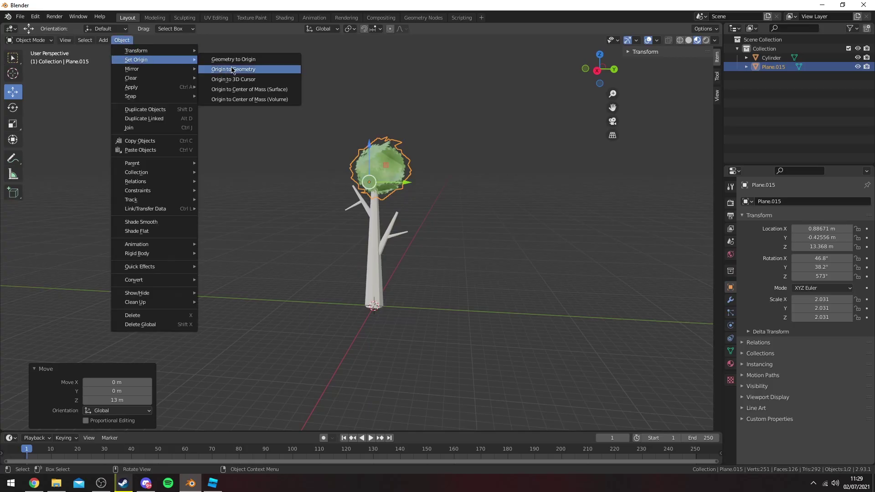
{"action": "left_click", "coordinate": [233, 69]}
Step: Scale the leaf ball up slightly to about 2.089 and rotate it freely around the X axis
{"action": "middle_click_drag", "start_coordinate": [435, 206], "coordinate": [445, 185]}
{"action": "key", "text": "s"}
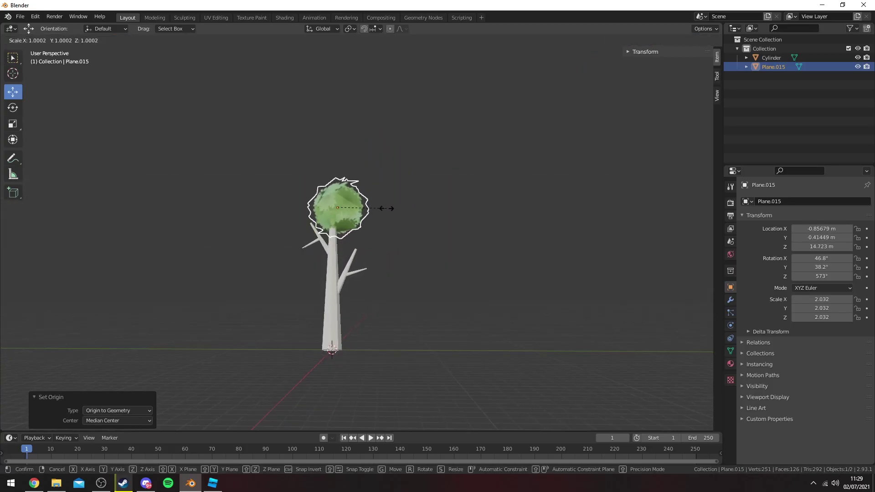
{"action": "left_click", "coordinate": [387, 208]}
{"action": "key", "text": "r"}
{"action": "key", "text": "x"}
{"action": "left_click", "coordinate": [414, 201]}
Step: Duplicate the leaf ball about 3.9 m toward negative Y and 2 m lower, and rotate the copy about -97° around Y
{"action": "key", "text": "shift+d"}
{"action": "left_click", "coordinate": [373, 219]}
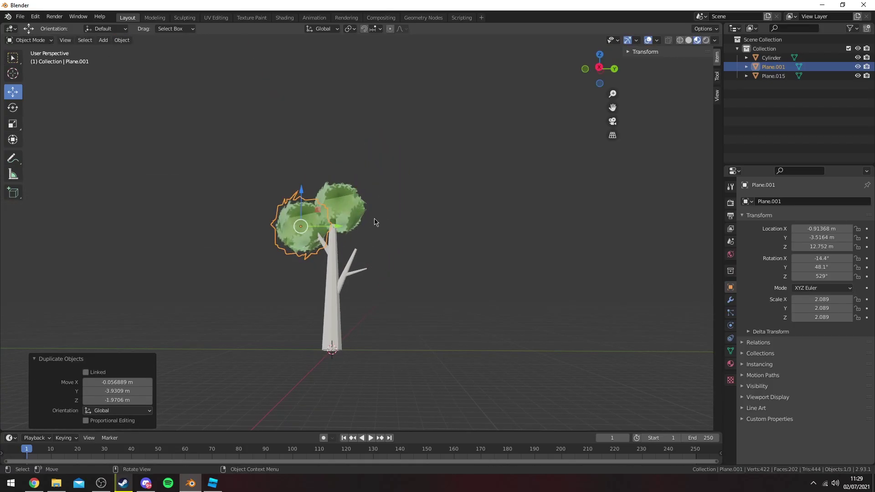
{"action": "key", "text": "r"}
{"action": "key", "text": "y"}
{"action": "left_click", "coordinate": [352, 263]}
Step: Select the trunk and the duplicated leaf ball together and delete them, keeping only the original leaf ball
{"action": "middle_click_drag", "start_coordinate": [352, 263], "coordinate": [360, 214]}
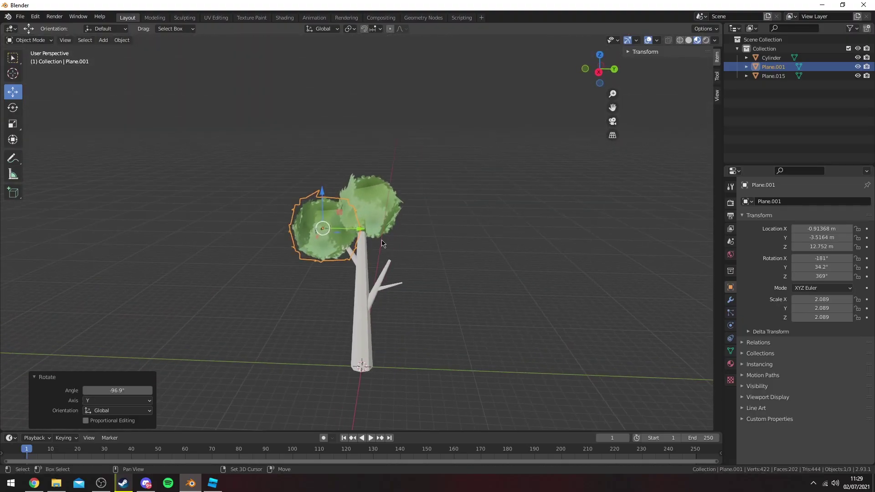
{"action": "scroll", "coordinate": [392, 255], "scroll_direction": "up", "scroll_amount": 1}
{"action": "middle_click_drag", "start_coordinate": [402, 278], "coordinate": [440, 164], "text": "shift"}
{"action": "scroll", "coordinate": [419, 227], "scroll_direction": "up", "scroll_amount": 1}
{"action": "left_click", "coordinate": [392, 126]}
{"action": "scroll", "coordinate": [439, 164], "scroll_direction": "down", "scroll_amount": 3}
{"action": "left_click_drag", "start_coordinate": [434, 218], "coordinate": [314, 338]}
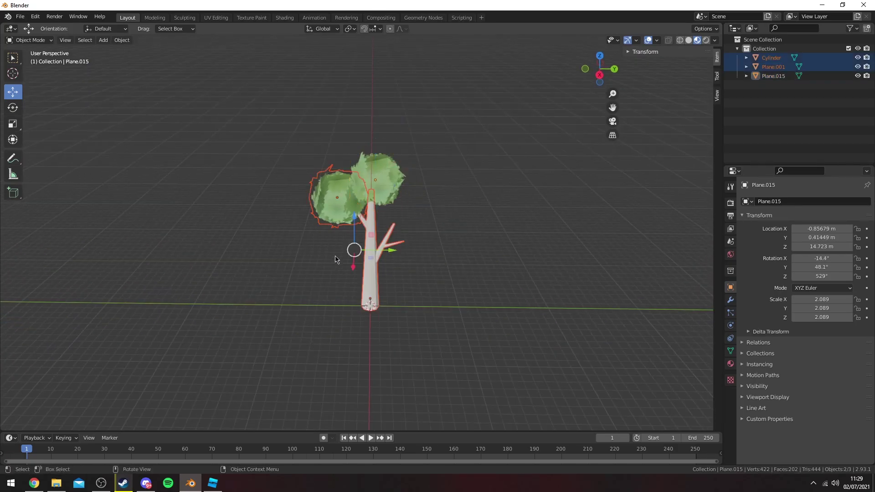
{"action": "key", "text": "Delete"}
Step: Lower the remaining leaf ball 12 m along Z so it sits at ground level
{"action": "key", "text": "a"}
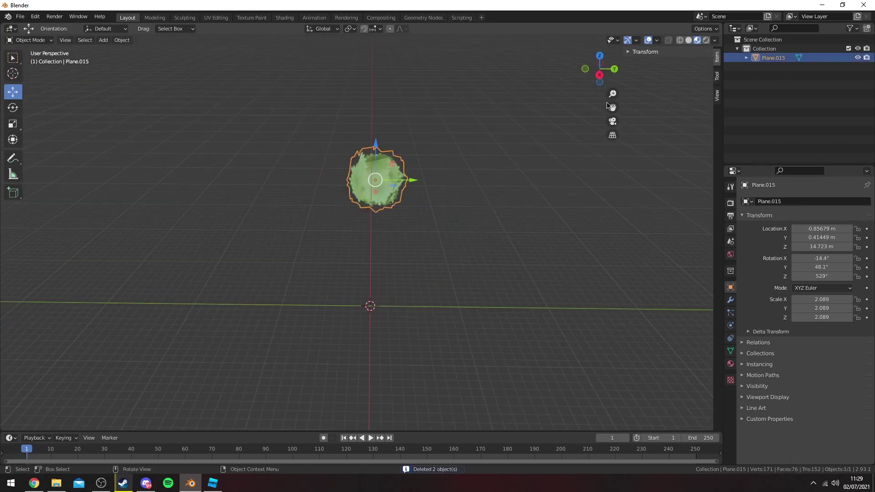
{"action": "left_click", "coordinate": [599, 77]}
{"action": "left_click_drag", "start_coordinate": [373, 158], "coordinate": [376, 273], "text": "ctrl"}
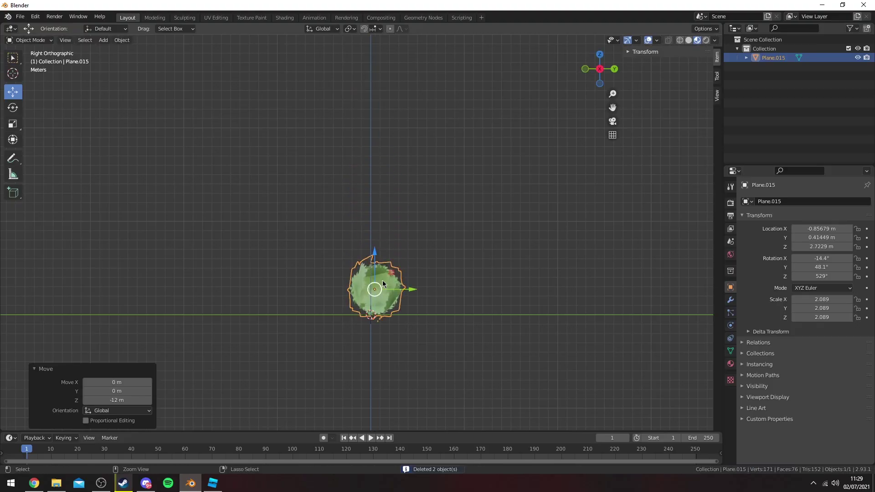
{"action": "left_click", "coordinate": [407, 290]}
{"action": "middle_click_drag", "start_coordinate": [416, 258], "coordinate": [411, 235], "text": "shift"}
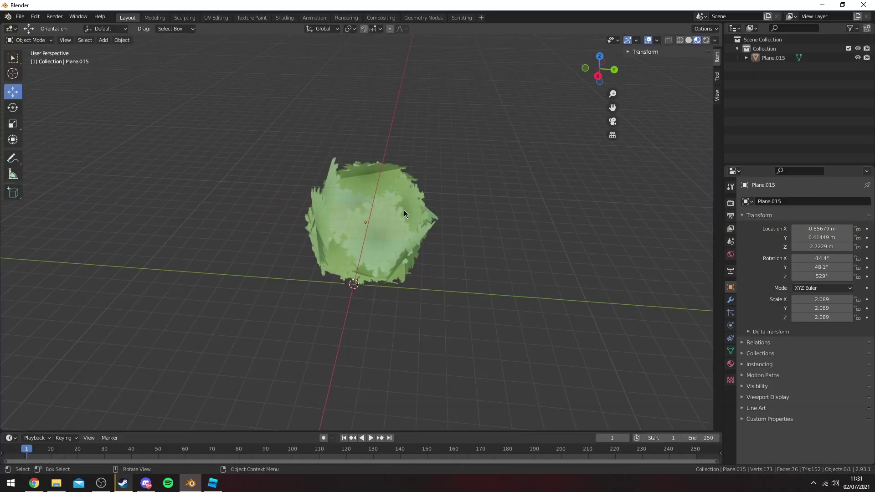
Step: Bring up the export format choices for the finished leaf ball
{"action": "middle_click_drag", "start_coordinate": [404, 210], "coordinate": [353, 199]}
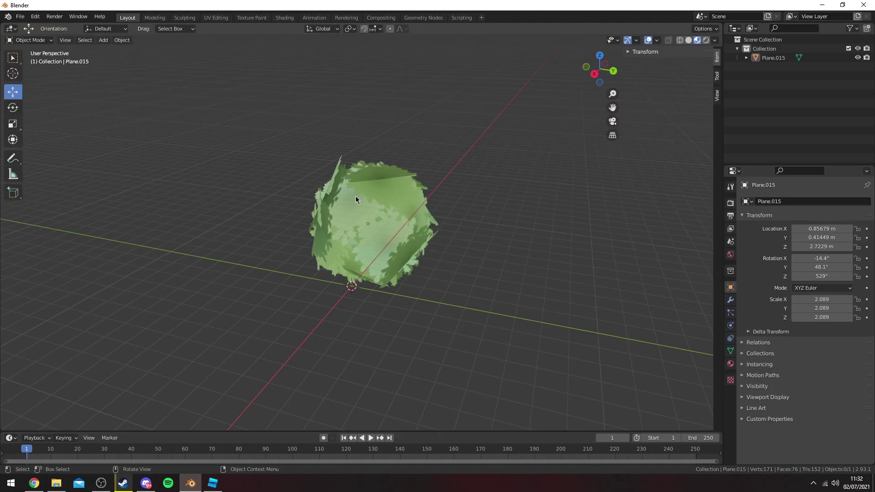
{"action": "middle_click_drag", "start_coordinate": [458, 224], "coordinate": [508, 193]}
{"action": "key", "text": "a"}
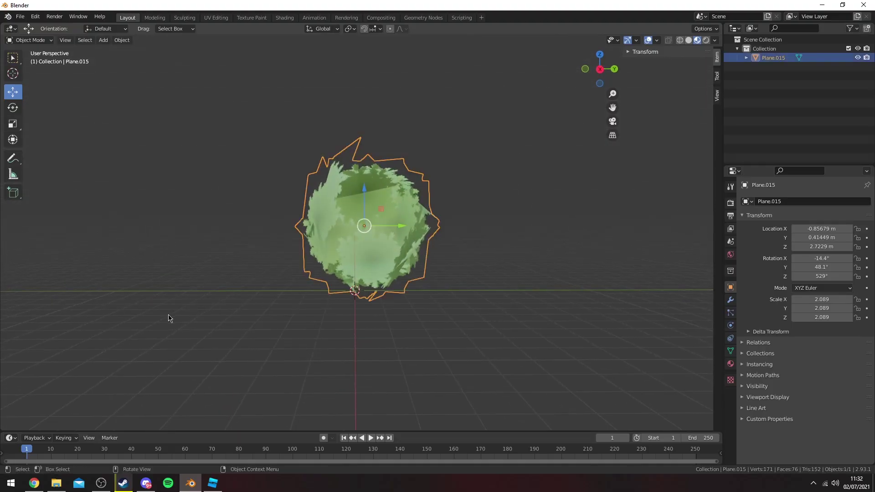
{"action": "middle_click_drag", "start_coordinate": [469, 247], "coordinate": [460, 259]}
{"action": "key", "text": "alt+a"}
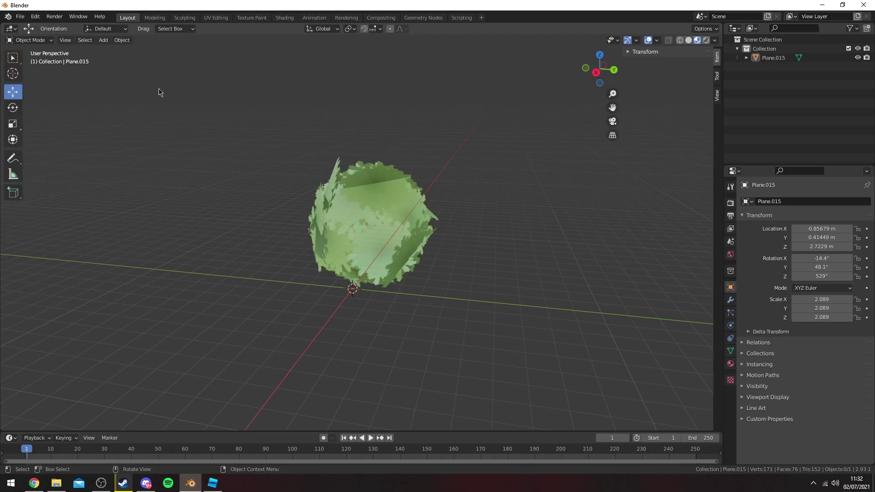
{"action": "left_click", "coordinate": [20, 16]}
{"action": "mouse_move", "coordinate": [47, 149]}
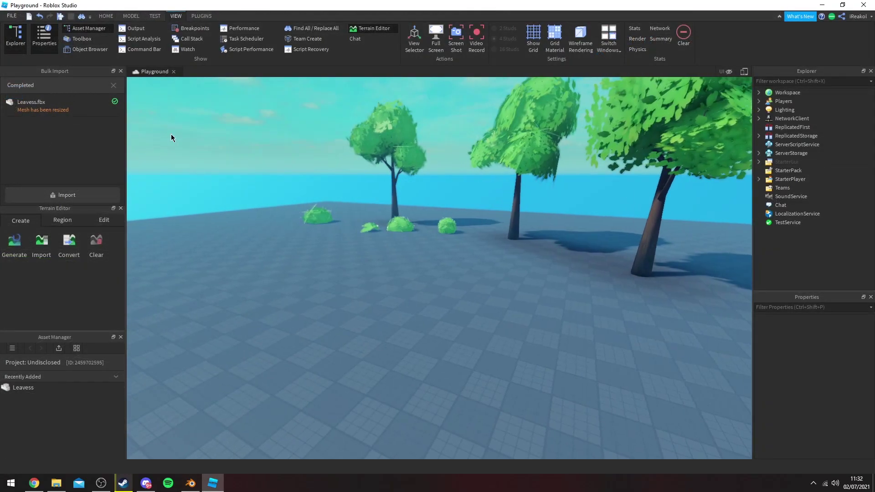
Step: In Roblox Studio, insert the imported Leavess mesh into the Playground place
{"action": "key", "text": "w"}
{"action": "right_click_drag", "start_coordinate": [242, 141], "coordinate": [241, 134]}
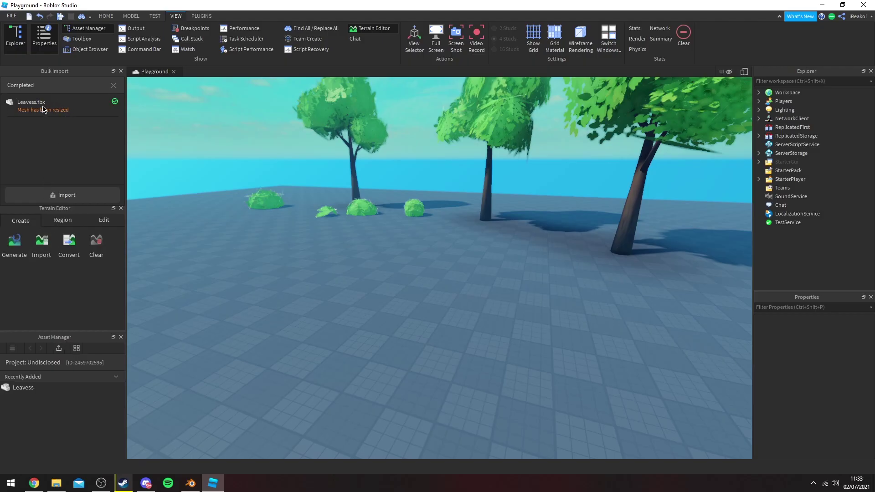
{"action": "double_click", "coordinate": [32, 391]}
Step: Examine the inserted leaf ball mesh and its opaque leaf planes from several sides and distances
{"action": "right_click_drag", "start_coordinate": [230, 318], "coordinate": [419, 333]}
{"action": "key", "text": "a"}
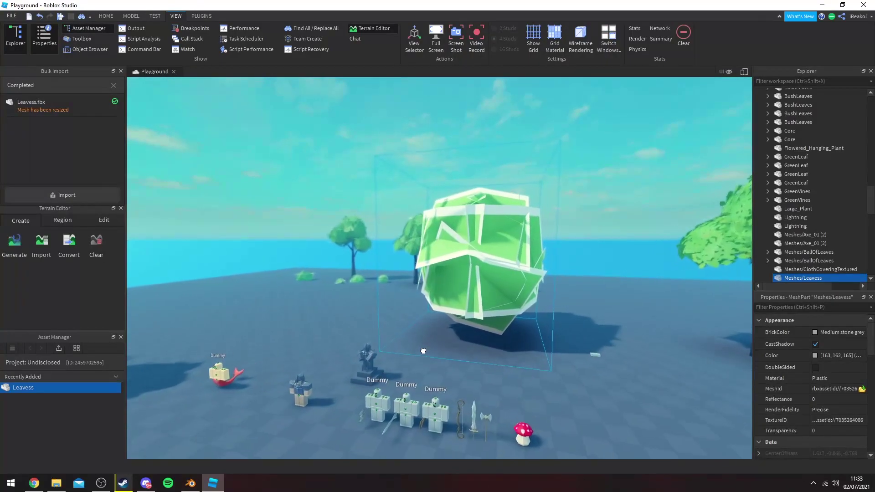
{"action": "key", "text": "w"}
{"action": "left_click_drag", "start_coordinate": [423, 351], "coordinate": [474, 351]}
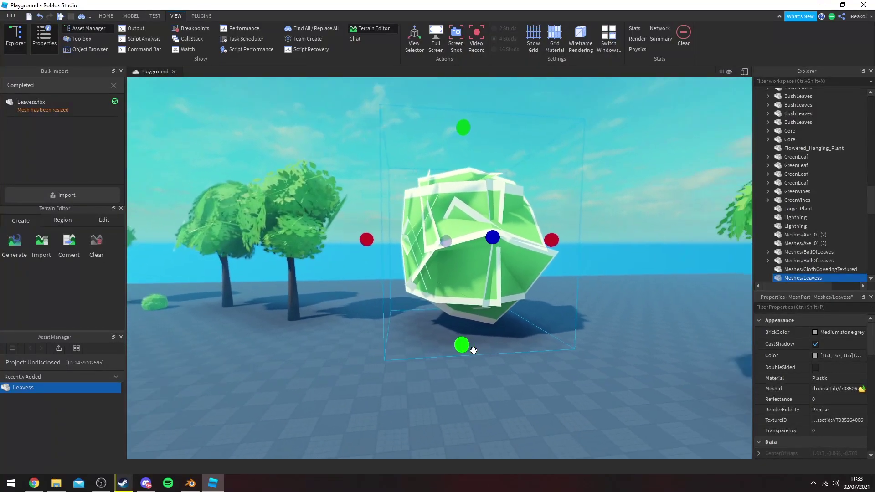
{"action": "key", "text": "a"}
{"action": "right_click_drag", "start_coordinate": [474, 351], "coordinate": [489, 215]}
{"action": "key", "text": "d"}
{"action": "key", "text": "s"}
{"action": "left_click_drag", "start_coordinate": [449, 324], "coordinate": [412, 312]}
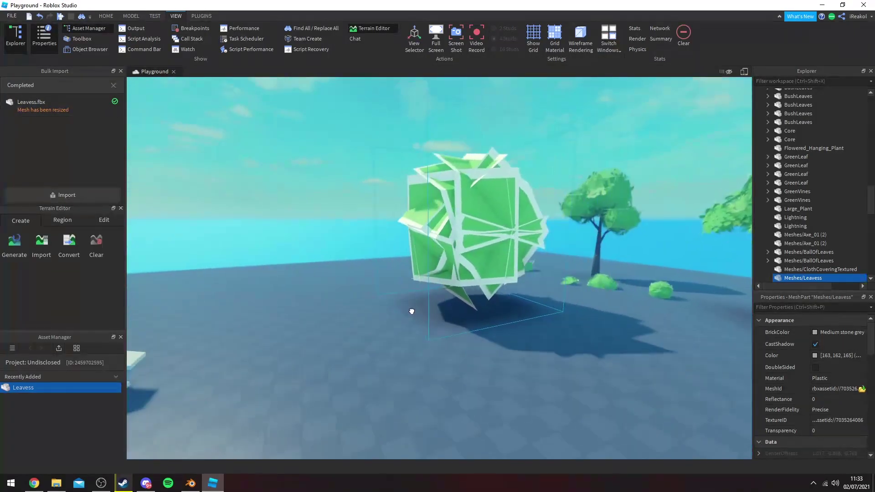
{"action": "right_click_drag", "start_coordinate": [411, 311], "coordinate": [392, 284]}
{"action": "scroll", "coordinate": [553, 189], "scroll_direction": "up", "scroll_amount": 6}
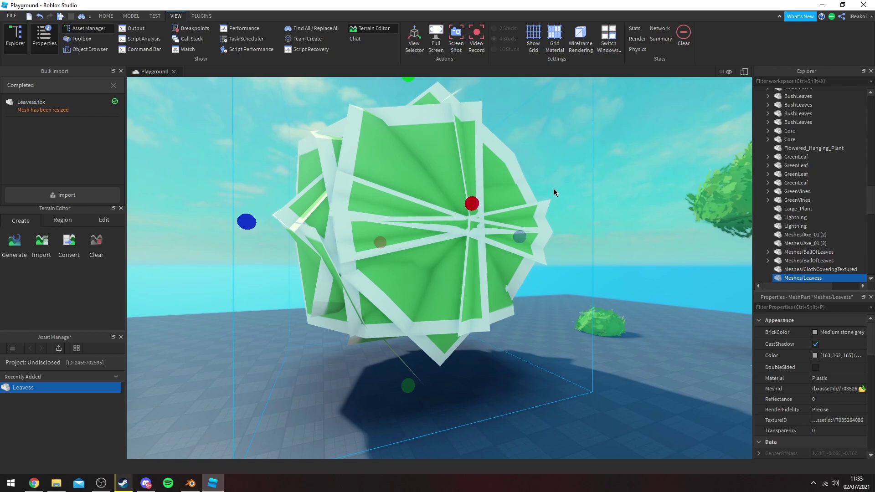
{"action": "scroll", "coordinate": [554, 189], "scroll_direction": "down", "scroll_amount": 4}
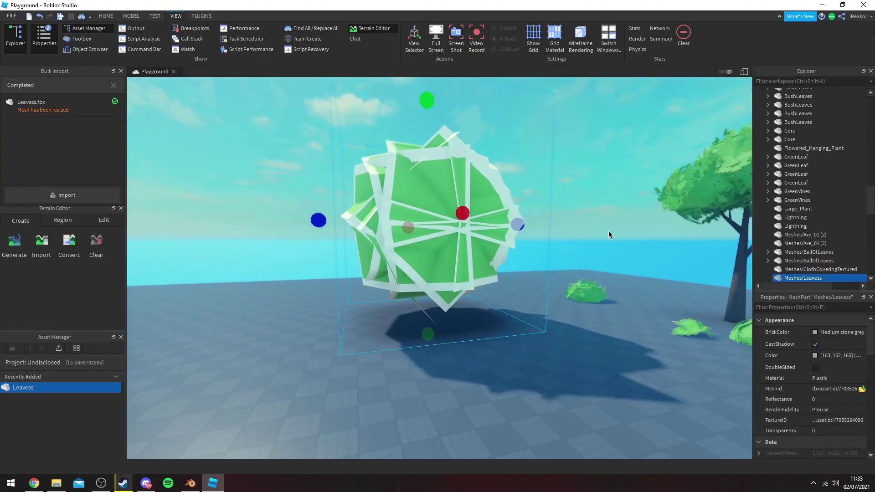
{"action": "scroll", "coordinate": [815, 246], "scroll_direction": "down", "scroll_amount": 1}
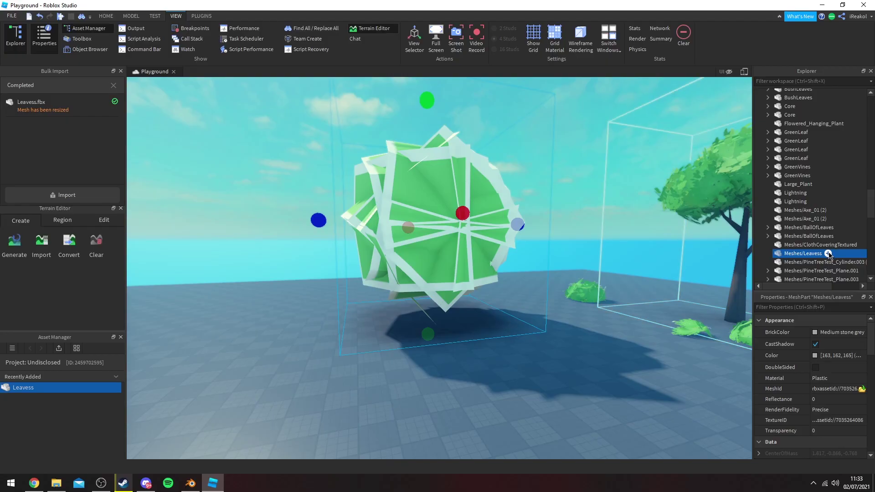
Step: Add a SurfaceAppearance object to the Meshes/Leavess mesh part
{"action": "left_click", "coordinate": [829, 254]}
{"action": "type", "text": "surfa"}
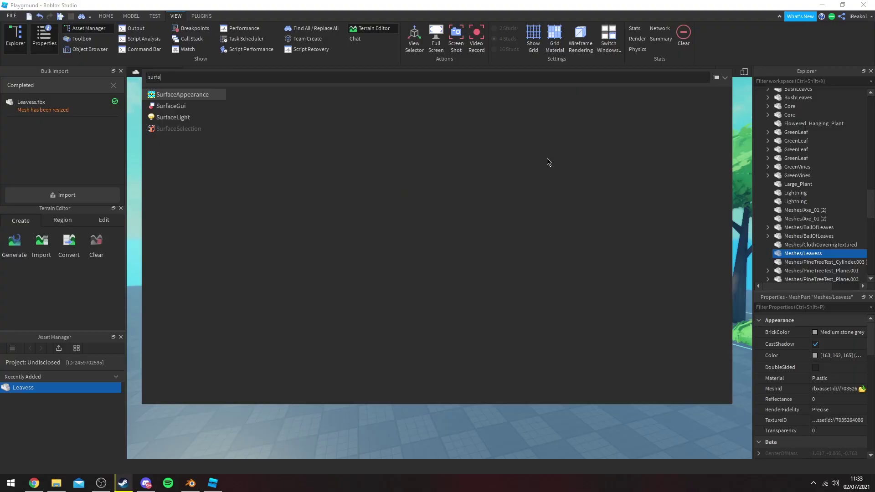
{"action": "key", "text": "Return"}
{"action": "key", "text": "f"}
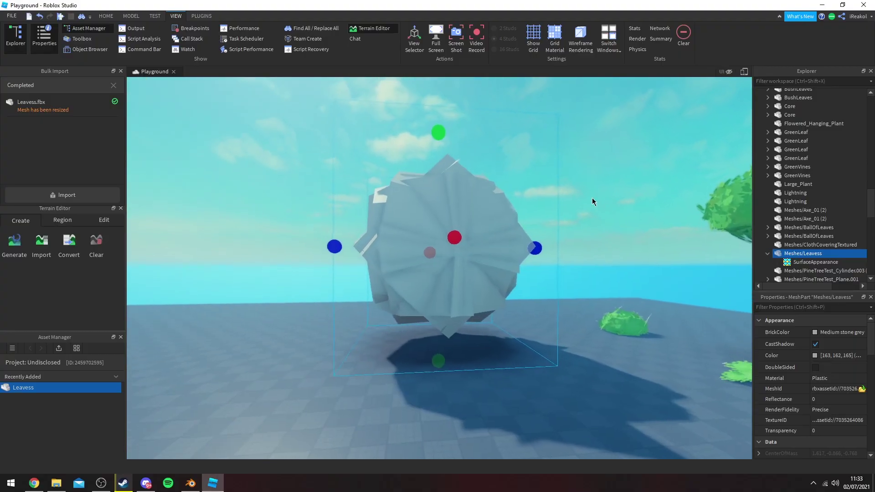
Step: Assign the Leaves (3) image as the ColorMap of the SurfaceAppearance
{"action": "left_click", "coordinate": [797, 263]}
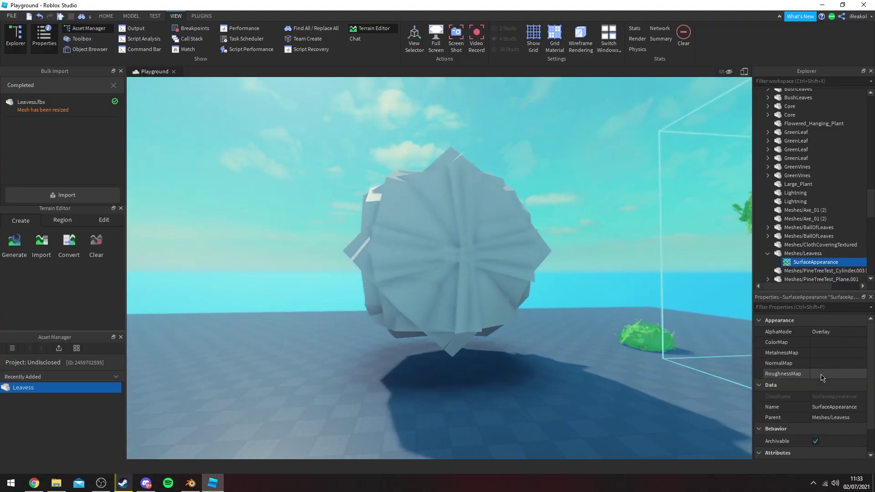
{"action": "left_click", "coordinate": [827, 346]}
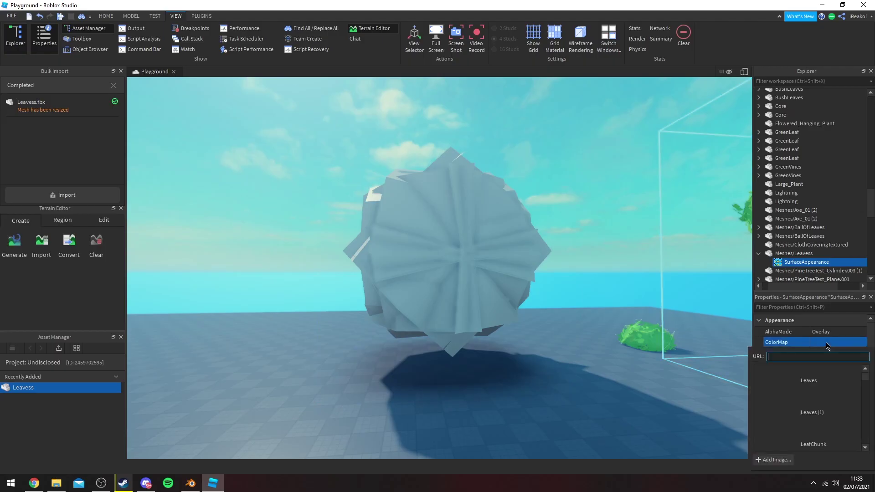
{"action": "left_click_drag", "start_coordinate": [865, 390], "coordinate": [866, 439]}
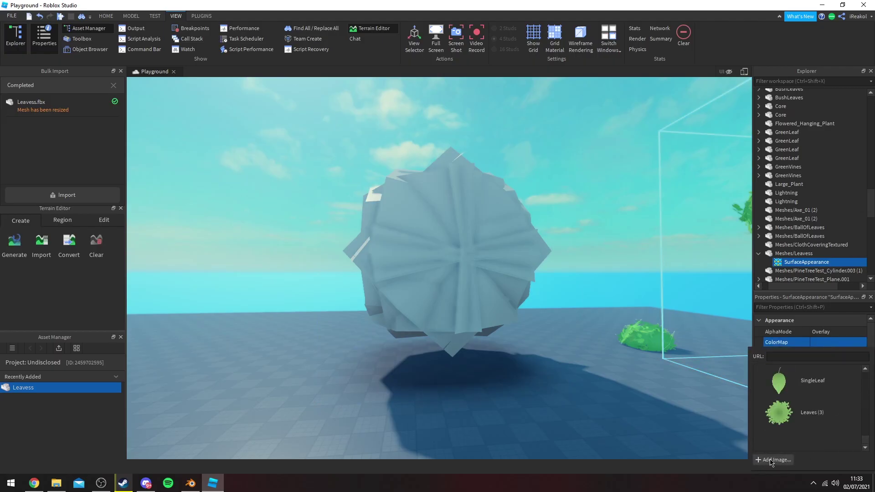
{"action": "left_click", "coordinate": [807, 416]}
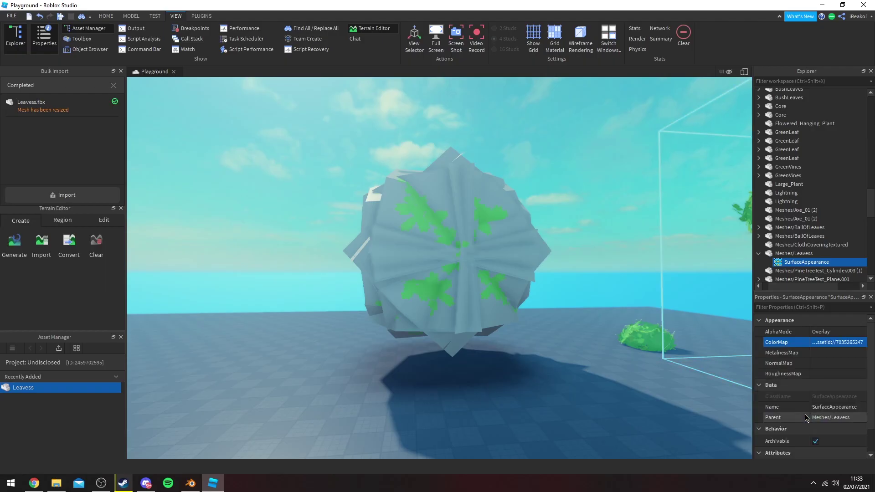
Step: Set the AlphaMode of the leaf ball's SurfaceAppearance to Transparency
{"action": "key", "text": "a"}
{"action": "right_click_drag", "start_coordinate": [574, 199], "coordinate": [560, 224]}
{"action": "key", "text": "w"}
{"action": "key", "text": "d"}
{"action": "key", "text": "w"}
{"action": "key", "text": "s"}
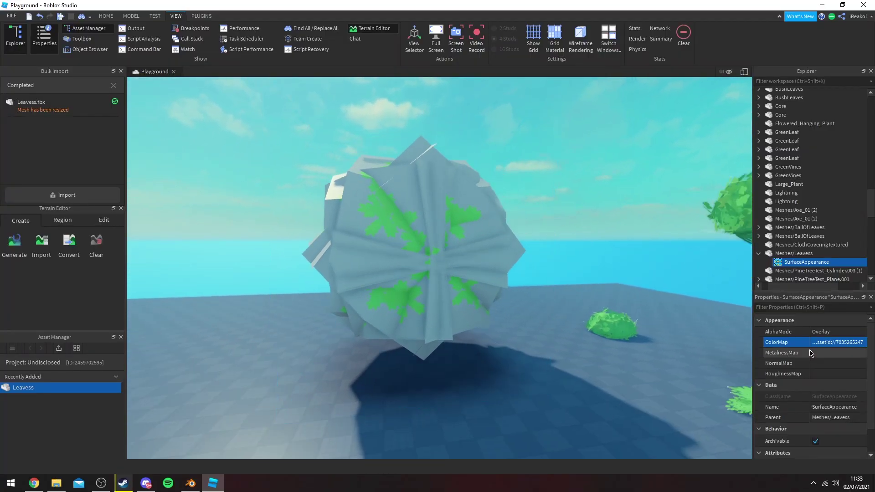
{"action": "left_click", "coordinate": [779, 254]}
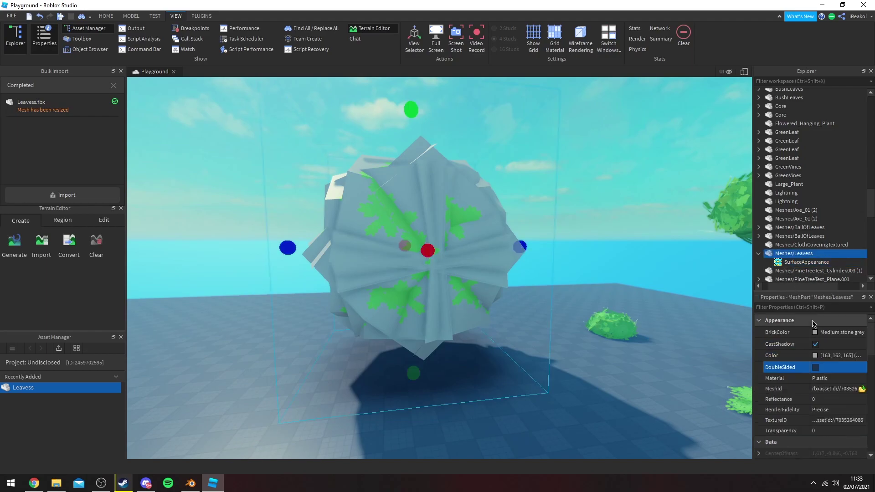
{"action": "left_click", "coordinate": [803, 263]}
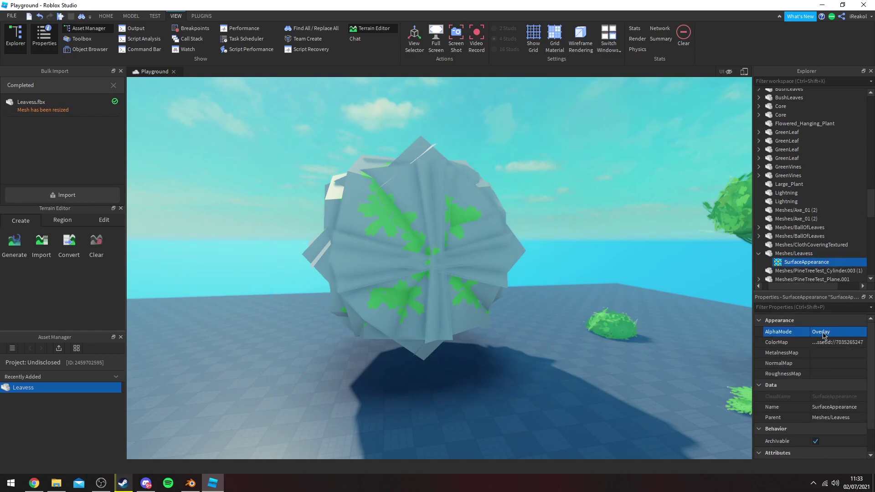
{"action": "left_click", "coordinate": [828, 348]}
Step: Select the leaf ball mesh and examine its leaf texture and gaps from several sides
{"action": "key", "text": "d"}
{"action": "right_click_drag", "start_coordinate": [536, 227], "coordinate": [485, 271]}
{"action": "scroll", "coordinate": [538, 223], "scroll_direction": "up", "scroll_amount": 5}
{"action": "scroll", "coordinate": [514, 243], "scroll_direction": "down", "scroll_amount": 5}
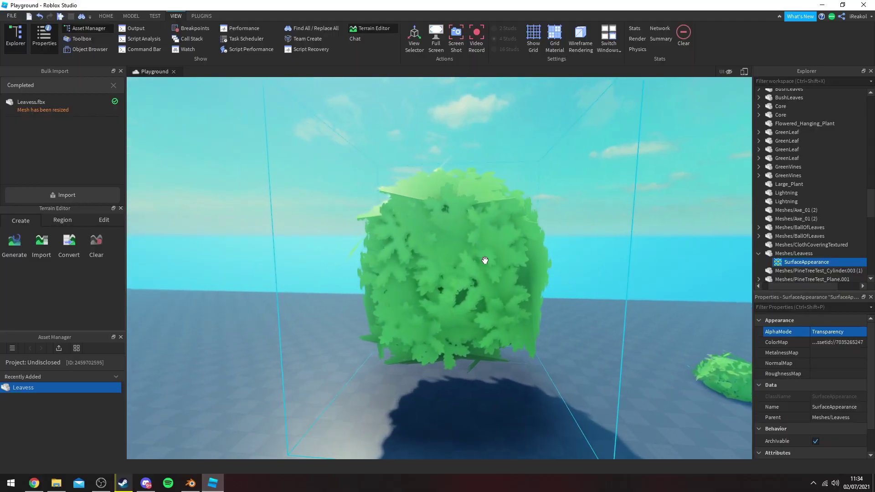
{"action": "left_click", "coordinate": [484, 269]}
{"action": "key", "text": "a"}
{"action": "key", "text": "w"}
{"action": "key", "text": "d"}
{"action": "key", "text": "s"}
{"action": "key", "text": "a"}
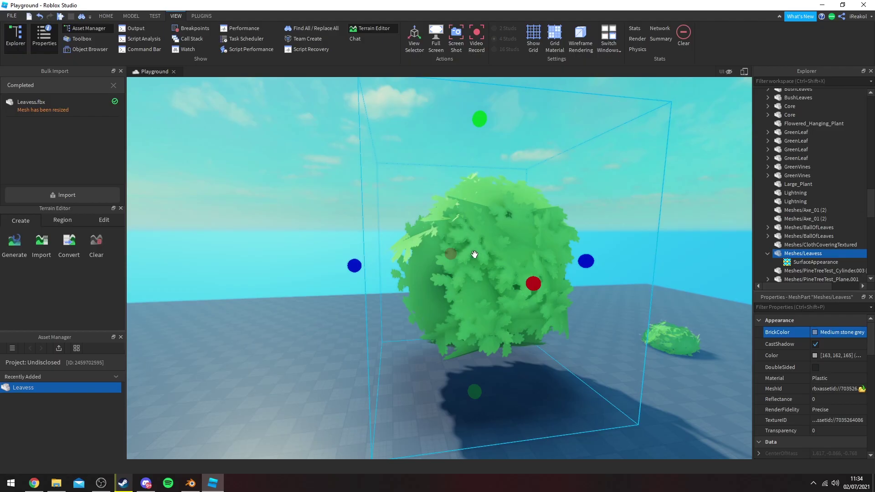
{"action": "right_click_drag", "start_coordinate": [582, 221], "coordinate": [582, 221]}
{"action": "key", "text": "a"}
{"action": "key", "text": "w"}
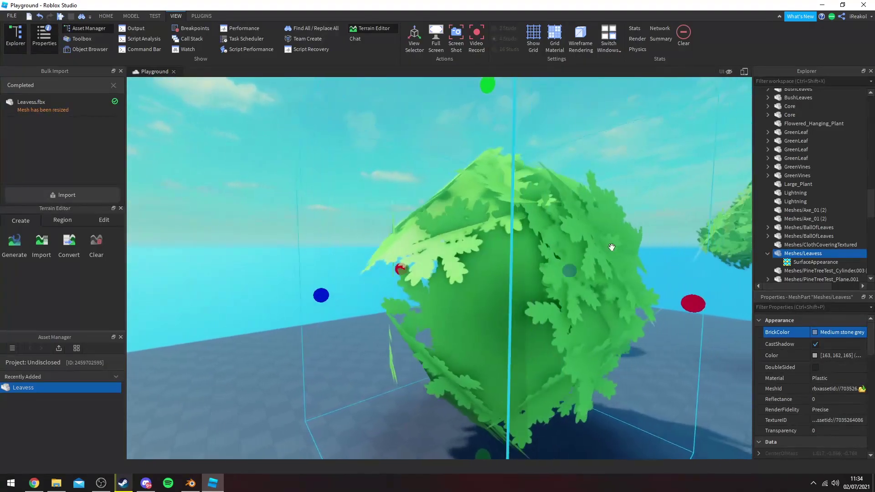
Step: Enable DoubleSided for the Meshes/Leavess mesh part
{"action": "key", "text": "s"}
{"action": "key", "text": "d"}
{"action": "left_click", "coordinate": [816, 368]}
{"action": "right_click_drag", "start_coordinate": [518, 234], "coordinate": [519, 234]}
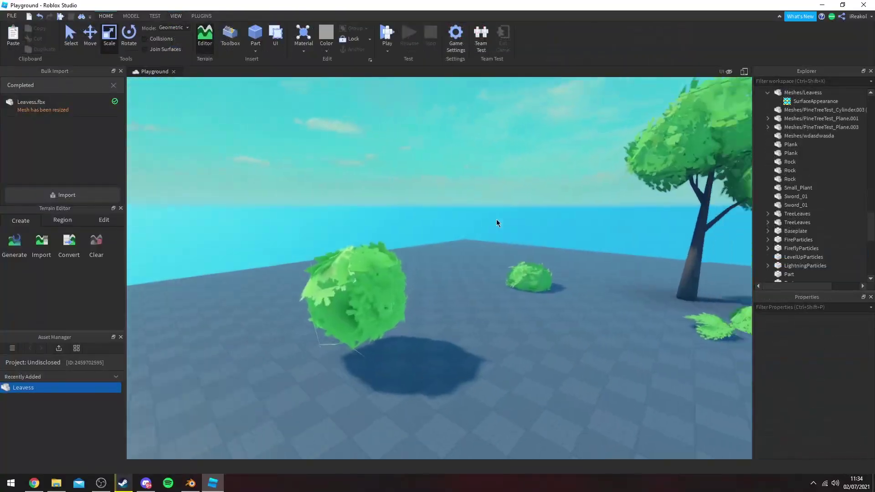
Step: Look over the double-sided leaf ball, then select it and focus the view on it
{"action": "right_click_drag", "start_coordinate": [497, 220], "coordinate": [494, 220]}
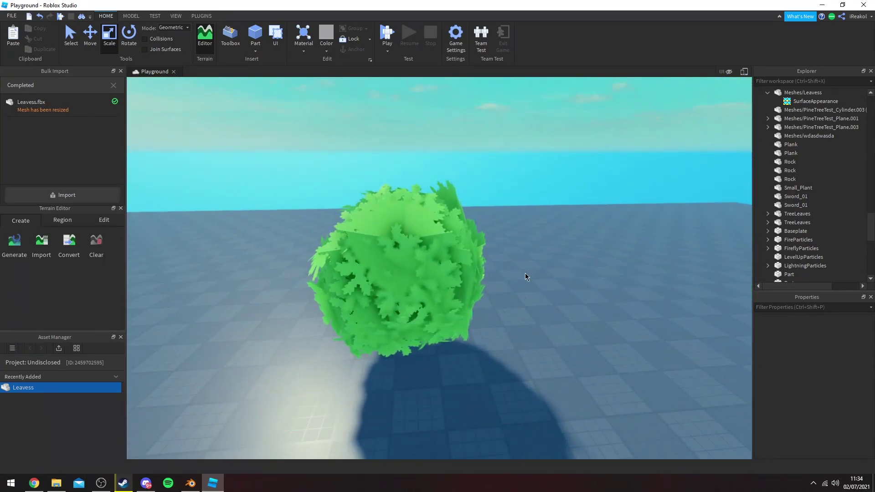
{"action": "right_click_drag", "start_coordinate": [526, 274], "coordinate": [526, 274]}
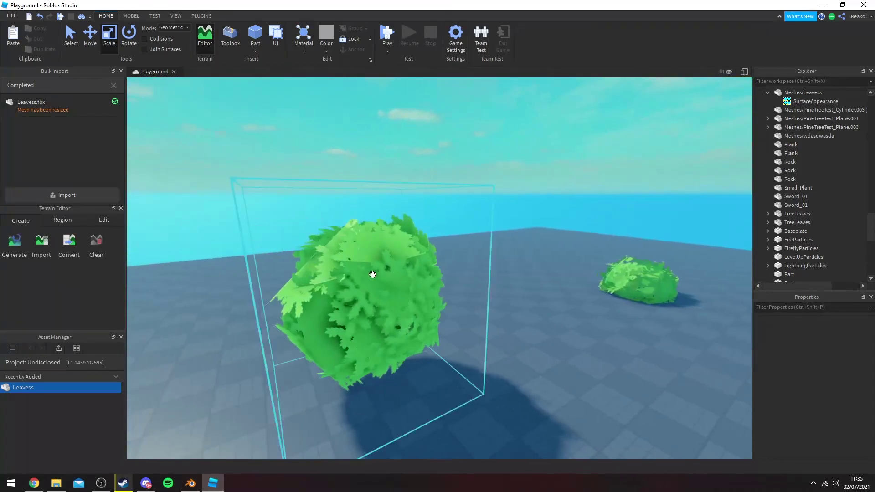
{"action": "left_click", "coordinate": [353, 275]}
{"action": "key", "text": "f"}
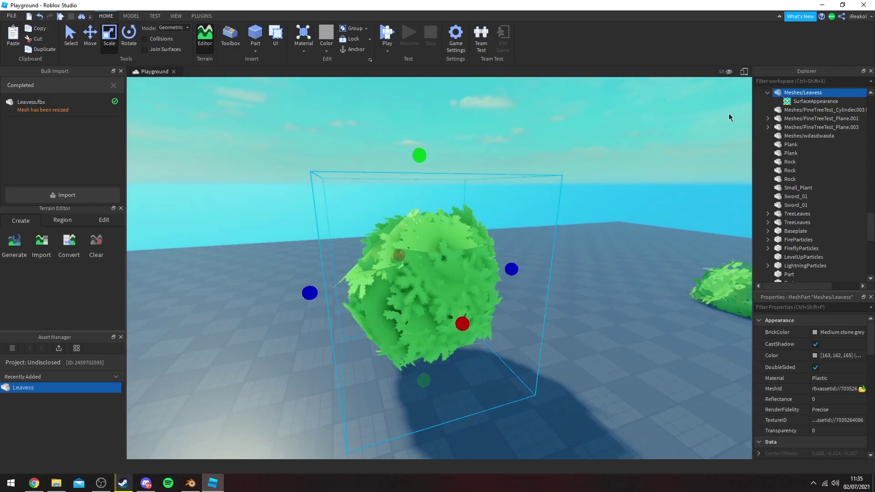
{"action": "left_click", "coordinate": [803, 101]}
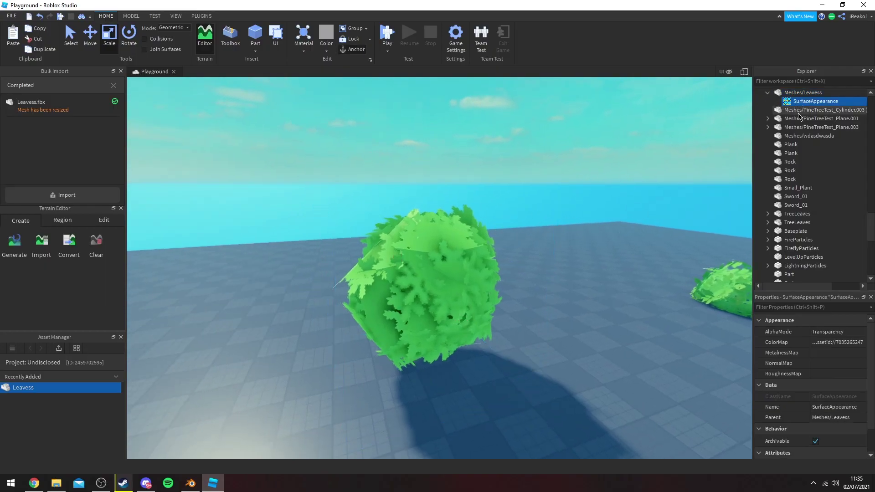
{"action": "left_click", "coordinate": [823, 347]}
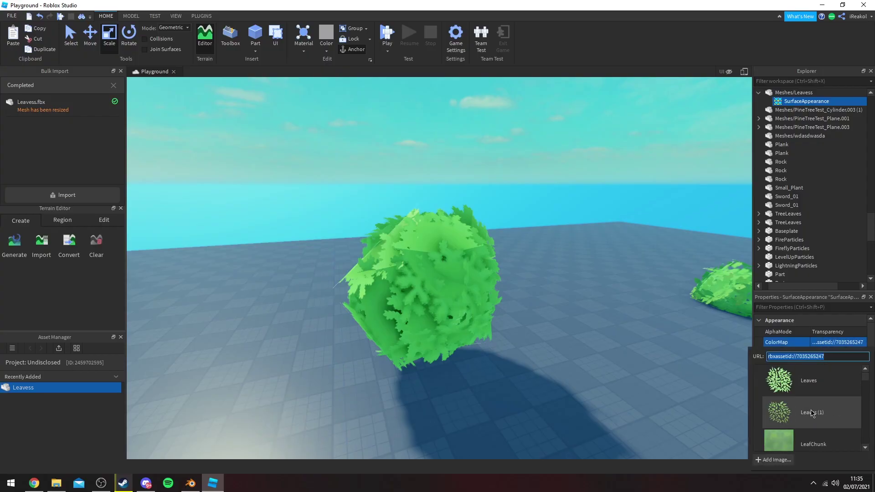
{"action": "scroll", "coordinate": [816, 410], "scroll_direction": "down", "scroll_amount": 5}
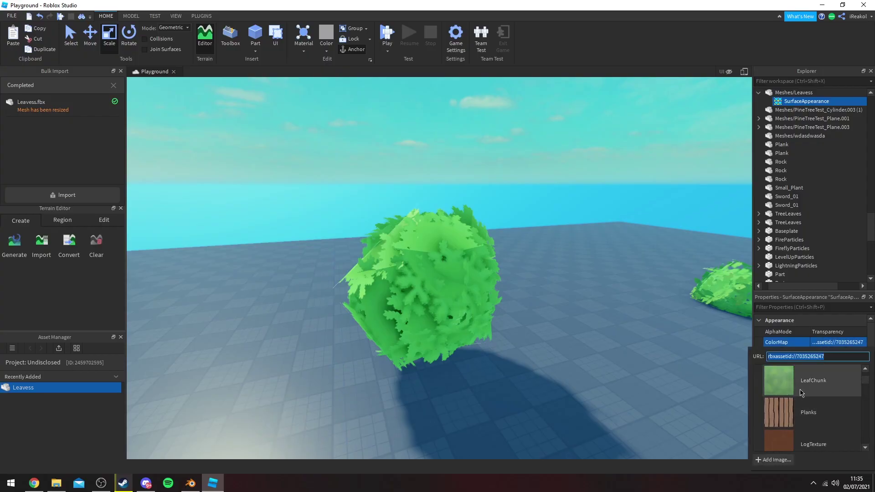
{"action": "left_click", "coordinate": [803, 388]}
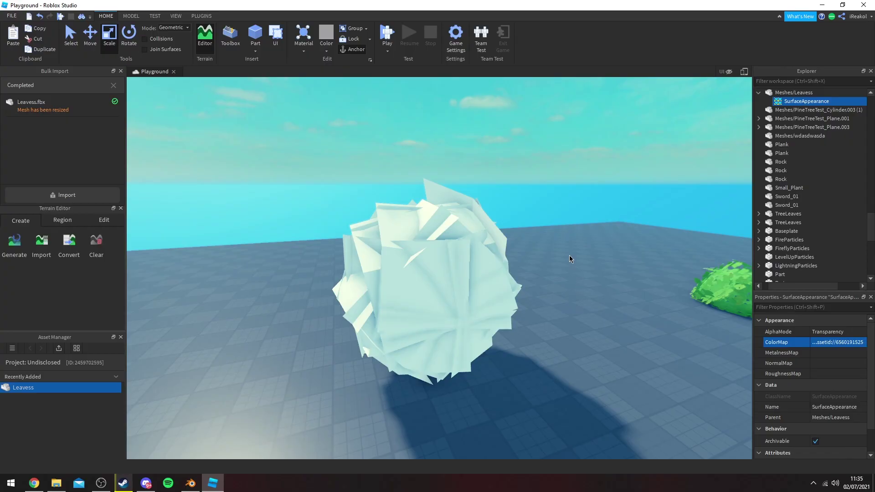
{"action": "scroll", "coordinate": [563, 266], "scroll_direction": "down", "scroll_amount": 2}
{"action": "scroll", "coordinate": [563, 265], "scroll_direction": "up", "scroll_amount": 3}
{"action": "right_click_drag", "start_coordinate": [562, 265], "coordinate": [562, 265]}
{"action": "scroll", "coordinate": [562, 266], "scroll_direction": "down", "scroll_amount": 4}
Step: Try another image as the SurfaceAppearance's ColorMap, check the leaf ball, and undo the texture swap
{"action": "left_click", "coordinate": [831, 346]}
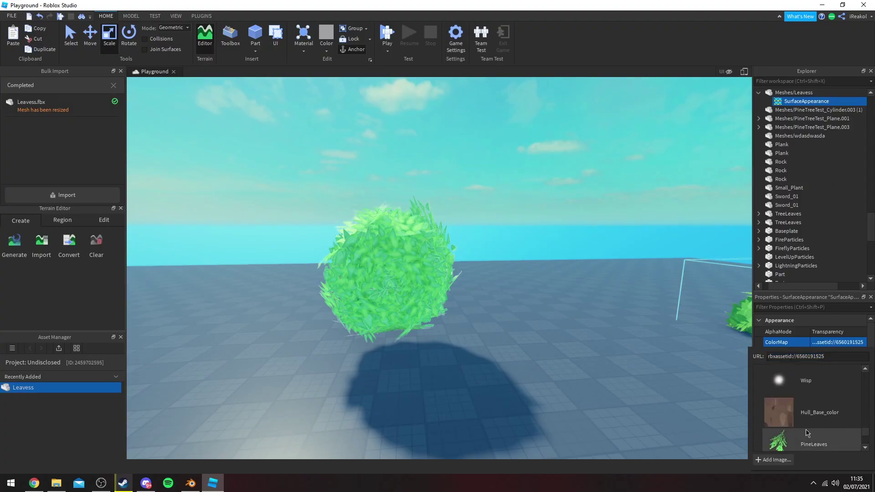
{"action": "scroll", "coordinate": [808, 433], "scroll_direction": "down", "scroll_amount": 4}
{"action": "left_click", "coordinate": [788, 388]}
{"action": "right_click_drag", "start_coordinate": [508, 293], "coordinate": [505, 291]}
{"action": "scroll", "coordinate": [415, 286], "scroll_direction": "down", "scroll_amount": 3}
{"action": "key", "text": "ctrl+z"}
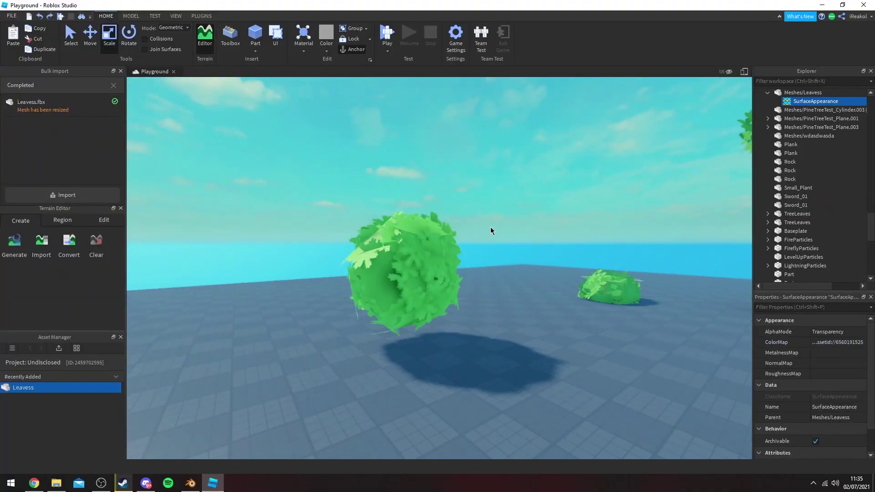
Step: Place a bare copy of the Tree_03_Log trunk on the open baseplate behind the leaf ball
{"action": "left_click", "coordinate": [502, 218]}
{"action": "right_click_drag", "start_coordinate": [503, 218], "coordinate": [504, 217]}
{"action": "left_click", "coordinate": [504, 258]}
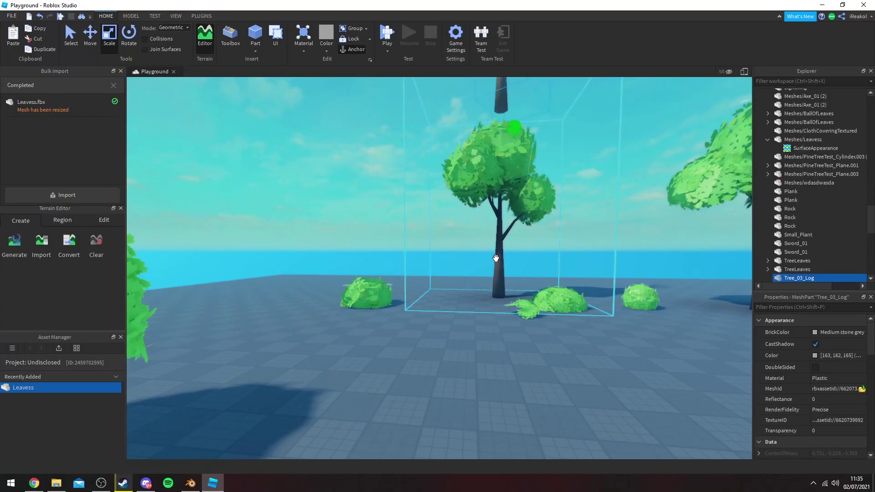
{"action": "key", "text": "f"}
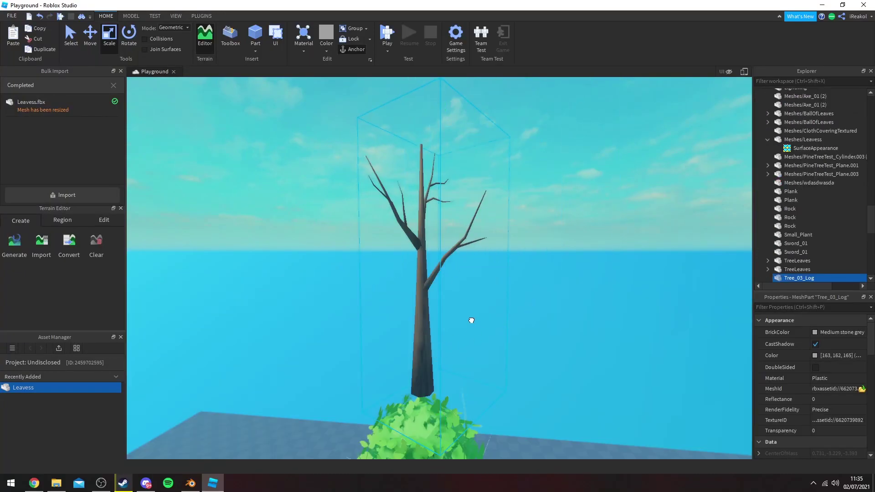
{"action": "scroll", "coordinate": [446, 325], "scroll_direction": "down", "scroll_amount": 5}
{"action": "left_click_drag", "start_coordinate": [472, 321], "coordinate": [434, 340]}
{"action": "scroll", "coordinate": [441, 340], "scroll_direction": "up", "scroll_amount": 2}
{"action": "left_click", "coordinate": [438, 373]}
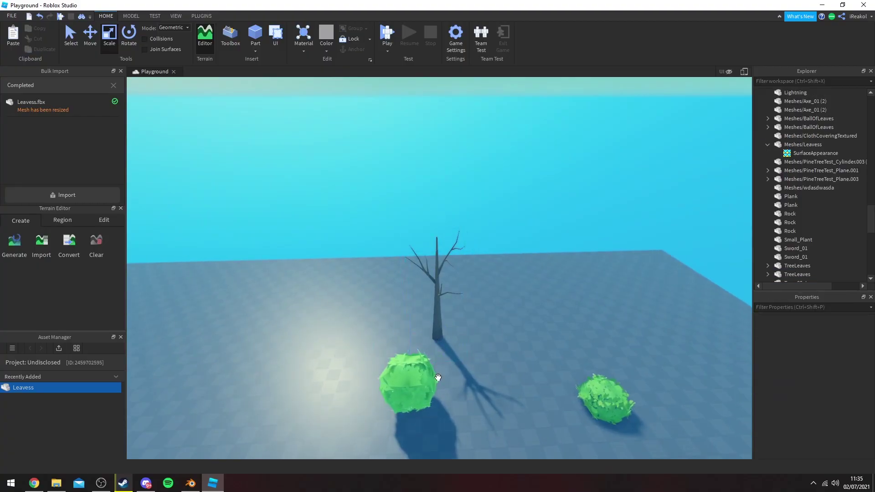
Step: Select the leaf ball and, with the Building Tools by F3X Move tool, raise it to a height of 35.358 beside the trunk's crown
{"action": "left_click", "coordinate": [438, 378]}
{"action": "left_click", "coordinate": [201, 16]}
{"action": "left_click", "coordinate": [462, 51]}
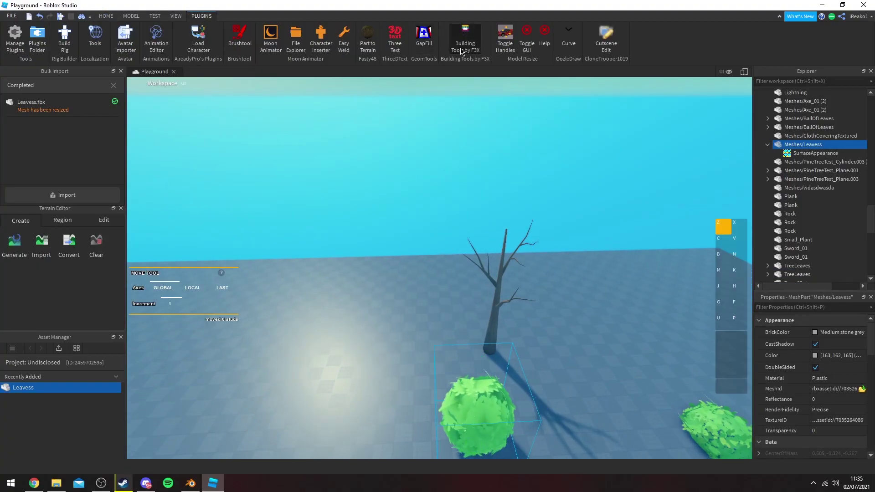
{"action": "right_click_drag", "start_coordinate": [456, 150], "coordinate": [457, 297]}
{"action": "left_click_drag", "start_coordinate": [448, 306], "coordinate": [423, 96]}
{"action": "right_click_drag", "start_coordinate": [422, 96], "coordinate": [467, 210]}
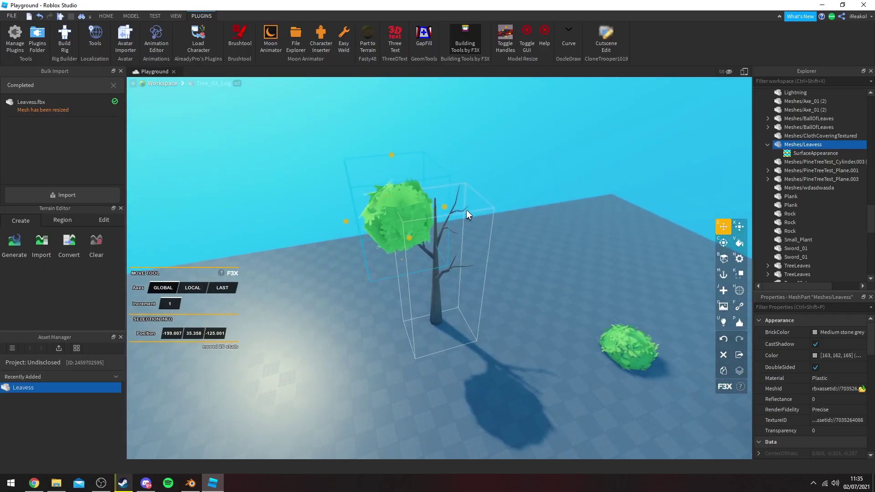
Step: Move the leaf ball 10 studs along one horizontal axis and 3 along the other, placing it over the trunk at -202.007, 35.358, -135.001
{"action": "left_click_drag", "start_coordinate": [449, 212], "coordinate": [485, 196]}
{"action": "scroll", "coordinate": [485, 195], "scroll_direction": "up", "scroll_amount": 5}
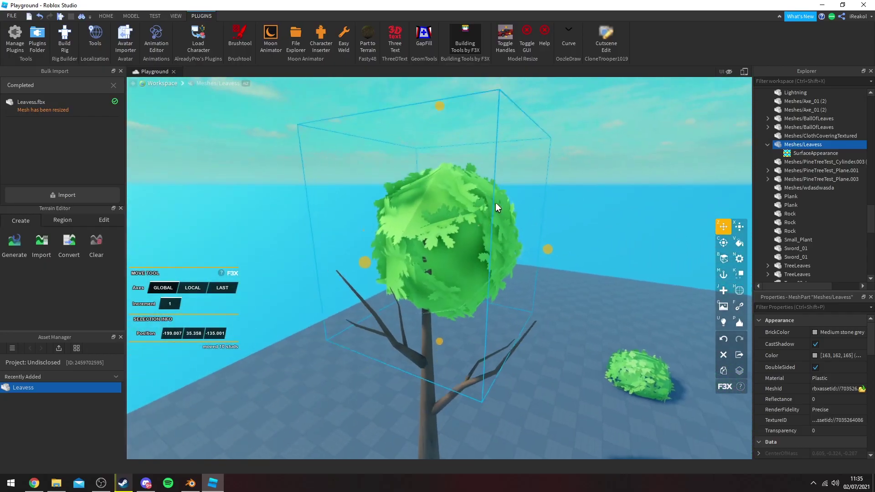
{"action": "left_click_drag", "start_coordinate": [522, 258], "coordinate": [491, 246]}
{"action": "scroll", "coordinate": [492, 245], "scroll_direction": "down", "scroll_amount": 4}
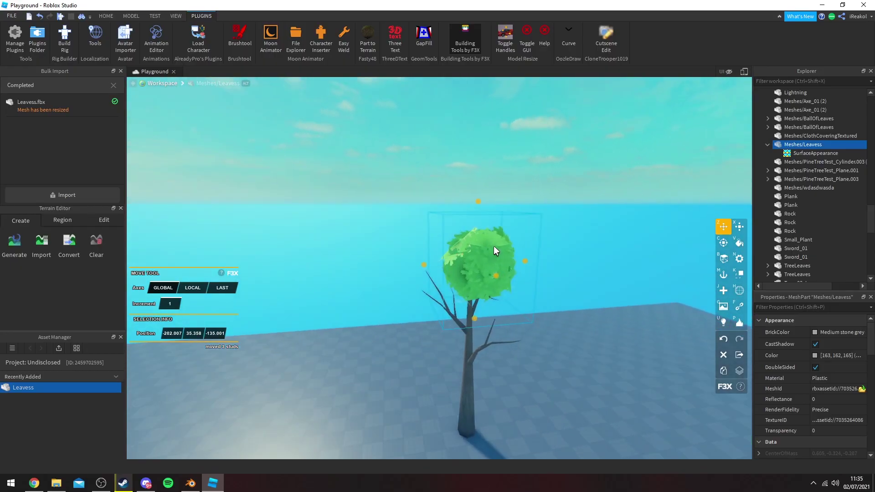
Step: Duplicate the leaf ball, shift one ball 9 studs sideways over the branches, and lower it slightly
{"action": "key", "text": "ctrl+d"}
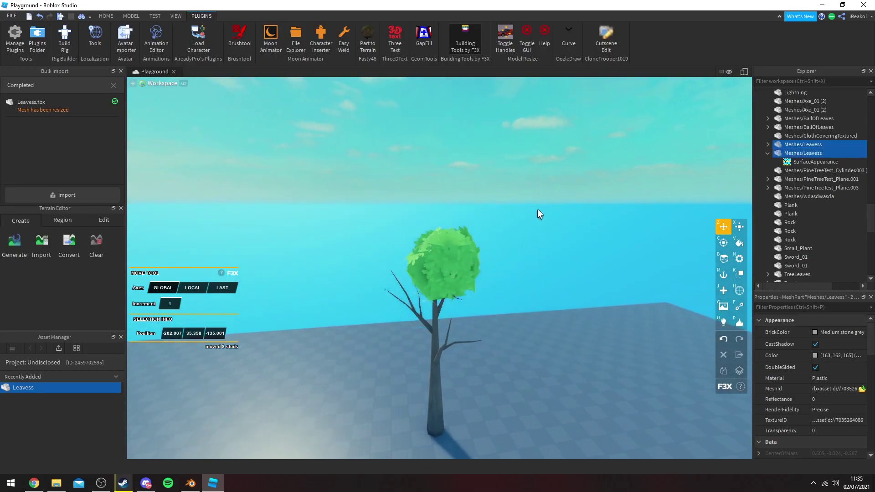
{"action": "left_click", "coordinate": [494, 263]}
{"action": "left_click_drag", "start_coordinate": [494, 264], "coordinate": [450, 258]}
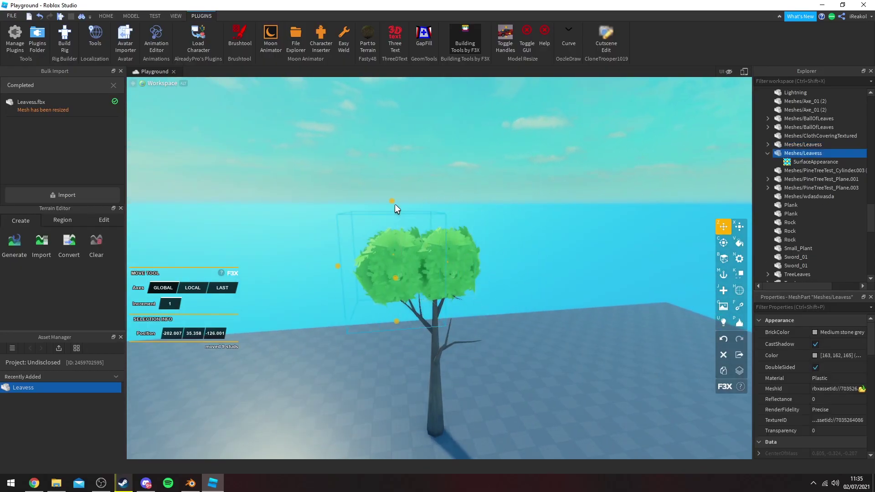
{"action": "left_click_drag", "start_coordinate": [395, 203], "coordinate": [396, 218]}
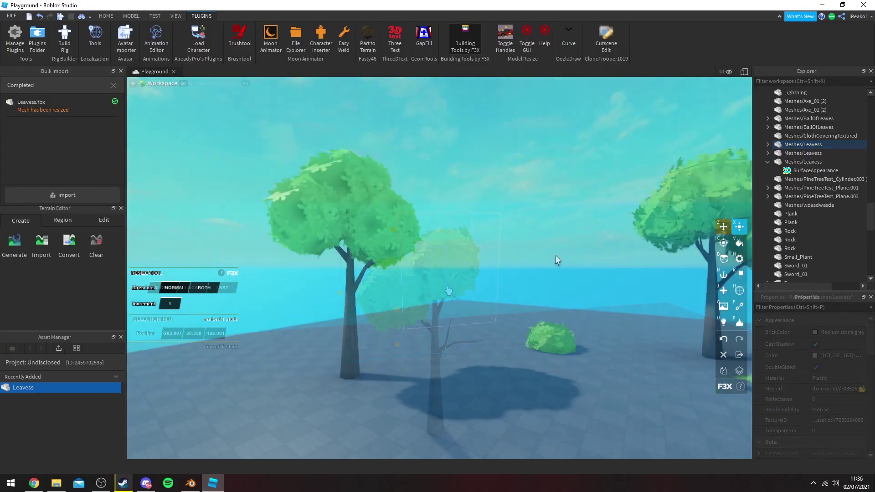
{"action": "scroll", "coordinate": [556, 255], "scroll_direction": "up", "scroll_amount": 5}
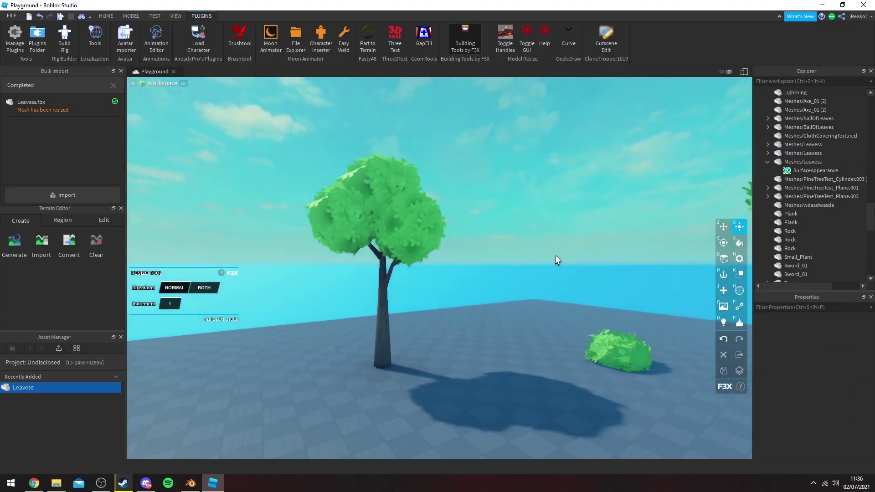
Step: Try reshaping a spare leaf ball by stretching it 8 studs downward and shortening it 12 studs from its upper side
{"action": "right_click_drag", "start_coordinate": [455, 195], "coordinate": [483, 218]}
{"action": "left_click", "coordinate": [458, 215]}
{"action": "key", "text": "z"}
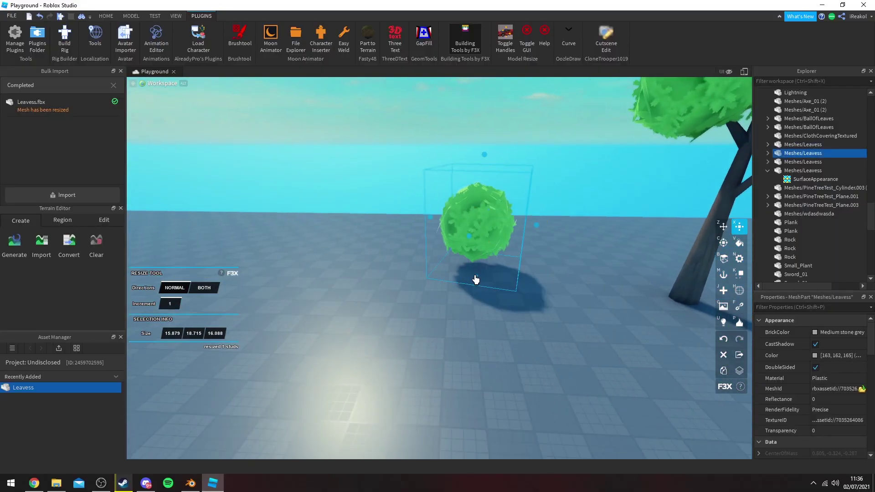
{"action": "left_click_drag", "start_coordinate": [475, 279], "coordinate": [480, 306]}
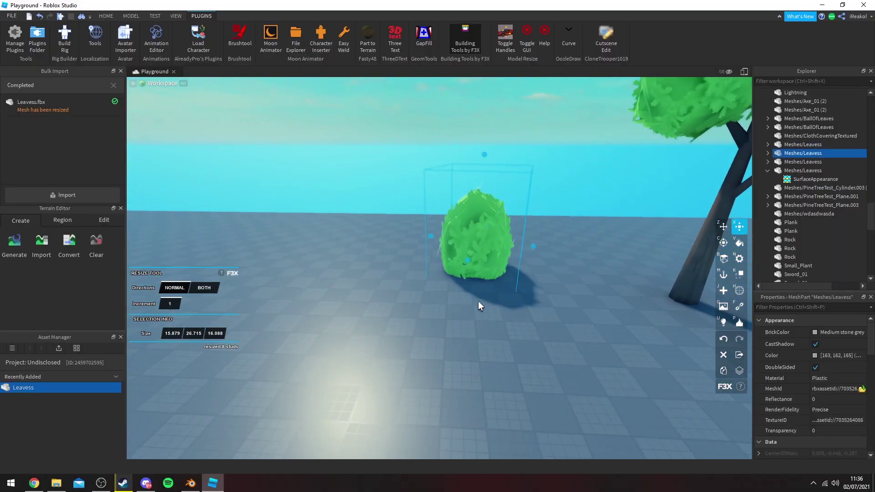
{"action": "left_click_drag", "start_coordinate": [484, 160], "coordinate": [485, 206]}
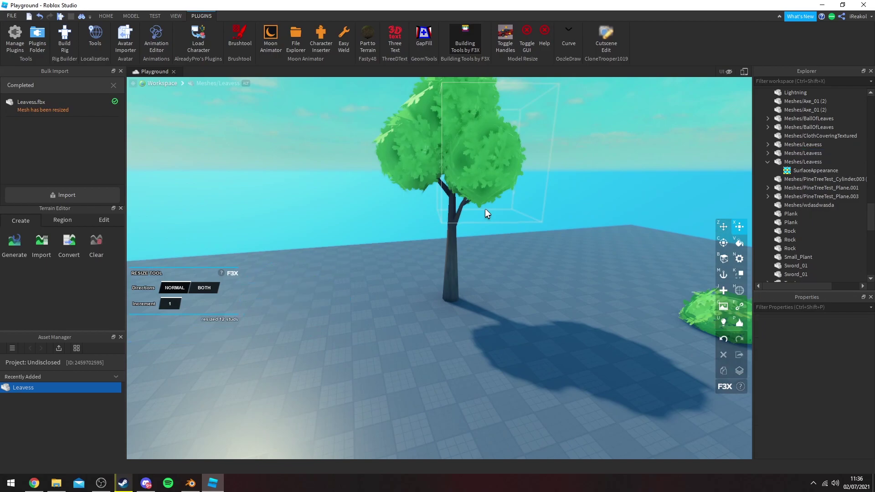
Step: Examine the assembled tree's crown from several sides and compare it with the other finished trees
{"action": "right_click_drag", "start_coordinate": [485, 209], "coordinate": [490, 210]}
{"action": "key", "text": "w"}
{"action": "right_click_drag", "start_coordinate": [574, 275], "coordinate": [571, 277]}
{"action": "key", "text": "s"}
{"action": "right_click_drag", "start_coordinate": [421, 247], "coordinate": [421, 248]}
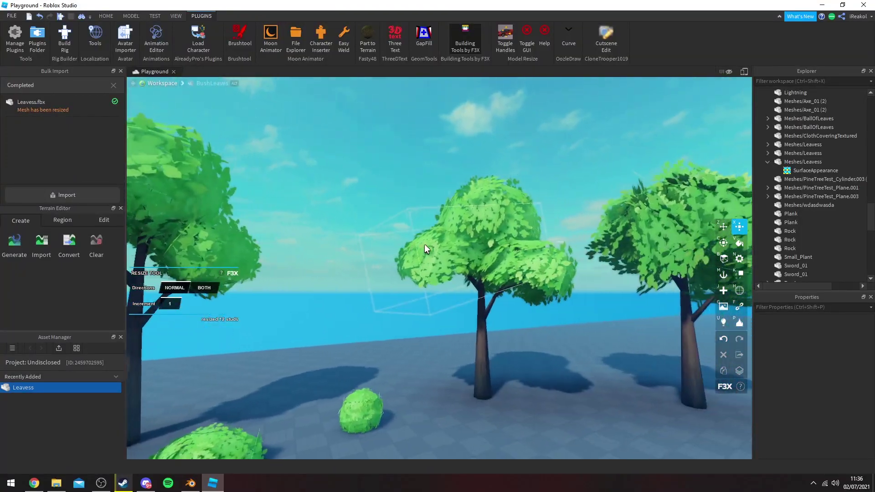
{"action": "right_click_drag", "start_coordinate": [425, 244], "coordinate": [429, 242]}
{"action": "key", "text": "w"}
{"action": "key", "text": "a"}
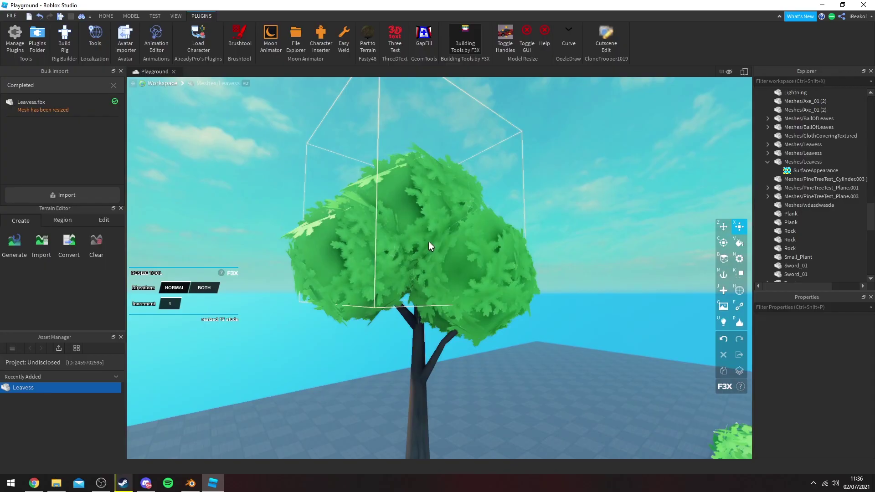
{"action": "scroll", "coordinate": [521, 228], "scroll_direction": "down", "scroll_amount": 3}
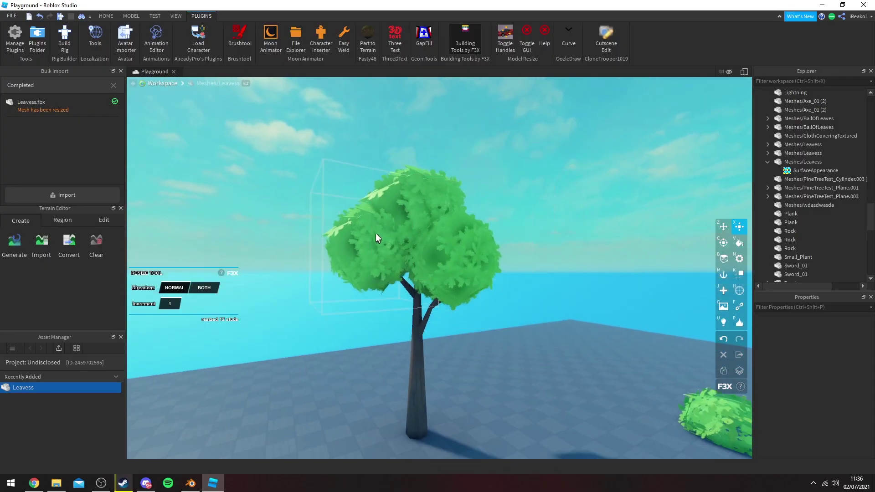
Step: Select all three leaf balls of the tree, raise them together by 1 stud, and deselect them
{"action": "left_click", "coordinate": [375, 234]}
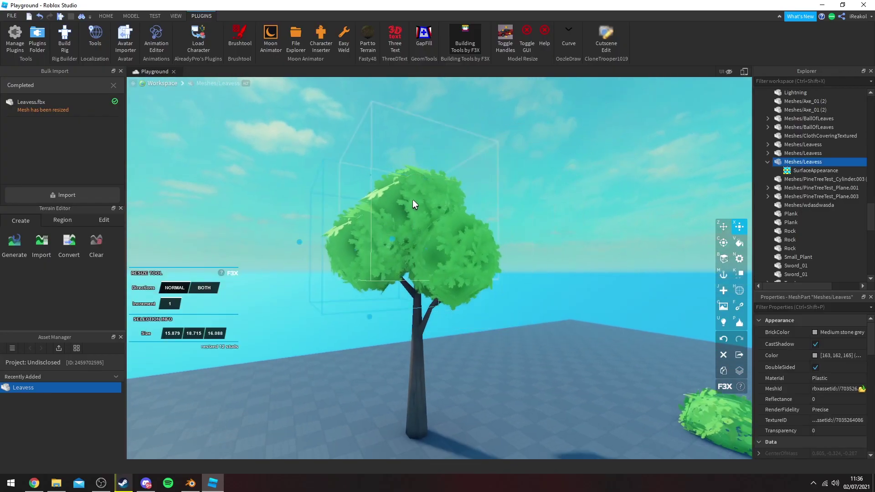
{"action": "left_click", "coordinate": [412, 199], "text": "shift"}
{"action": "left_click", "coordinate": [456, 244], "text": "shift"}
{"action": "key", "text": "z"}
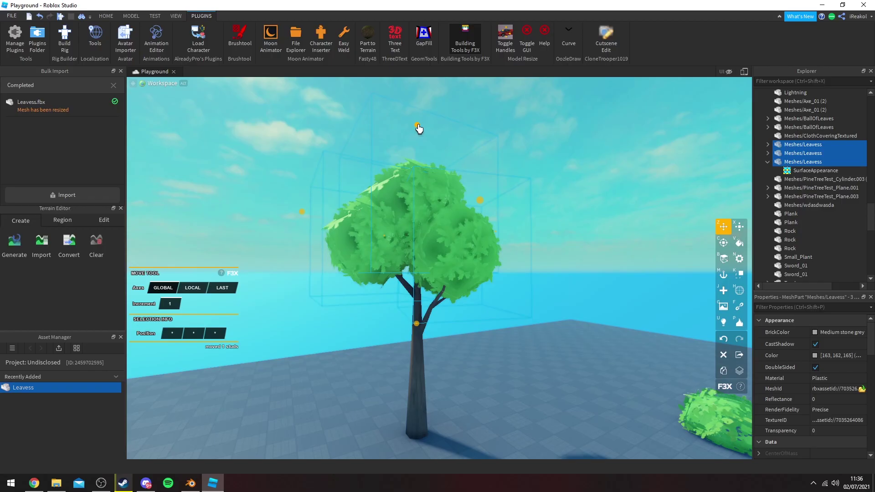
{"action": "key", "text": "d"}
{"action": "right_click_drag", "start_coordinate": [558, 160], "coordinate": [552, 166]}
{"action": "key", "text": "s"}
{"action": "left_click", "coordinate": [547, 168]}
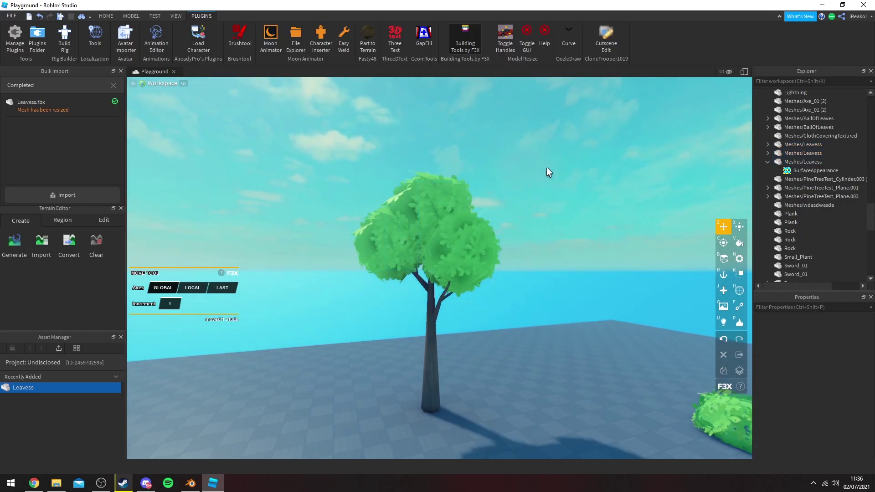